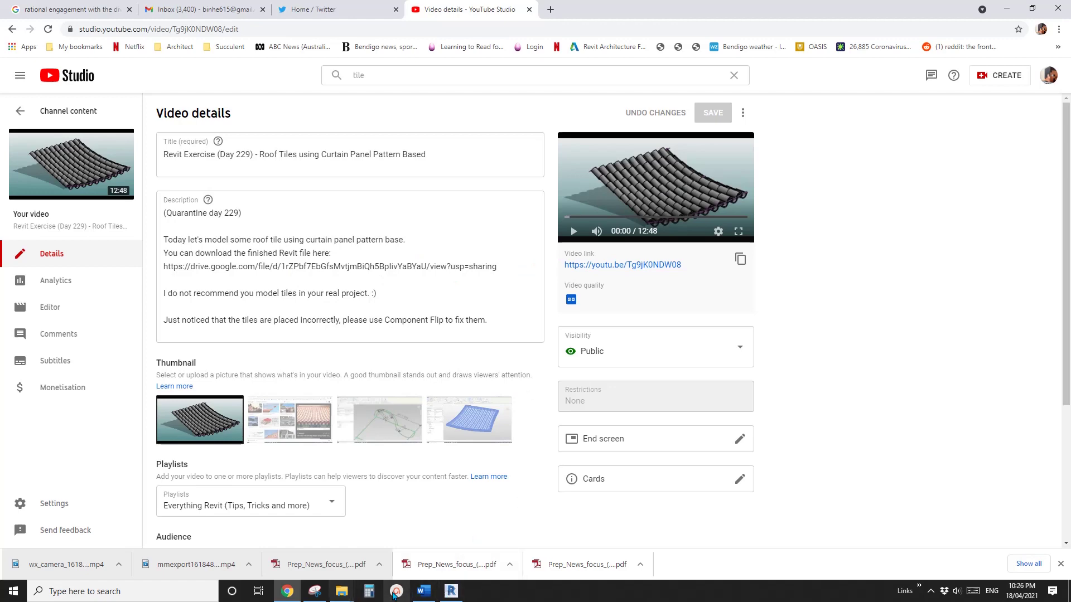
- Check the conical roof picture in the Word document, switch to Revit and examine the curved tile surface from several angles
click(425, 593)
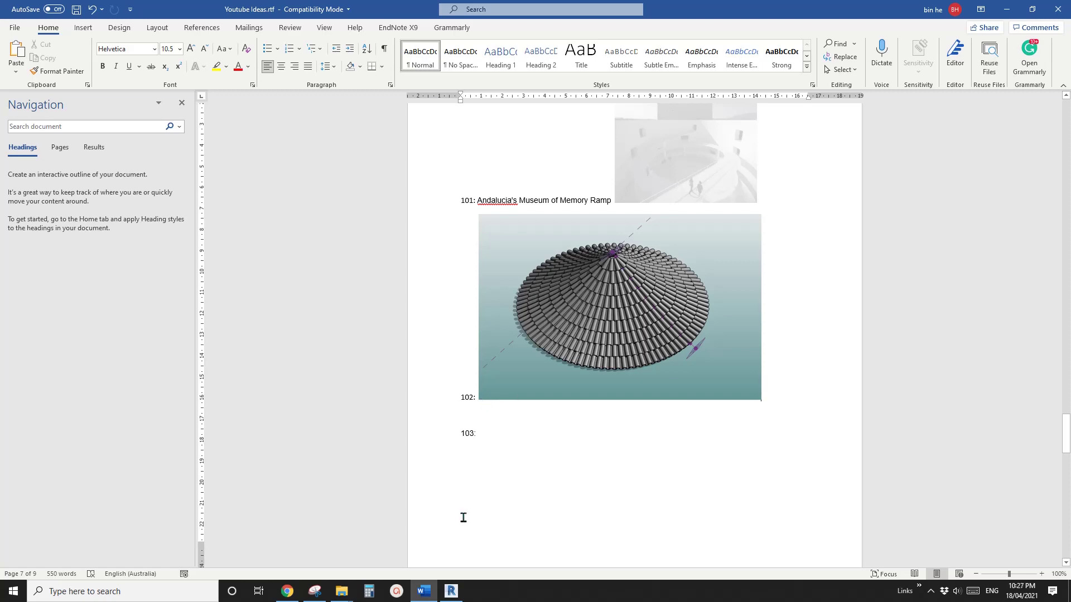
click(451, 591)
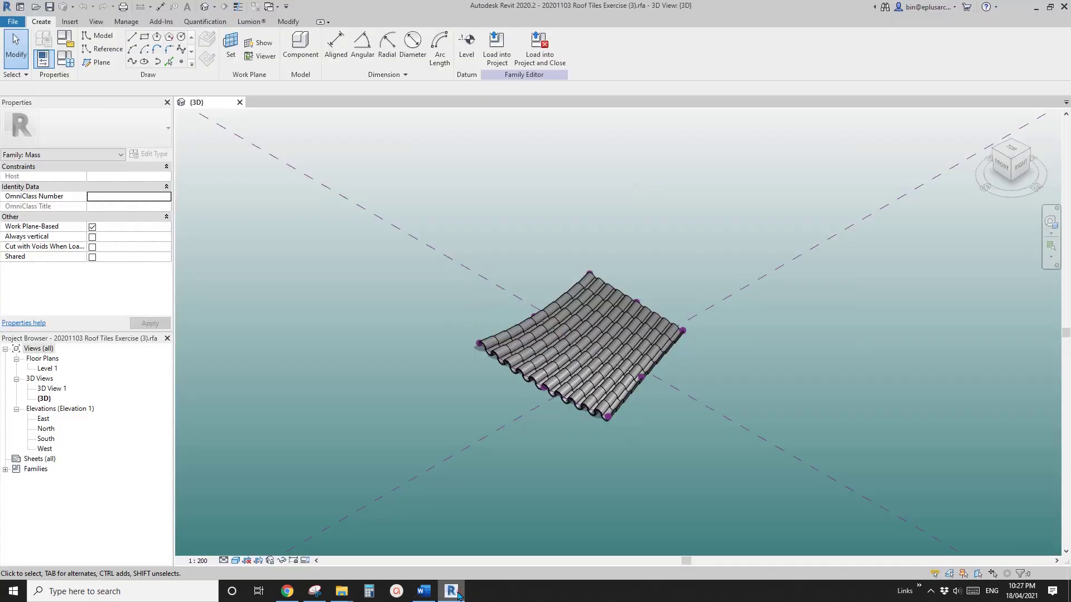
shift+middle_drag(504, 338, 615, 355)
scroll(581, 360, up, 1)
middle_drag(440, 356, 600, 340)
scroll(600, 340, up, 1)
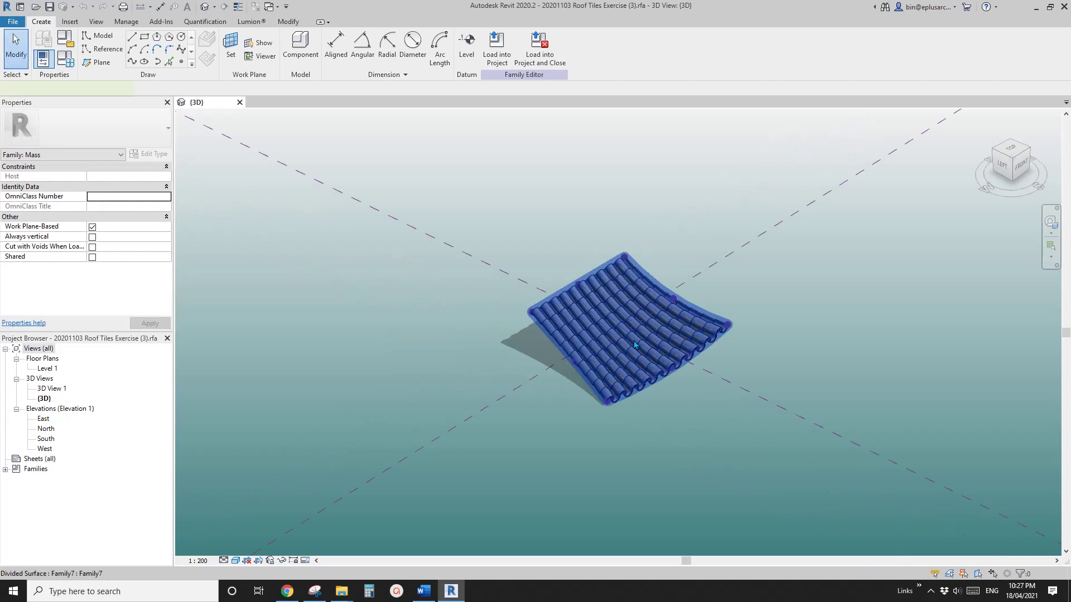
click(696, 355)
scroll(691, 353, up, 9)
key(Escape)
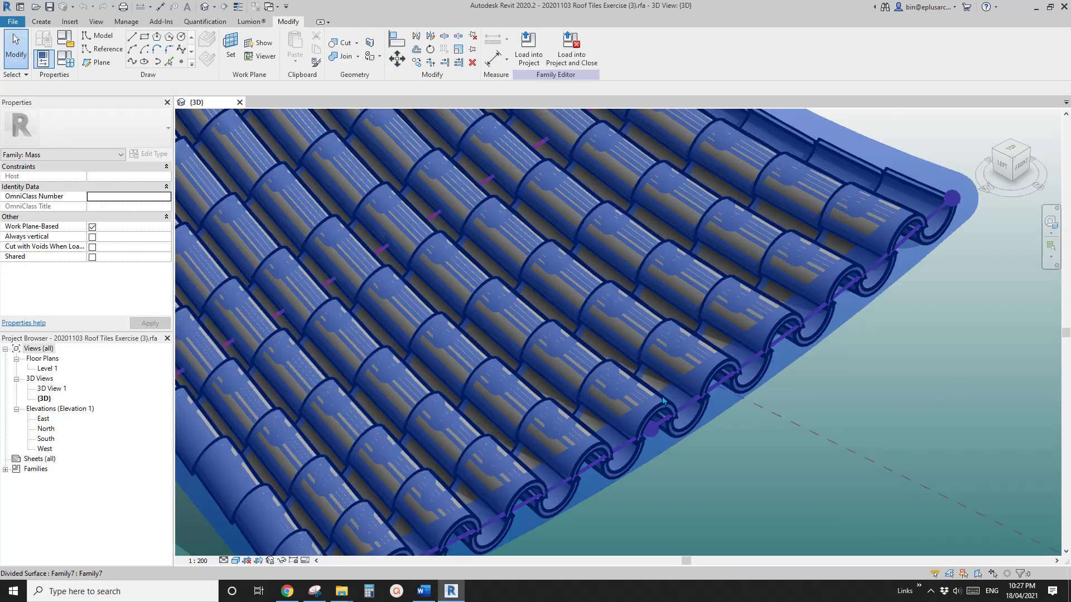
scroll(663, 401, down, 3)
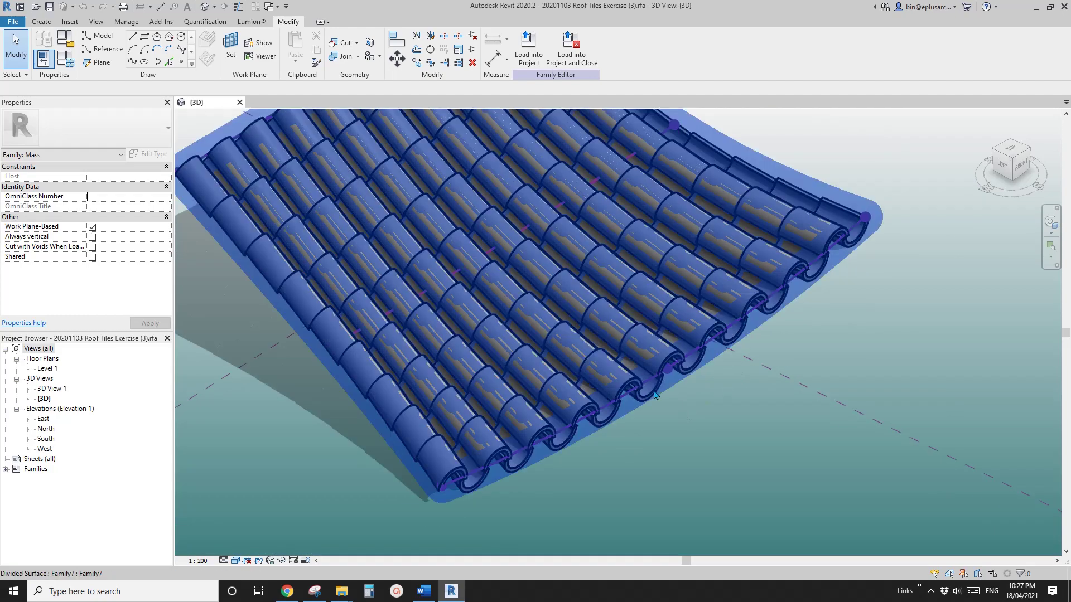
scroll(656, 395, down, 3)
shift+middle_drag(655, 395, 828, 355)
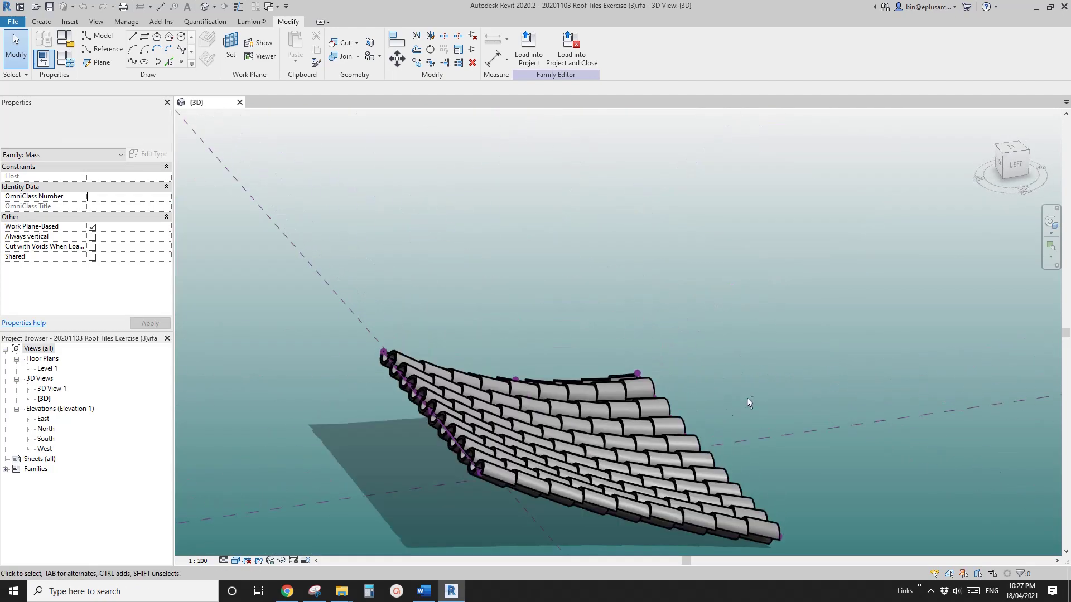
click(620, 443)
middle_drag(628, 462, 589, 369)
scroll(589, 369, up, 1)
key(Escape)
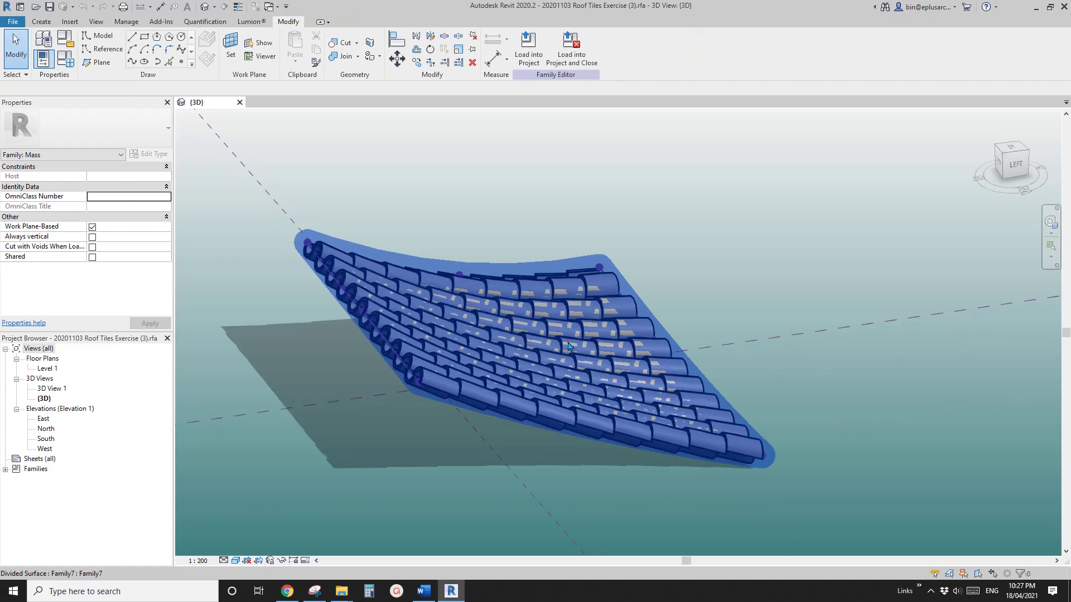
click(567, 342)
key(Escape)
shift+middle_drag(534, 337, 523, 279)
click(510, 326)
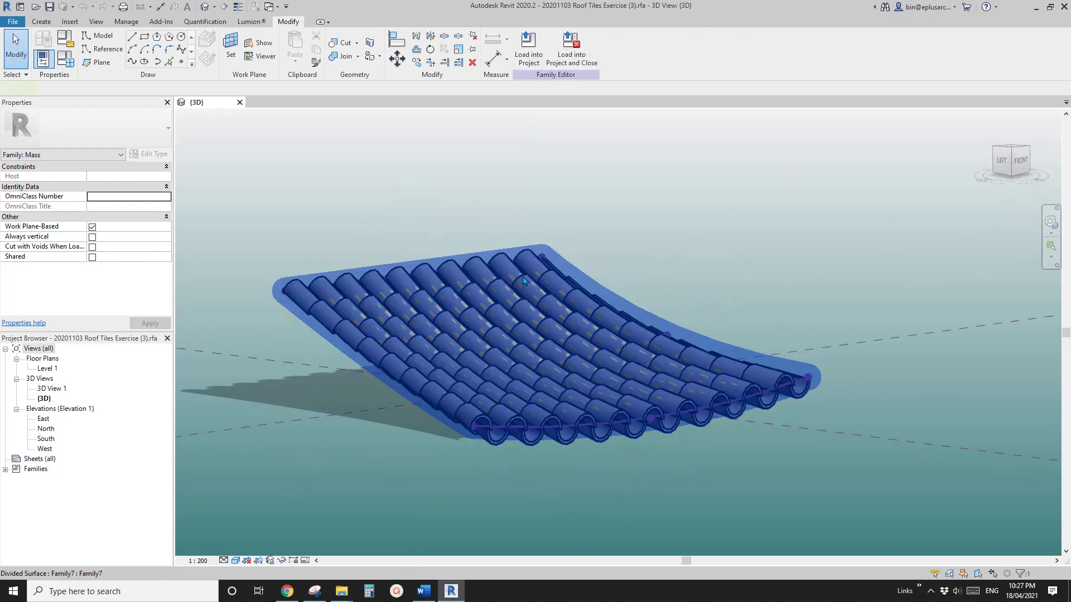
scroll(465, 288, up, 3)
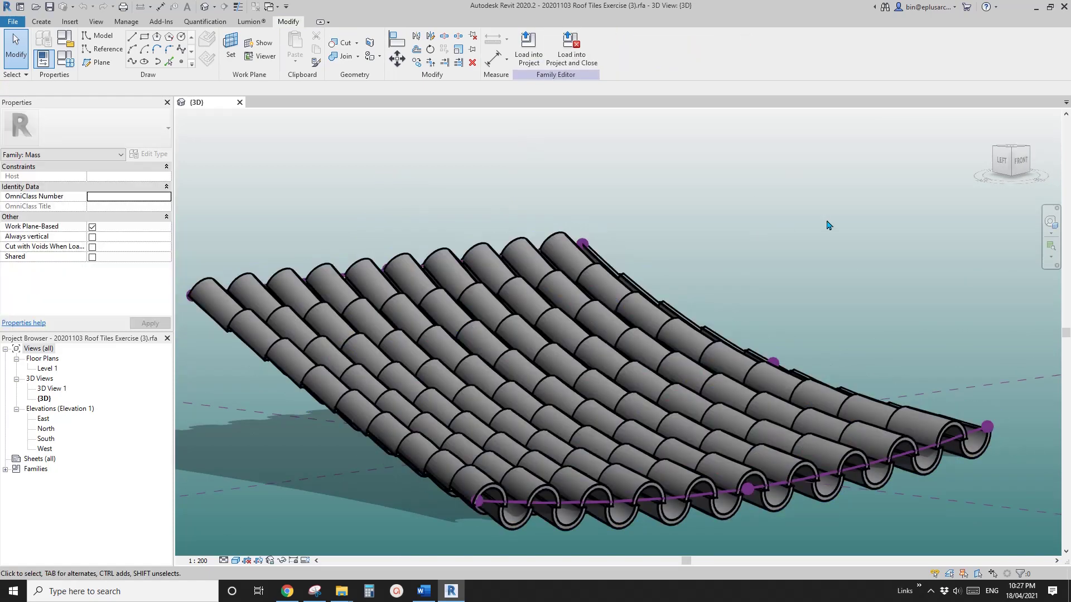
- Enable Component Flip on the tiled divided surface
click(480, 300)
scroll(504, 311, down, 2)
middle_drag(504, 311, 547, 264)
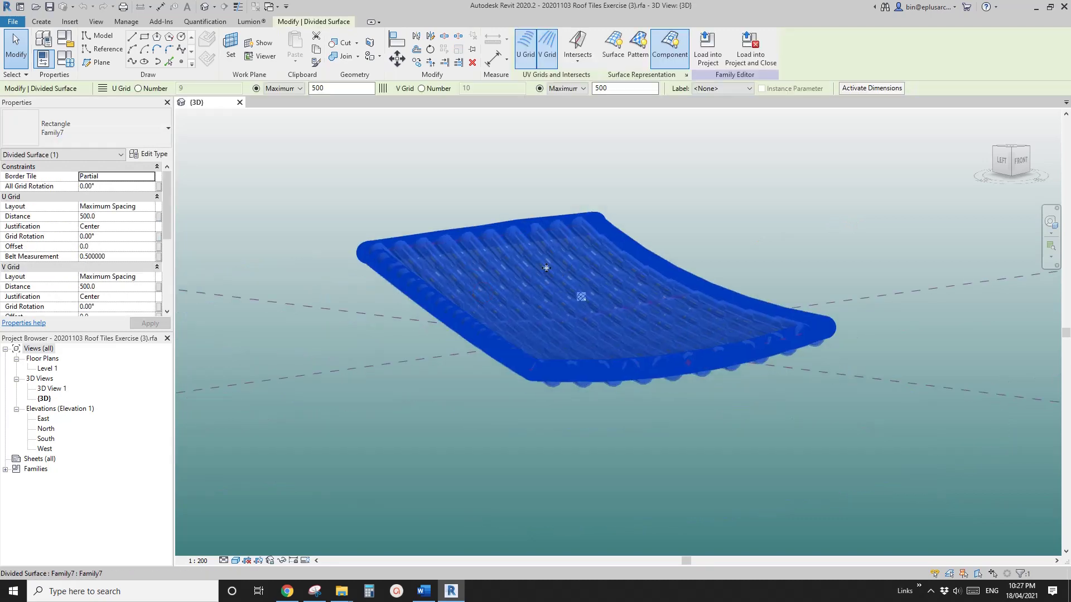
scroll(138, 263, down, 4)
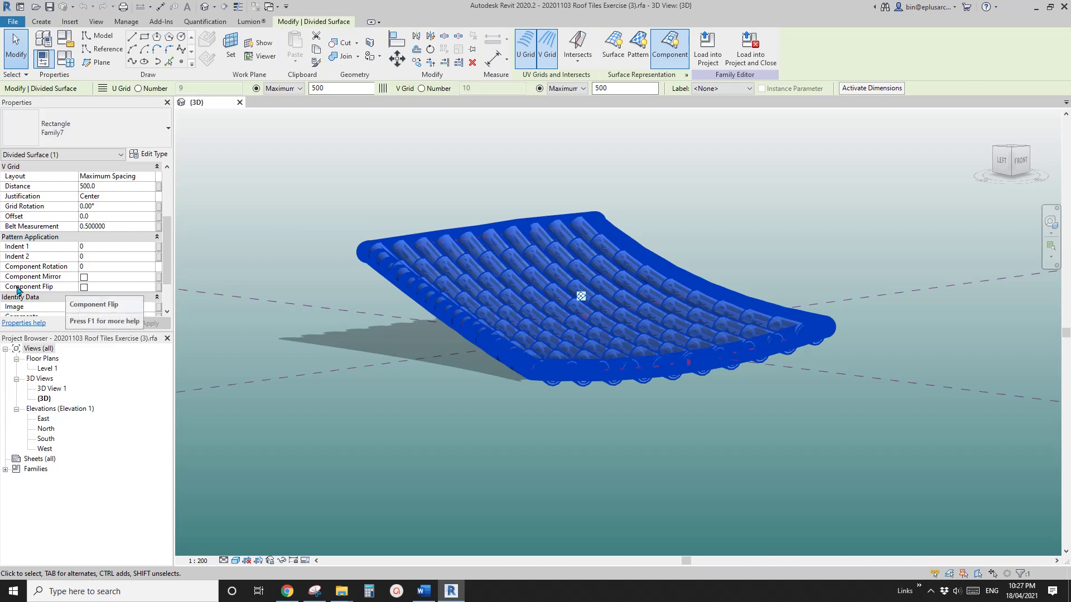
click(84, 288)
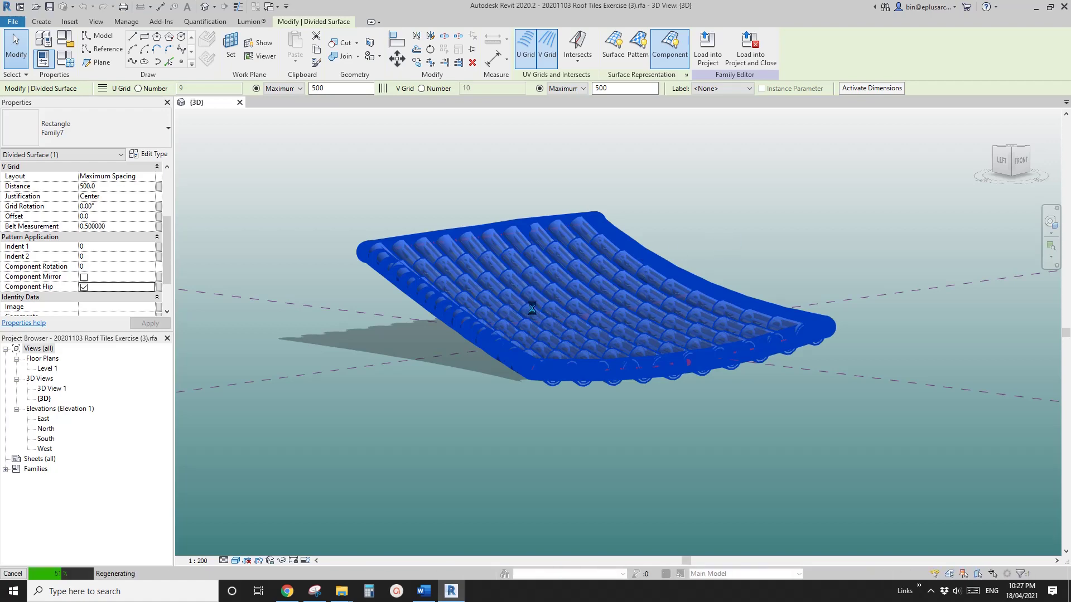
- Glance at the open Chrome and Word windows, return to Revit and inspect the flipped tiles on the curved surface
click(287, 591)
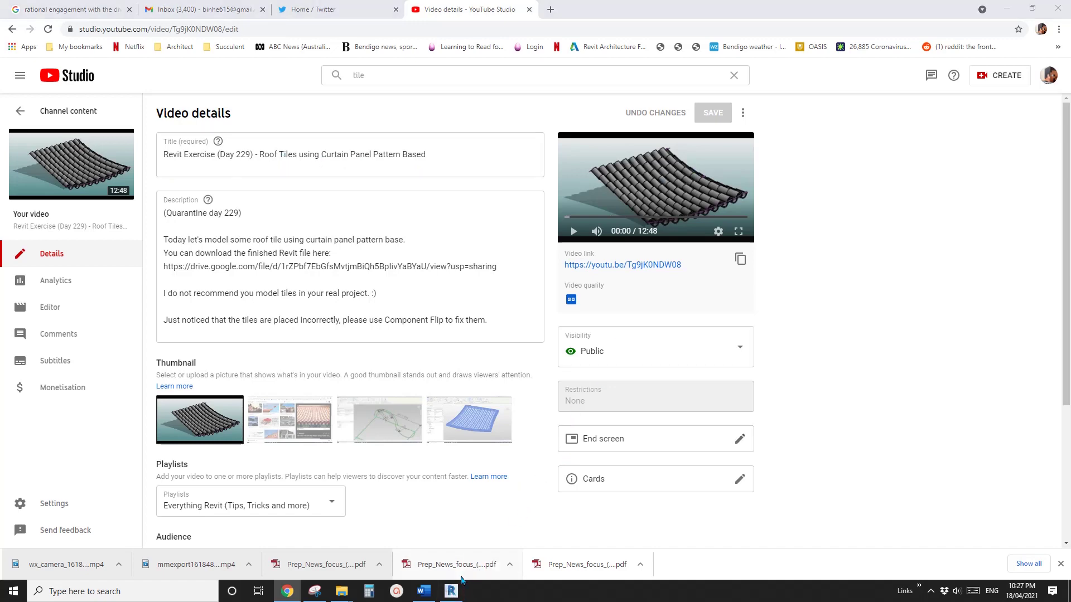
click(423, 594)
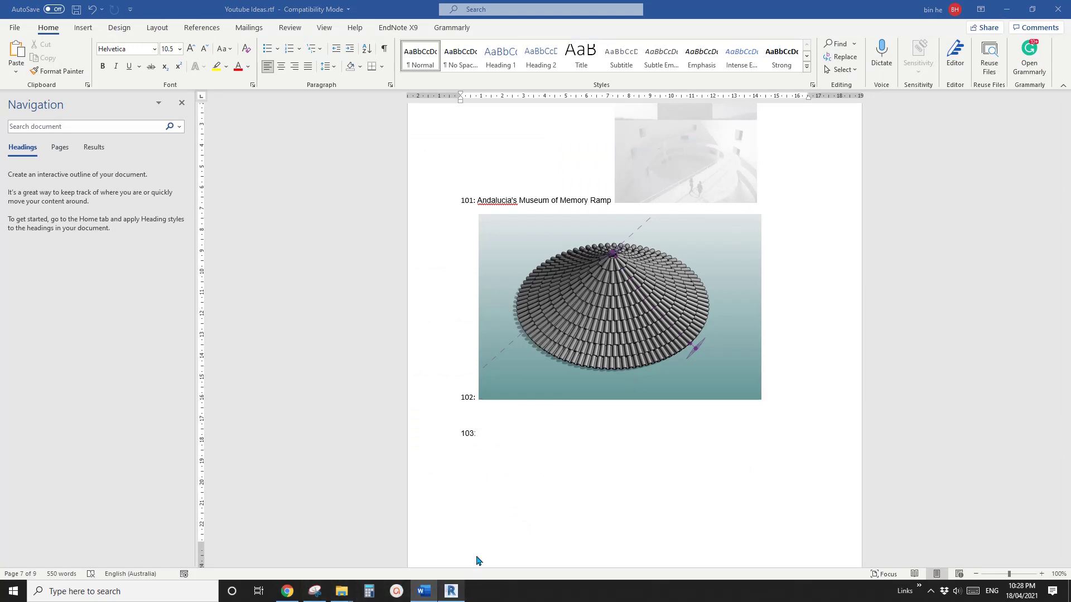
click(451, 592)
click(778, 197)
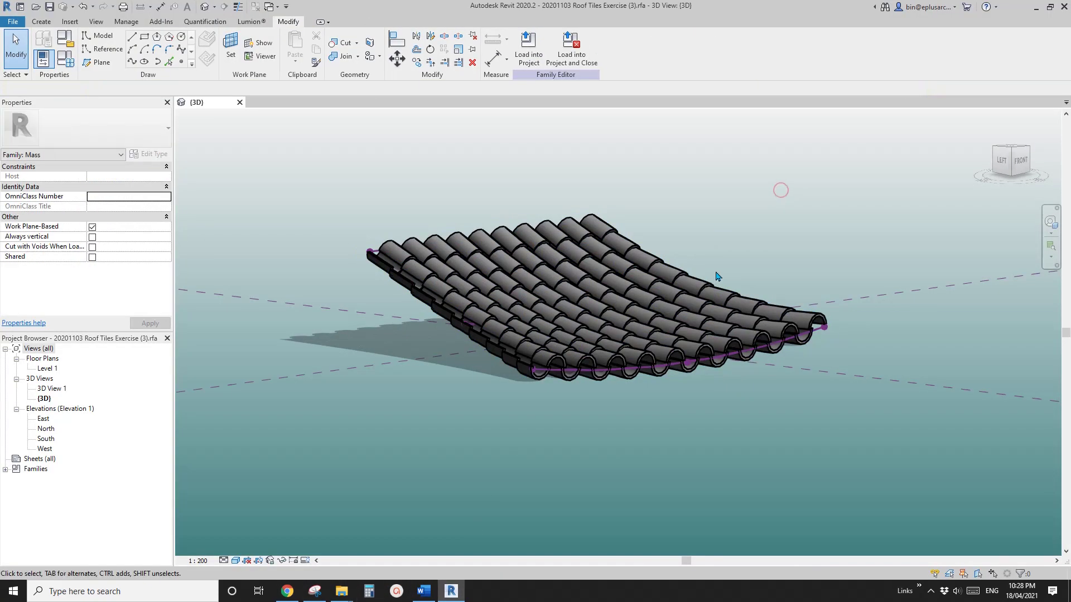
shift+middle_drag(716, 275, 825, 372)
scroll(781, 384, up, 1)
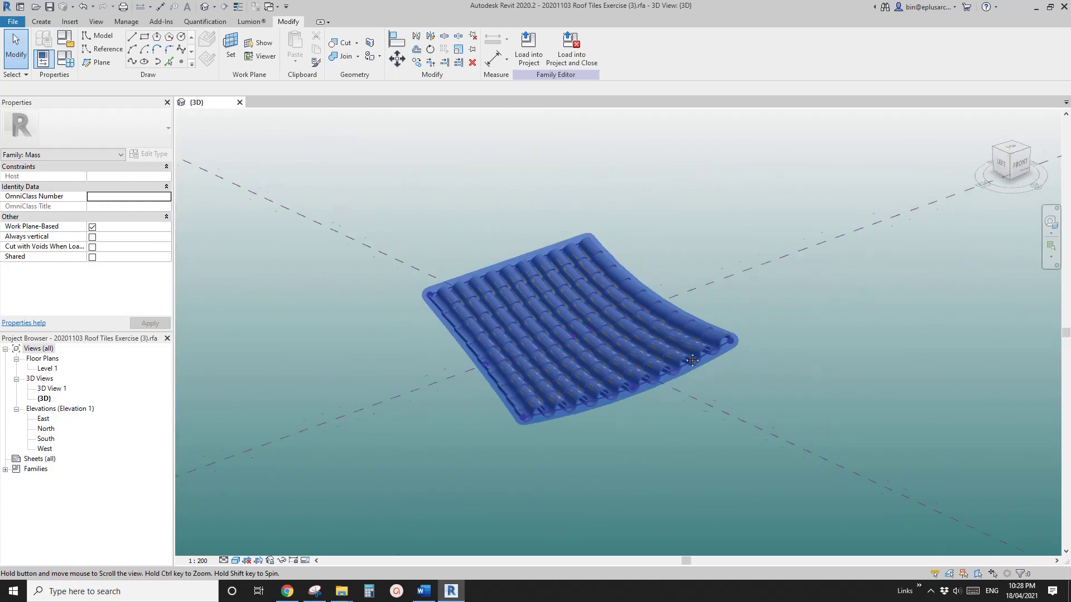
- Delete the whole curved tile roof from the 3D view, including its points and curves
scroll(622, 324, down, 2)
middle_drag(623, 324, 559, 321)
drag(368, 205, 670, 442)
key(Delete)
shift+middle_drag(495, 335, 509, 356)
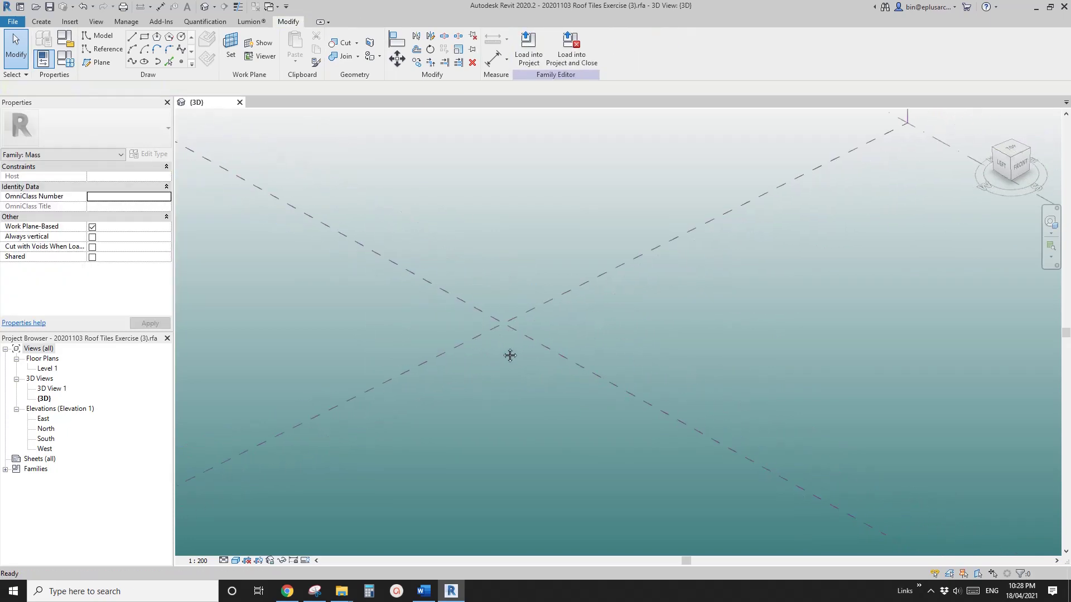
- After checking the conical roof picture in Word, place a reference point on Level 1 near the reference planes' intersection in Revit
click(423, 591)
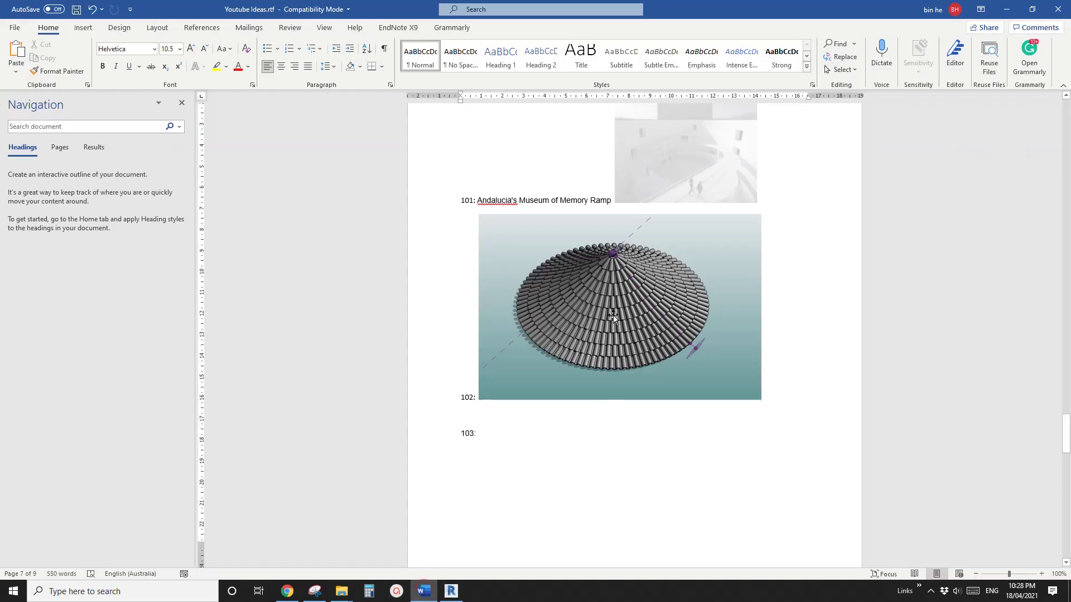
key(alt+Tab)
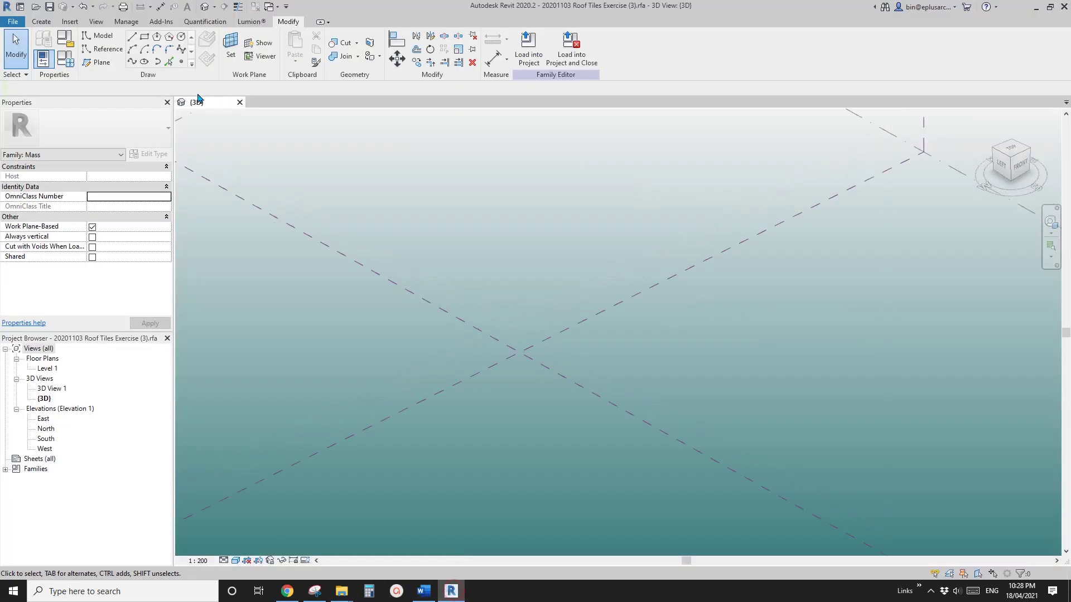
click(182, 63)
scroll(490, 250, down, 3)
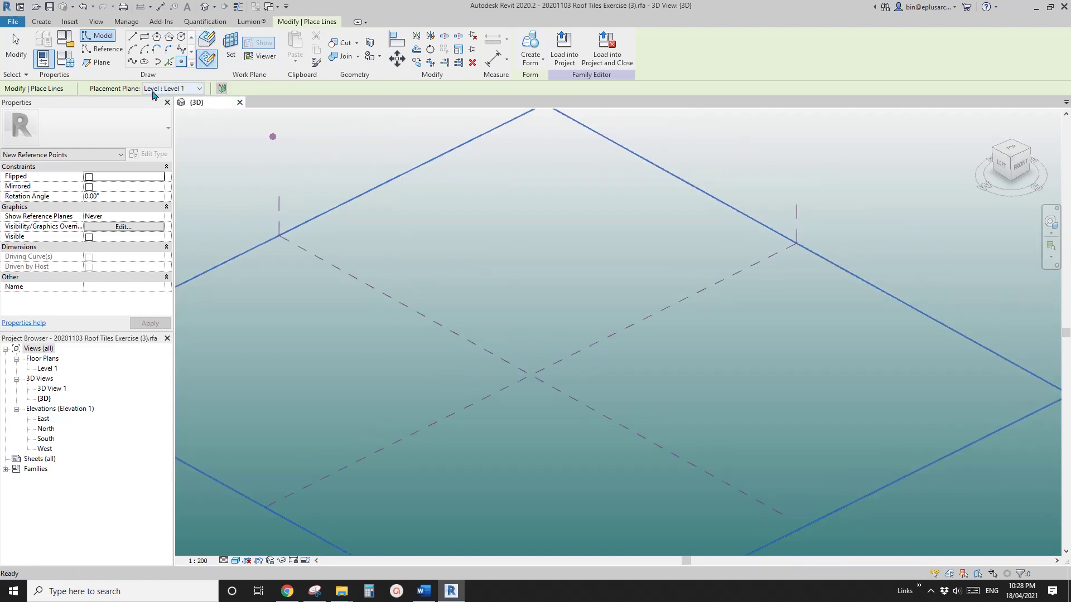
shift+middle_drag(391, 195, 688, 392)
scroll(588, 277, up, 3)
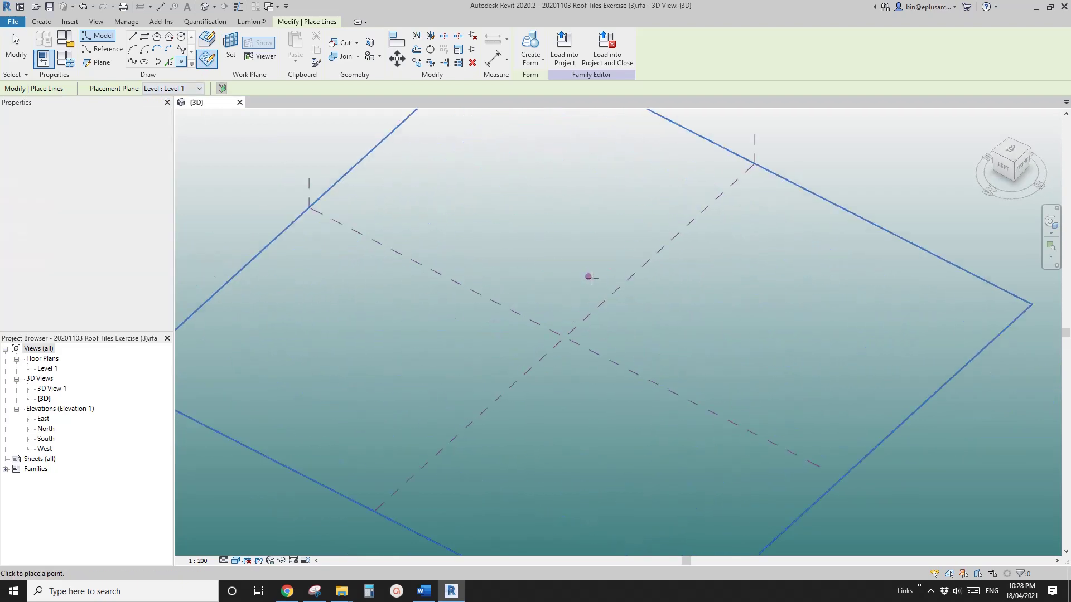
click(560, 289)
key(Escape)
scroll(624, 308, up, 3)
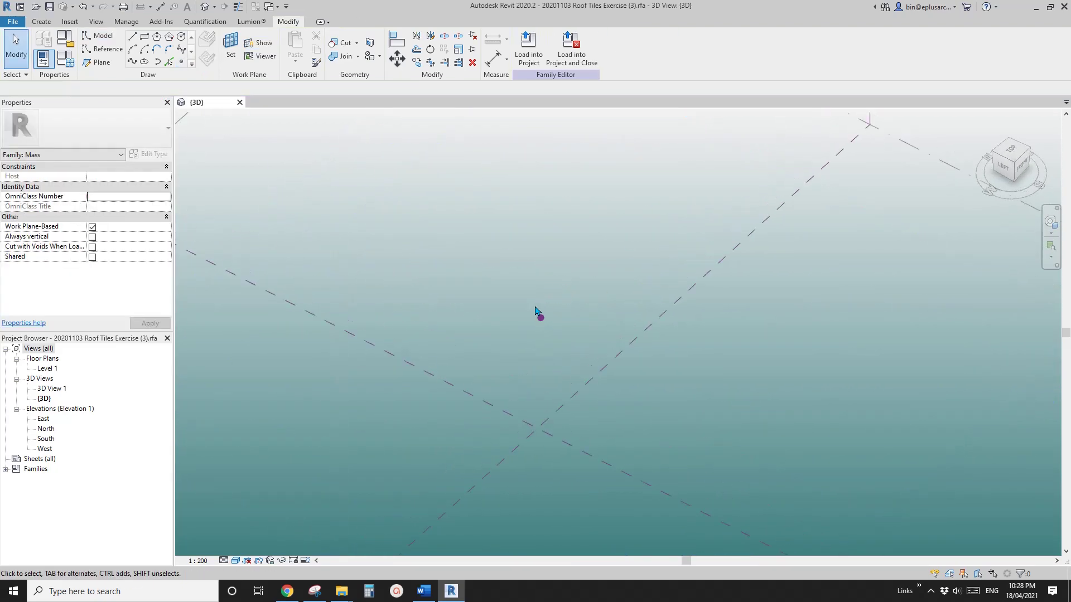
- Set the reference point's horizontal plane as the work plane and place a second reference point directly on the first one
shift+middle_drag(536, 268, 531, 278)
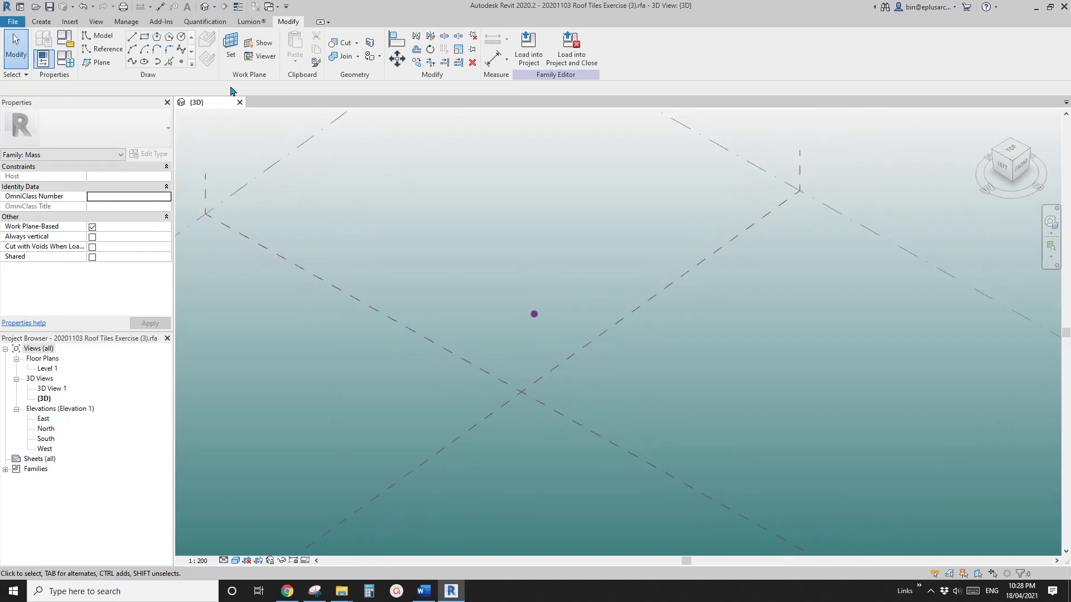
click(183, 62)
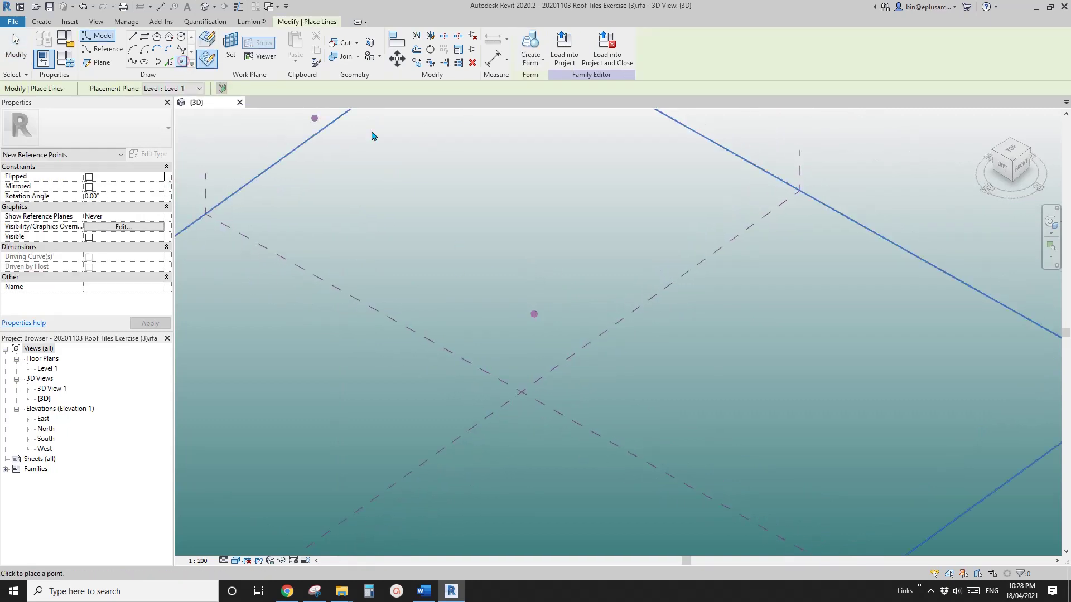
click(229, 46)
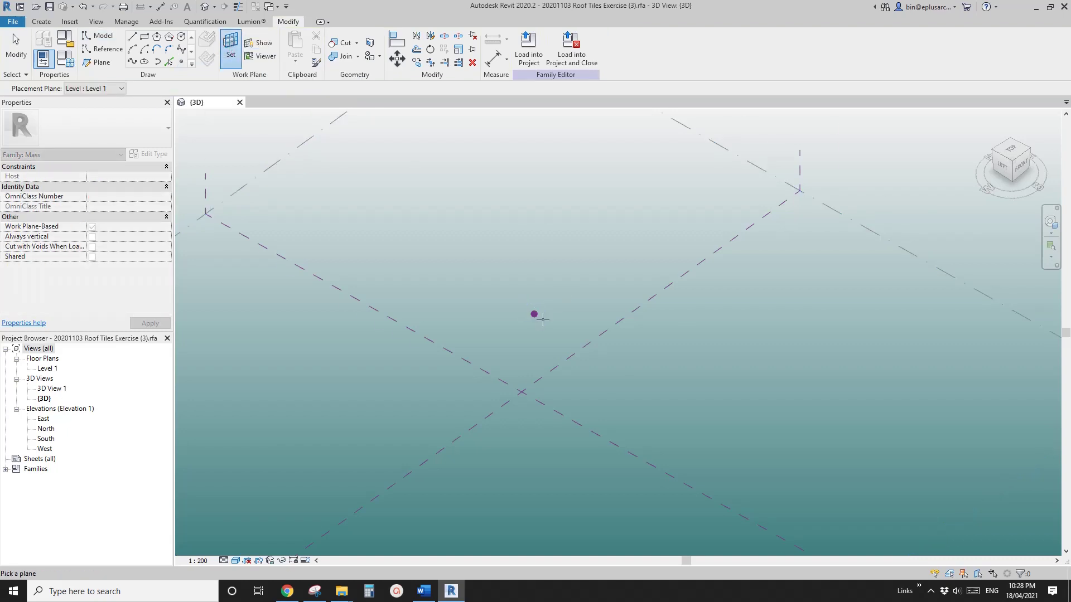
scroll(542, 319, up, 1)
key(Tab)
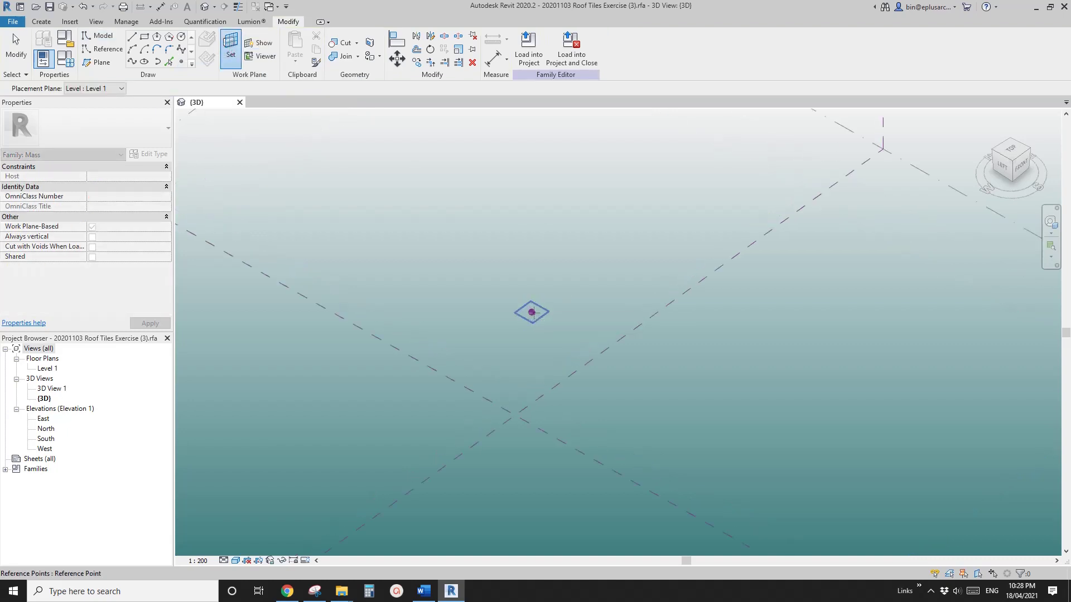
click(532, 312)
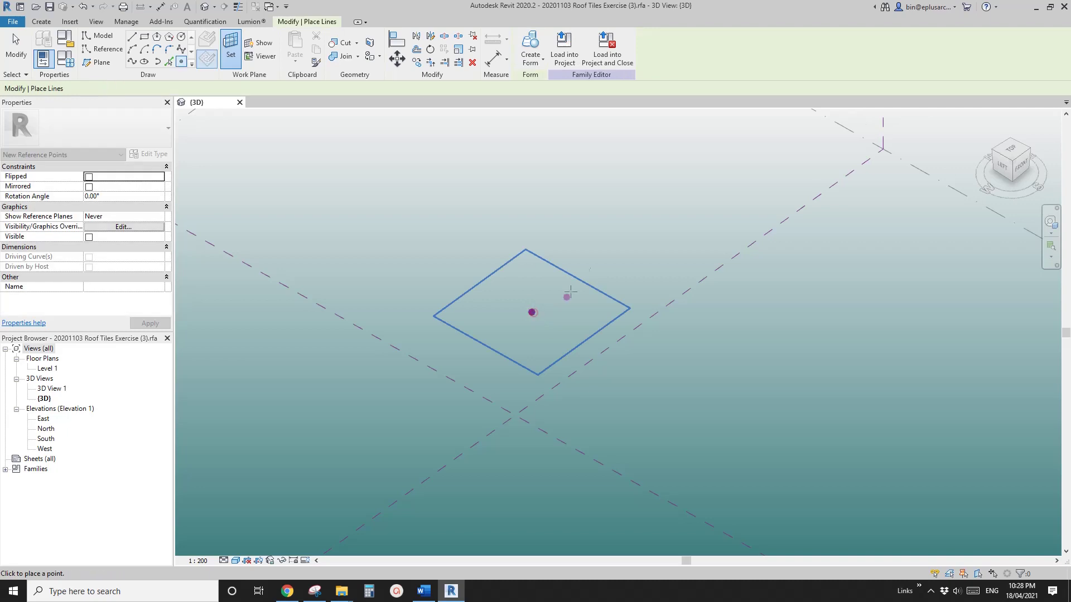
click(531, 312)
click(582, 333)
key(Escape)
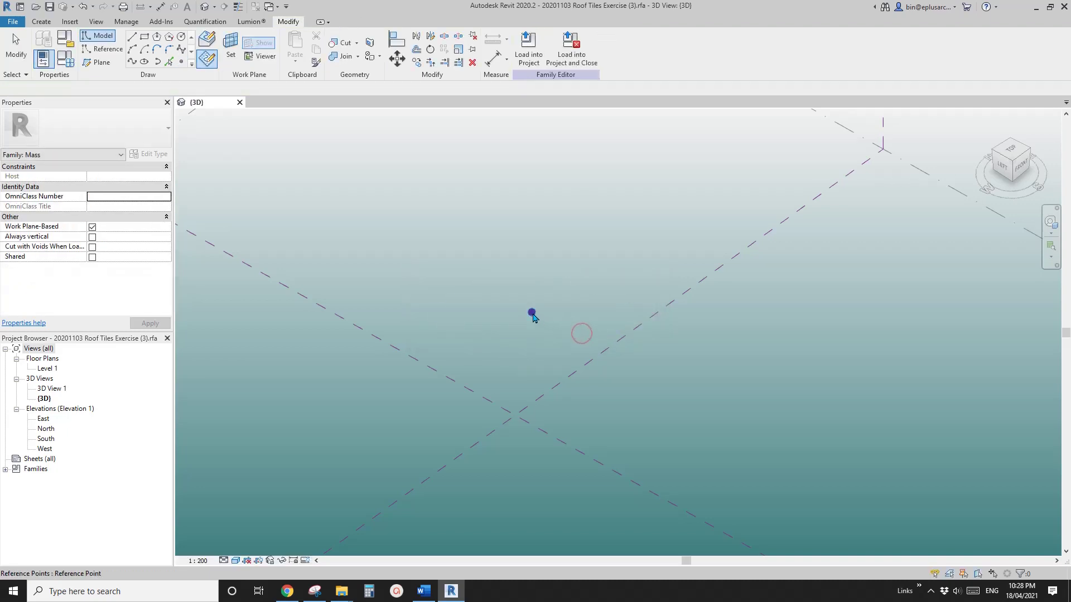
- Raise the hosted reference point vertically above its host point to an offset of about 7226
click(532, 313)
drag(530, 290, 535, 228)
scroll(563, 237, down, 1)
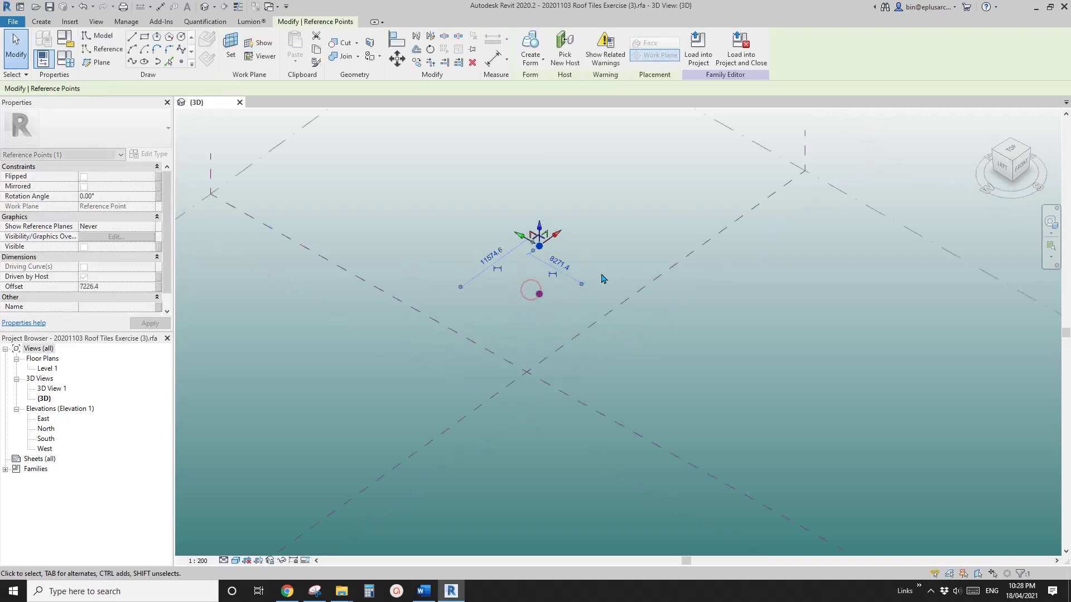
shift+middle_drag(603, 280, 588, 261)
scroll(549, 276, up, 1)
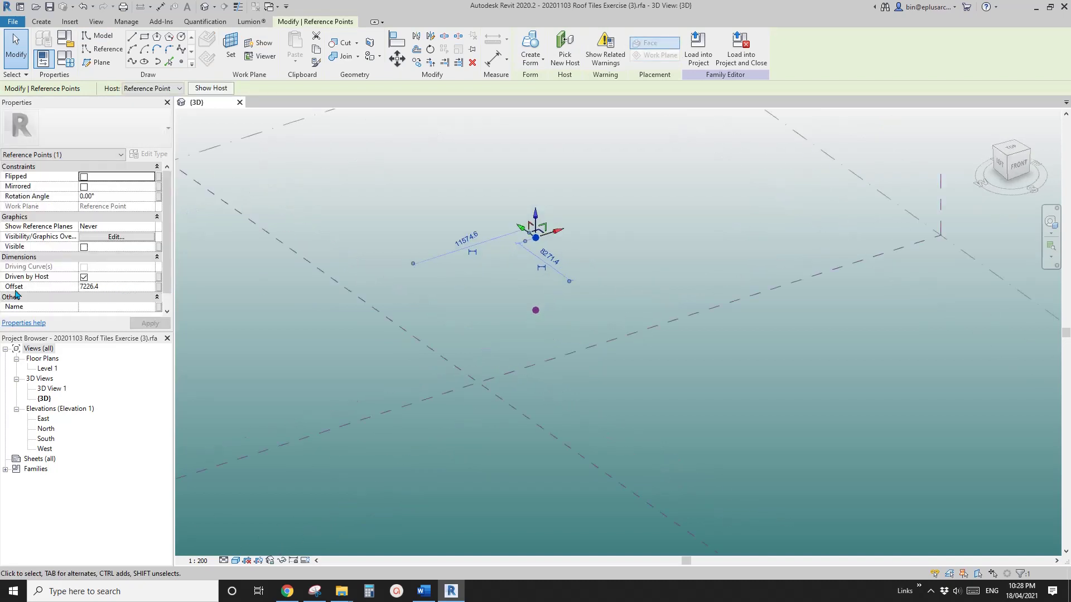
- Associate the raised point's Offset with a new instance family parameter named H, grouped under Dimensions
click(158, 286)
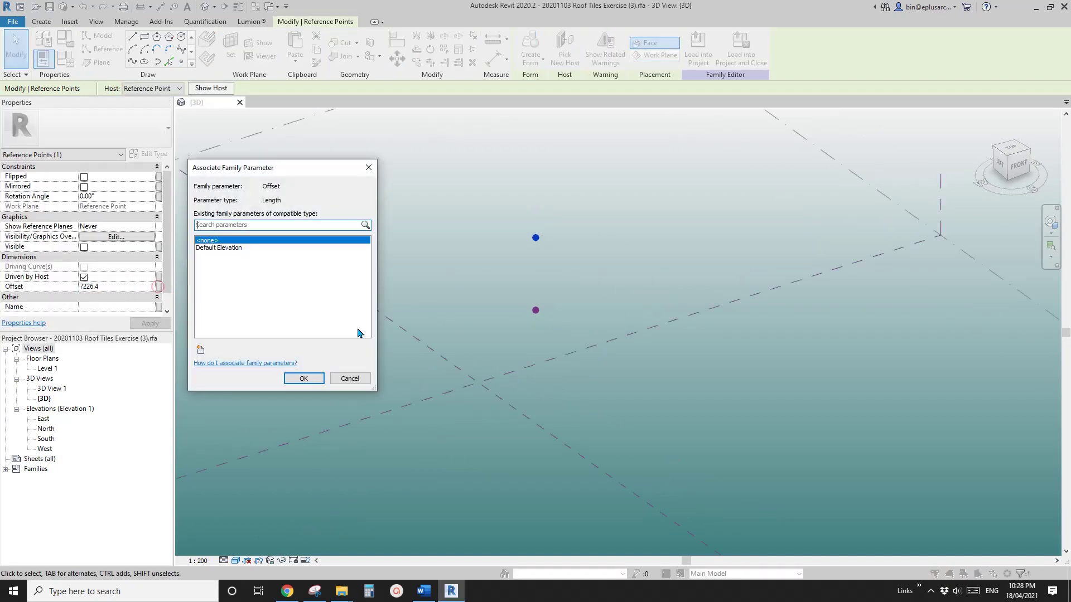
click(201, 349)
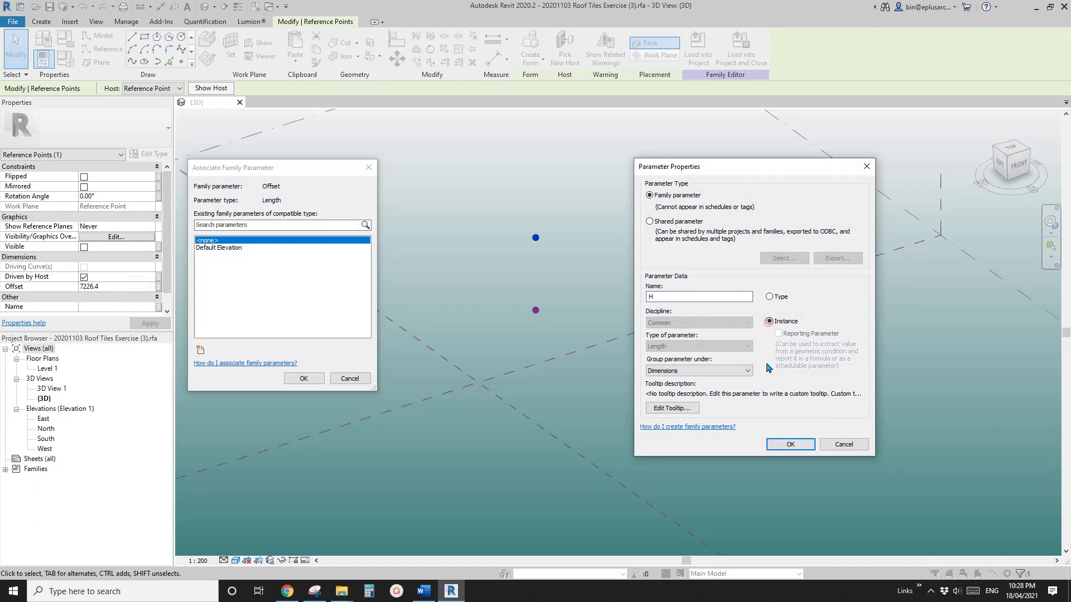
click(790, 444)
click(303, 378)
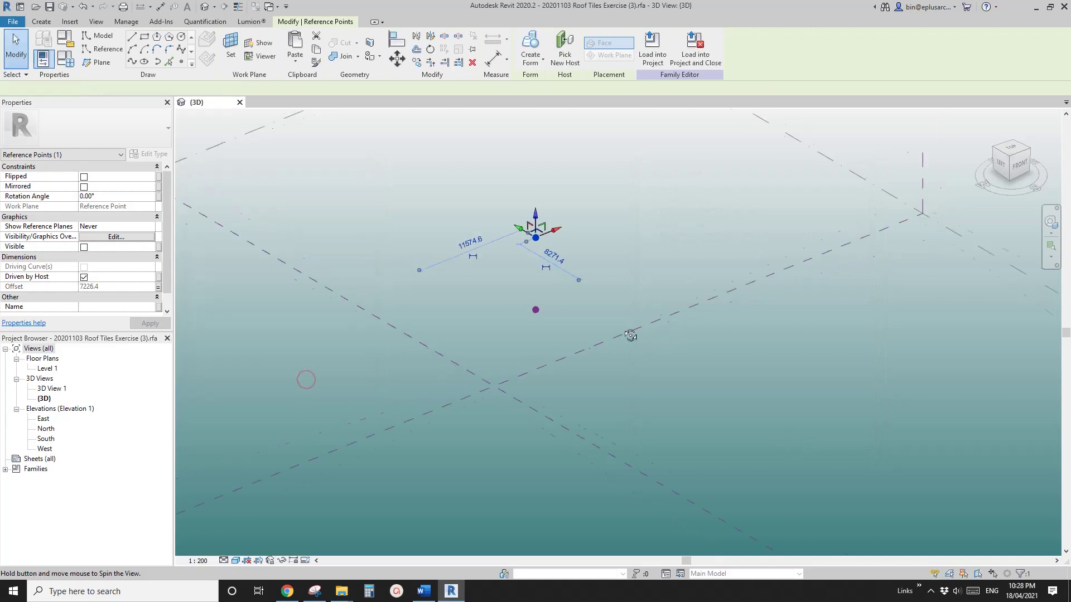
shift+middle_drag(630, 336, 537, 334)
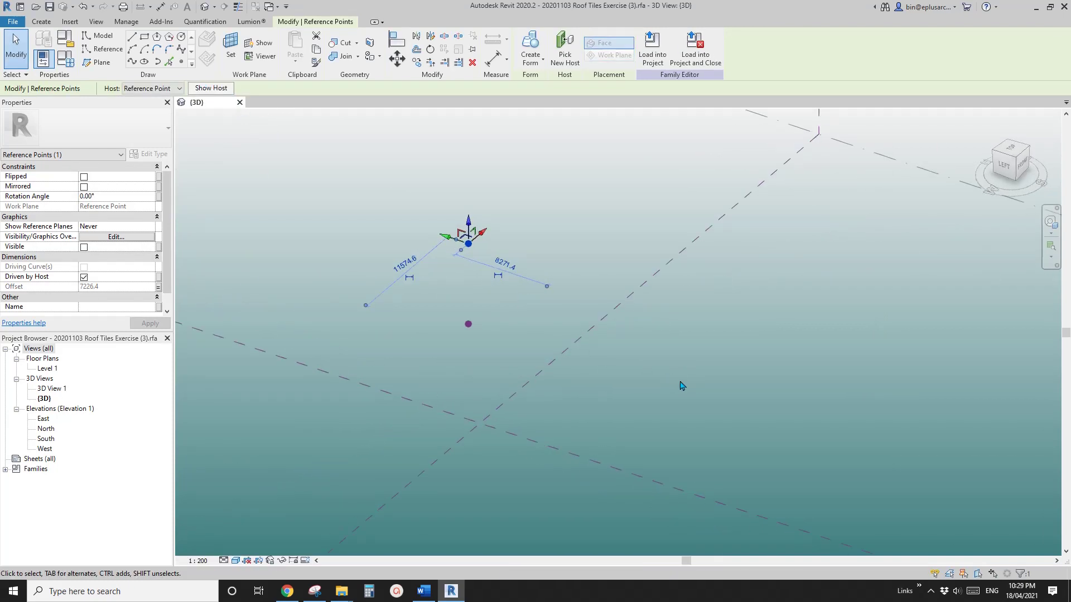
shift+middle_drag(568, 383, 648, 285)
middle_drag(650, 366, 647, 368)
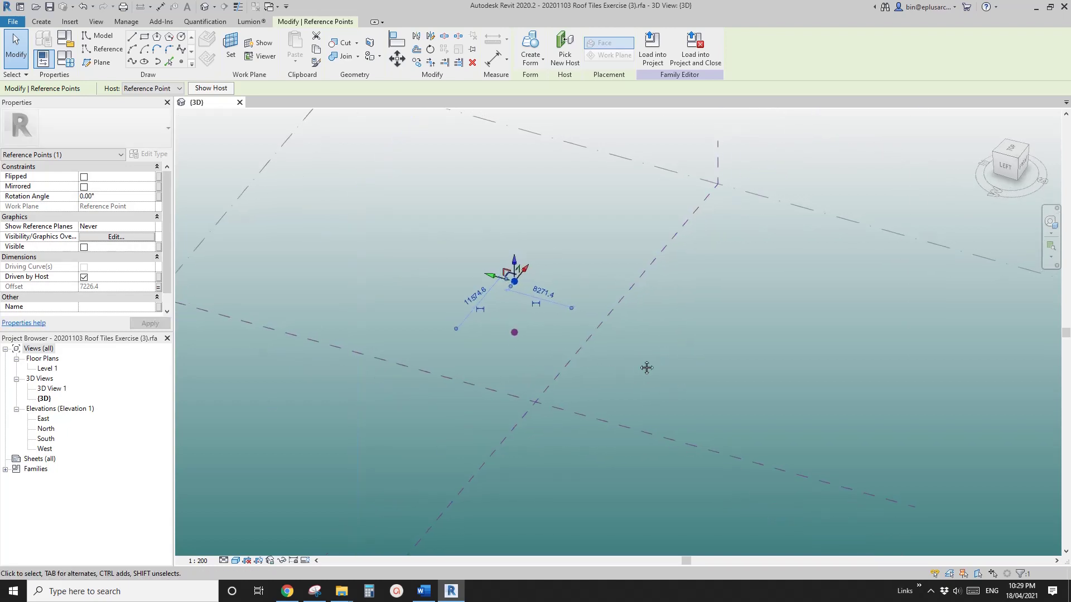
- Set the base reference point's vertical plane as the work plane and place another reference point directly on the base point
click(181, 62)
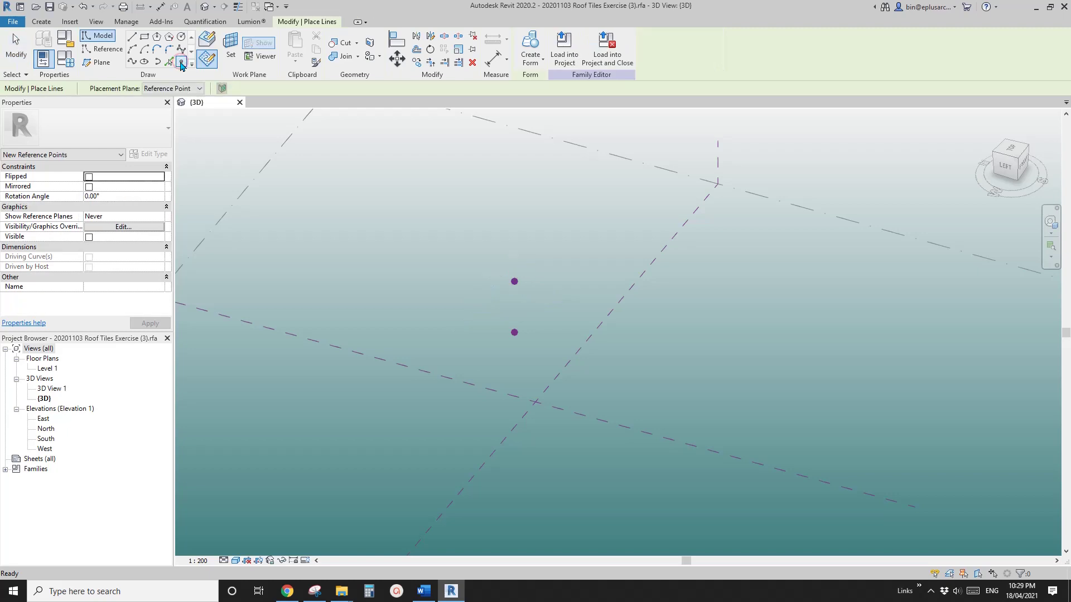
click(231, 46)
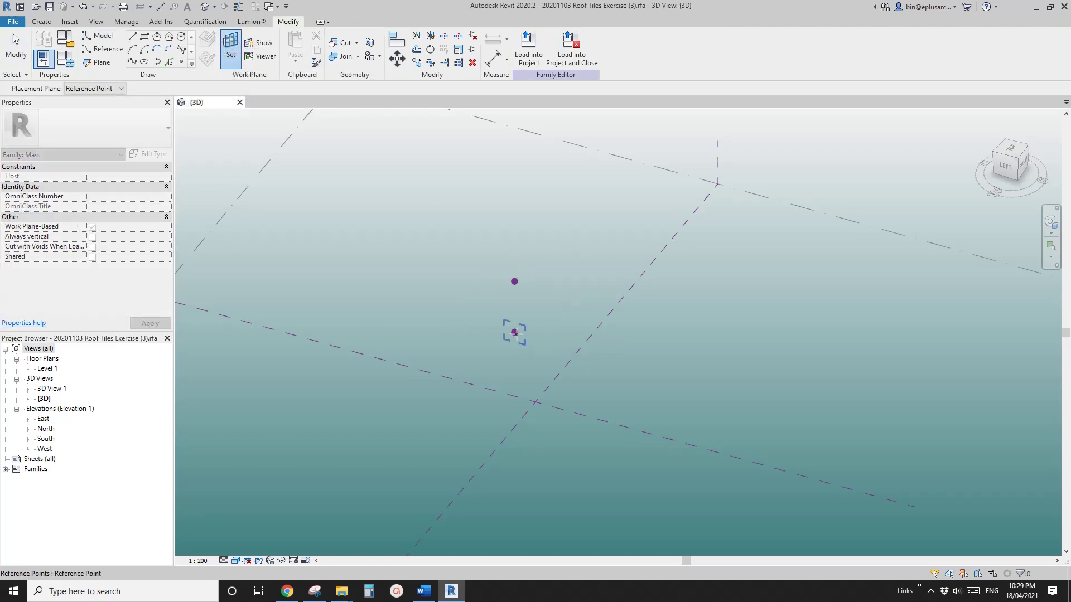
shift+middle_drag(514, 333, 463, 338)
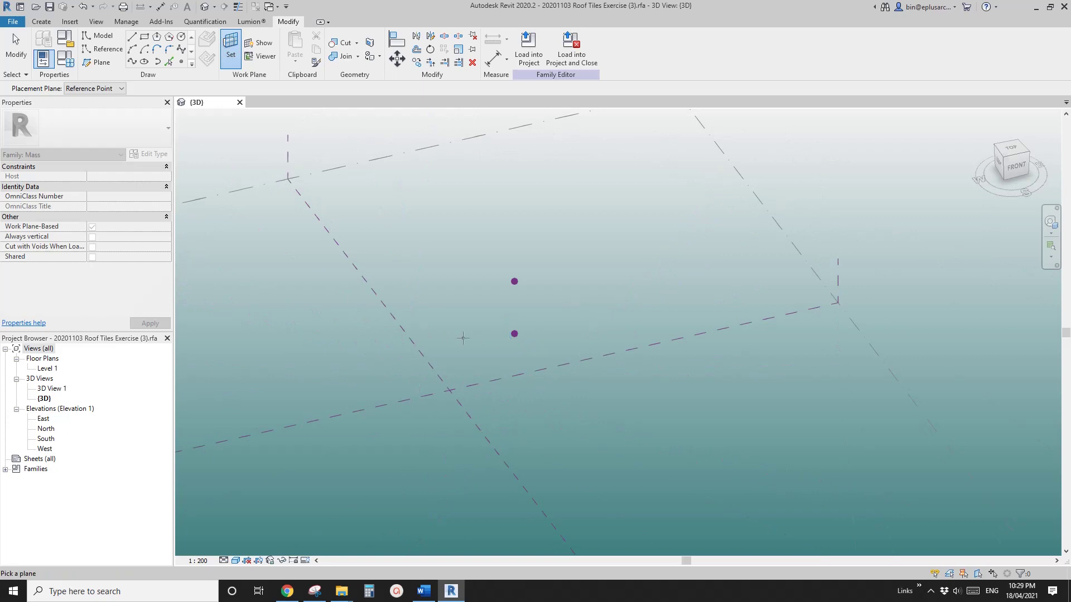
click(514, 333)
click(514, 334)
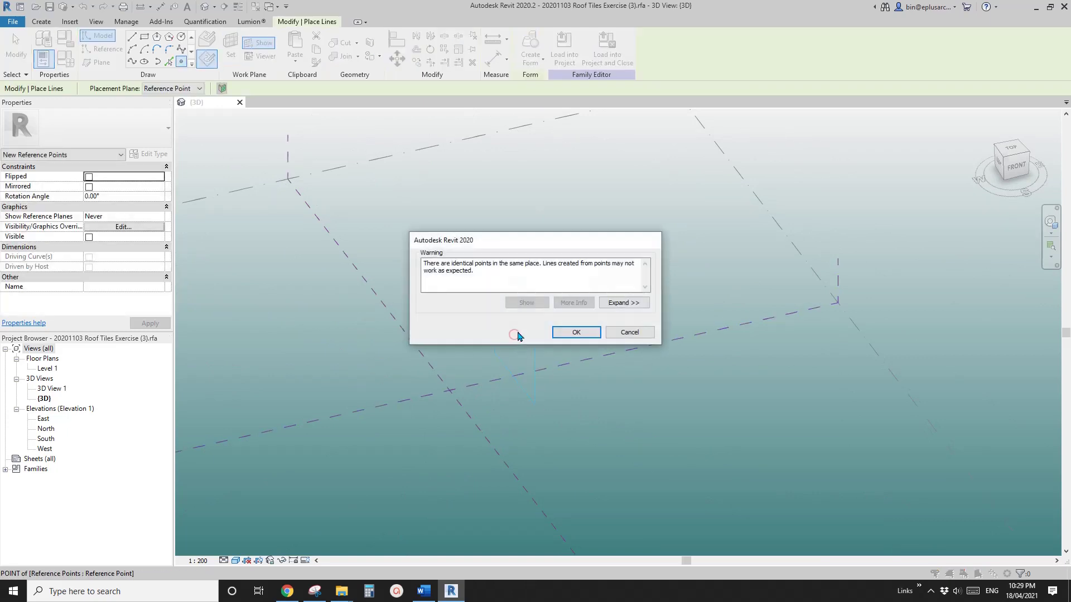
click(580, 332)
key(Escape)
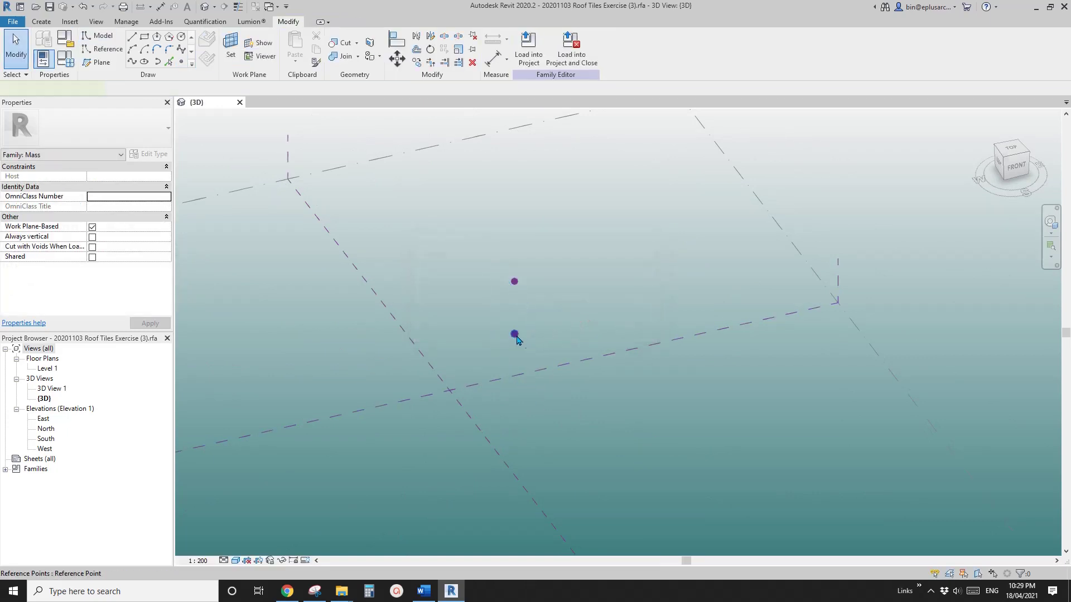
- Move the new point horizontally to an offset of about 15248 and associate its Offset with a new type parameter R under Dimensions
drag(516, 336, 668, 309)
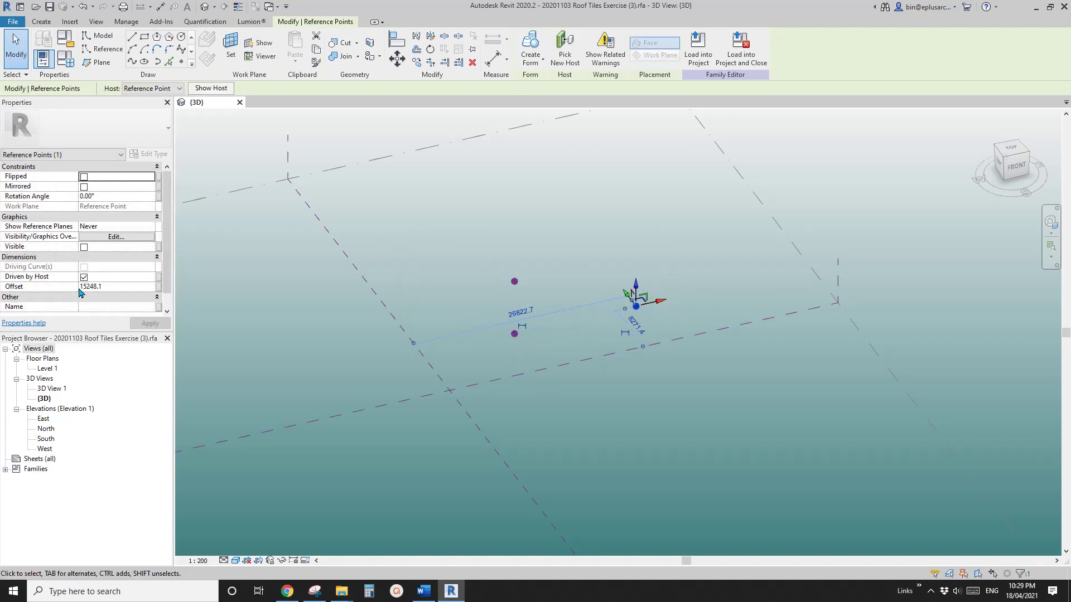
click(159, 286)
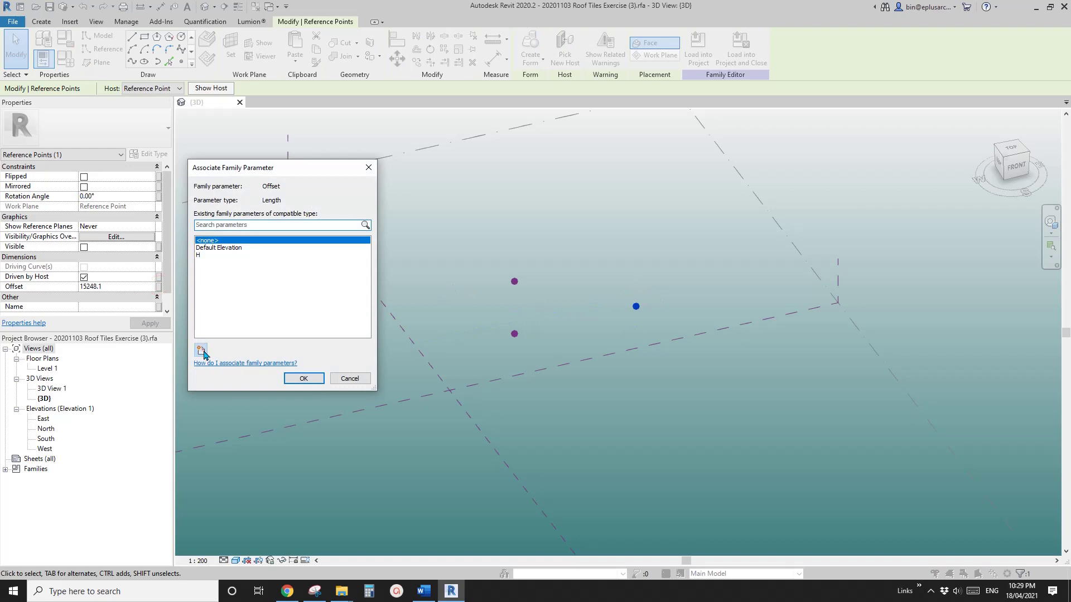
click(201, 350)
text(R)
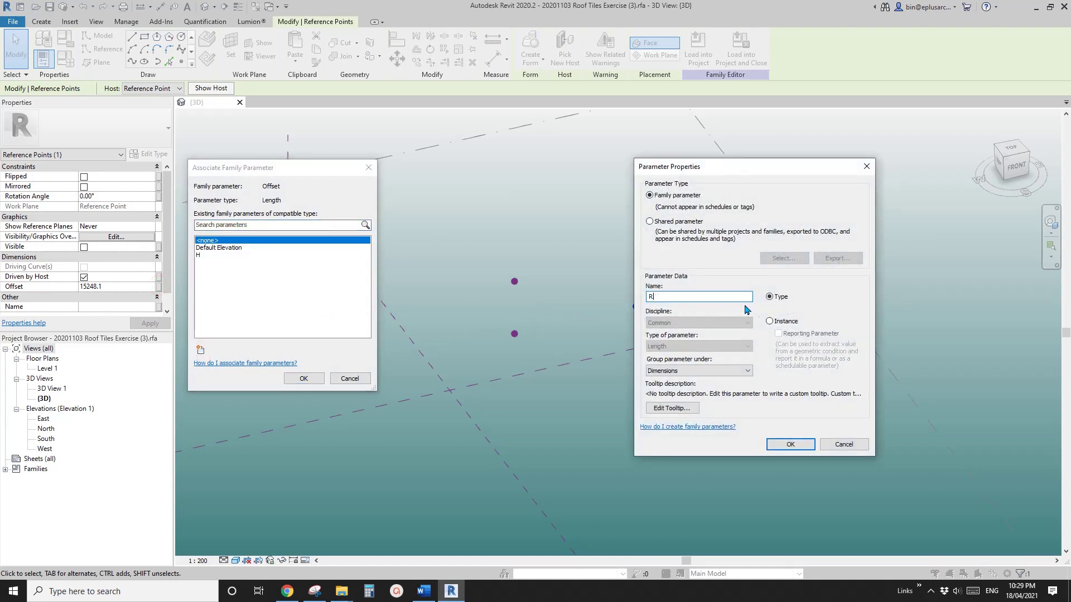
click(801, 447)
click(303, 379)
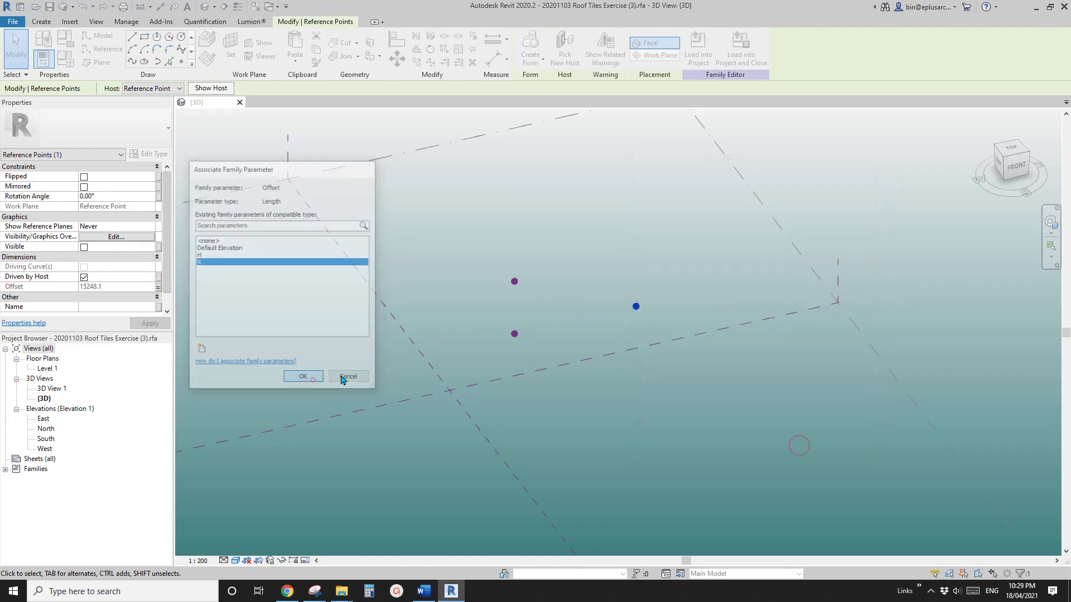
click(616, 252)
- In top view, move all three reference points together so the base point sits at the intersection of the reference planes
shift+middle_drag(616, 252, 658, 322)
scroll(635, 304, up, 1)
middle_drag(581, 287, 543, 342)
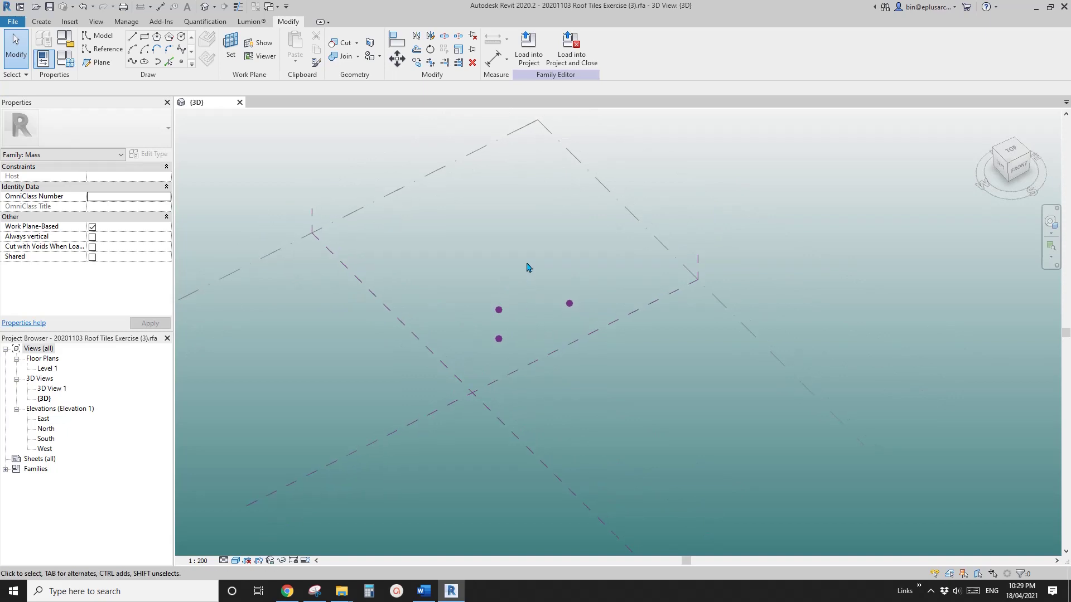
drag(433, 270, 607, 361)
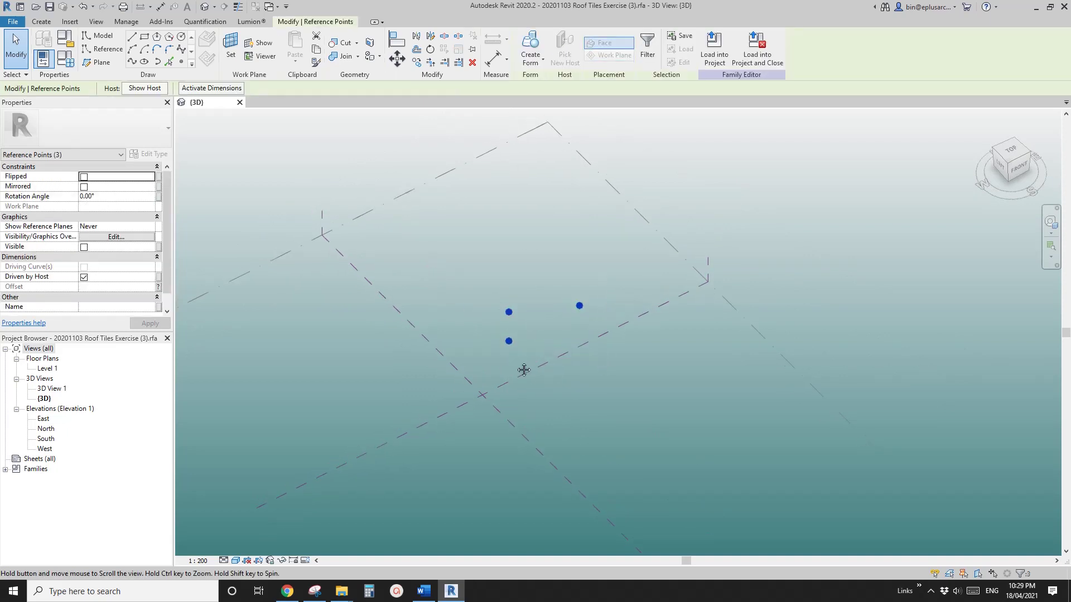
click(1014, 155)
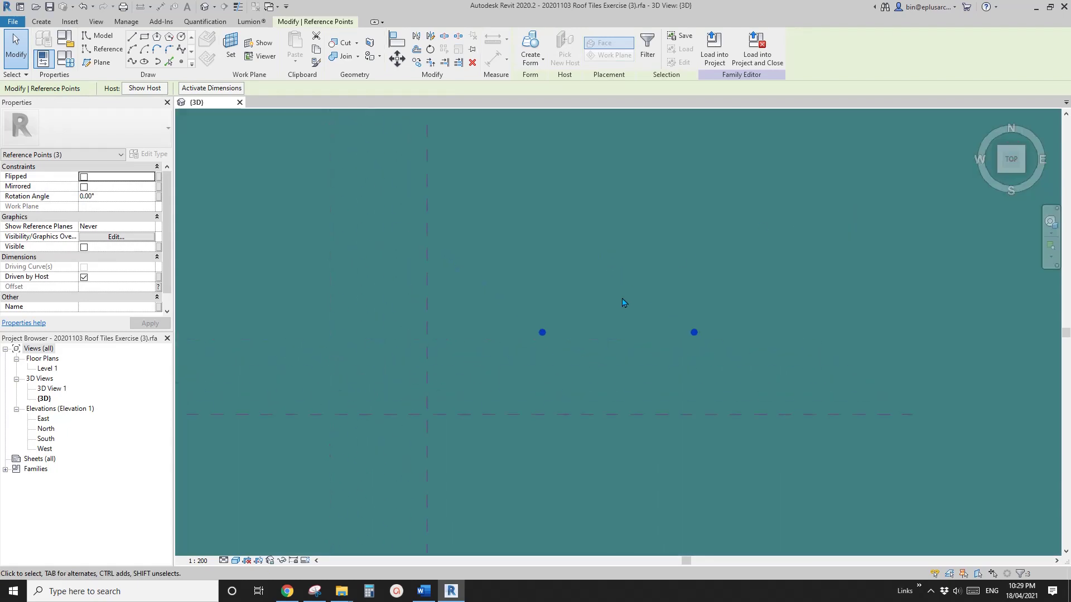
key(m)
key(v)
click(542, 332)
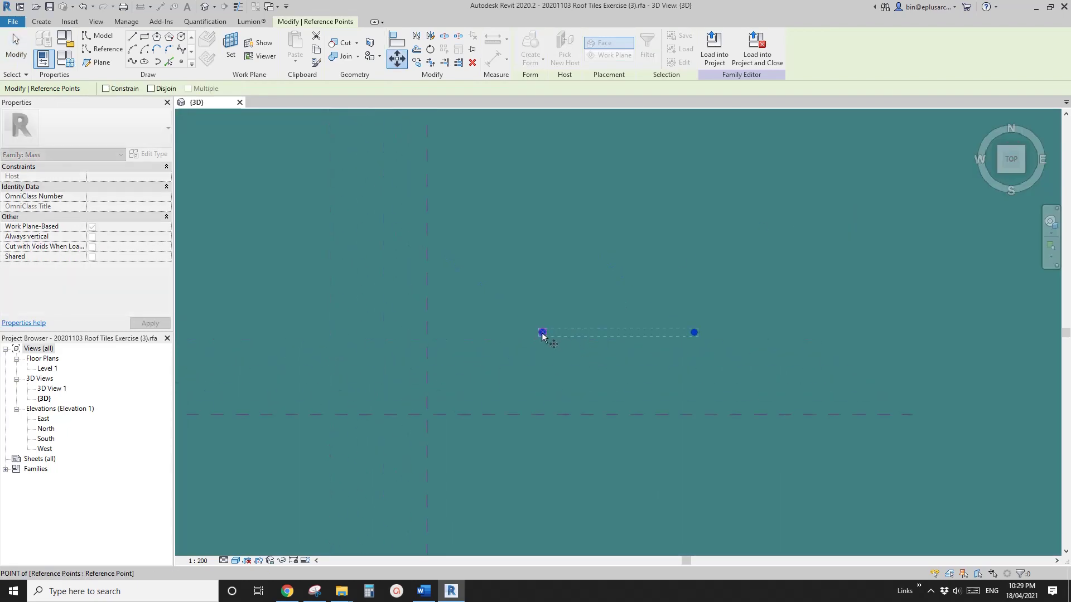
click(430, 418)
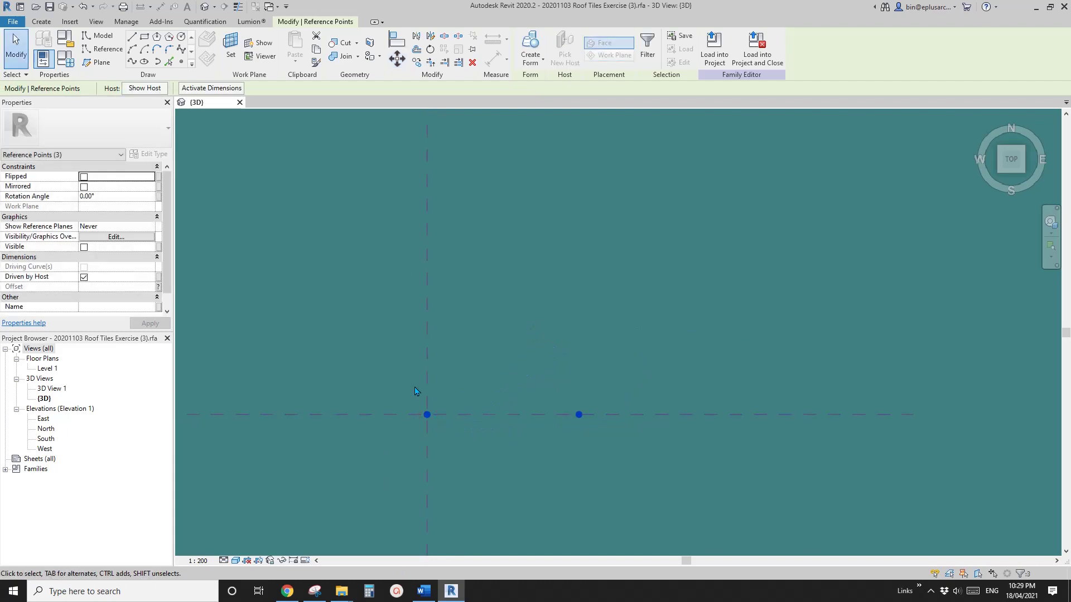
shift+middle_drag(418, 393, 518, 390)
key(Escape)
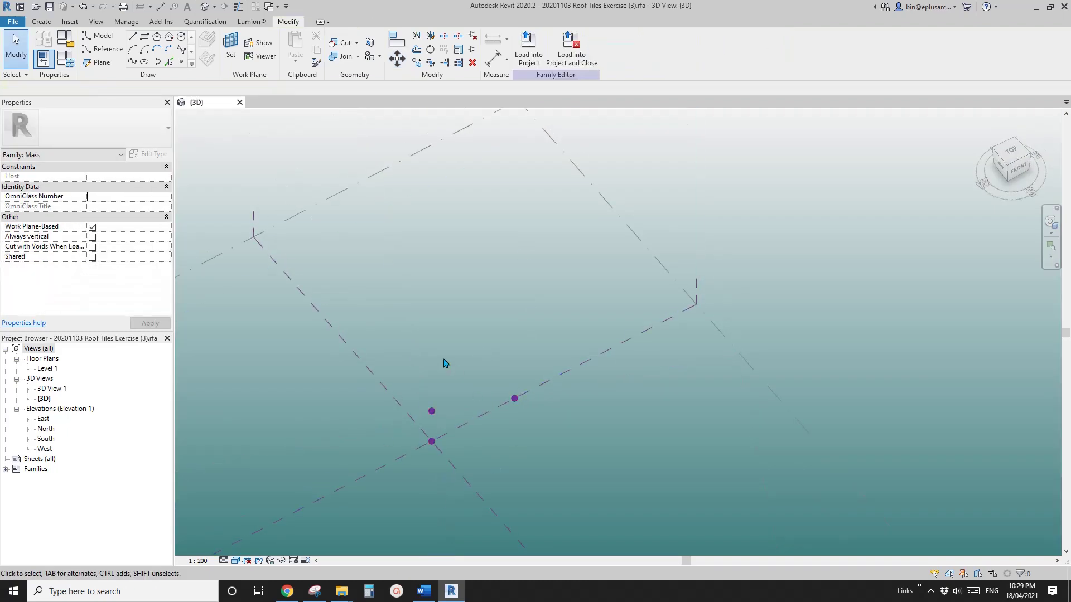
shift+middle_drag(445, 363, 531, 348)
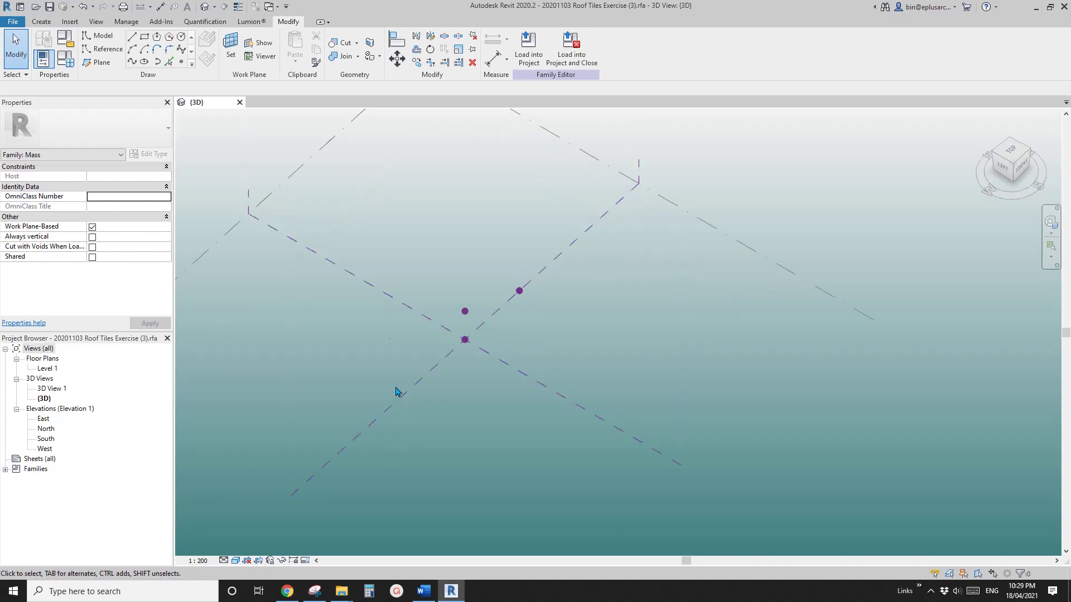
shift+middle_drag(554, 371, 467, 242)
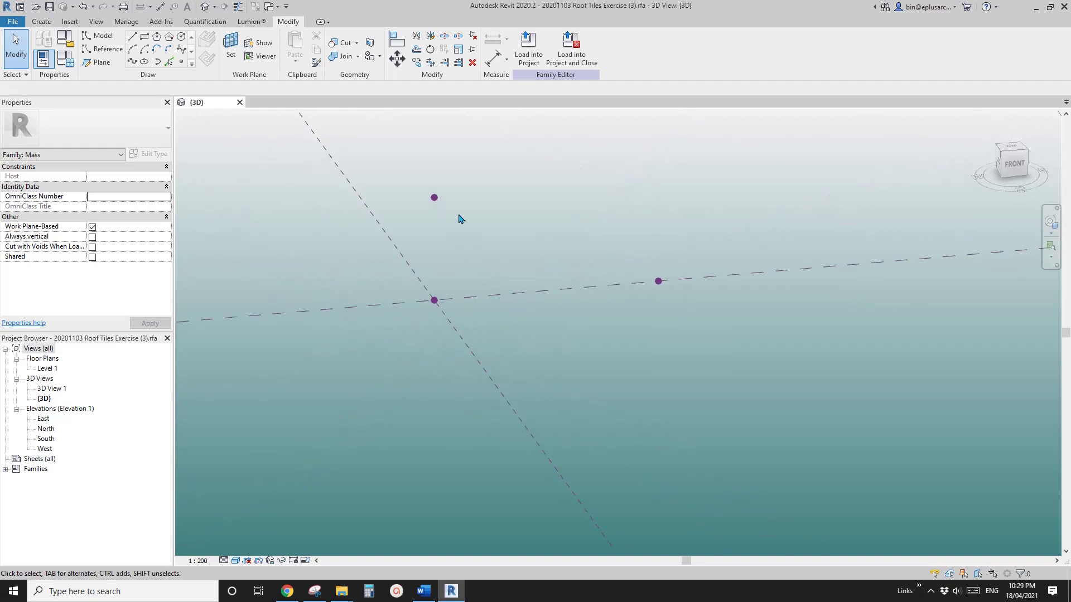
click(433, 198)
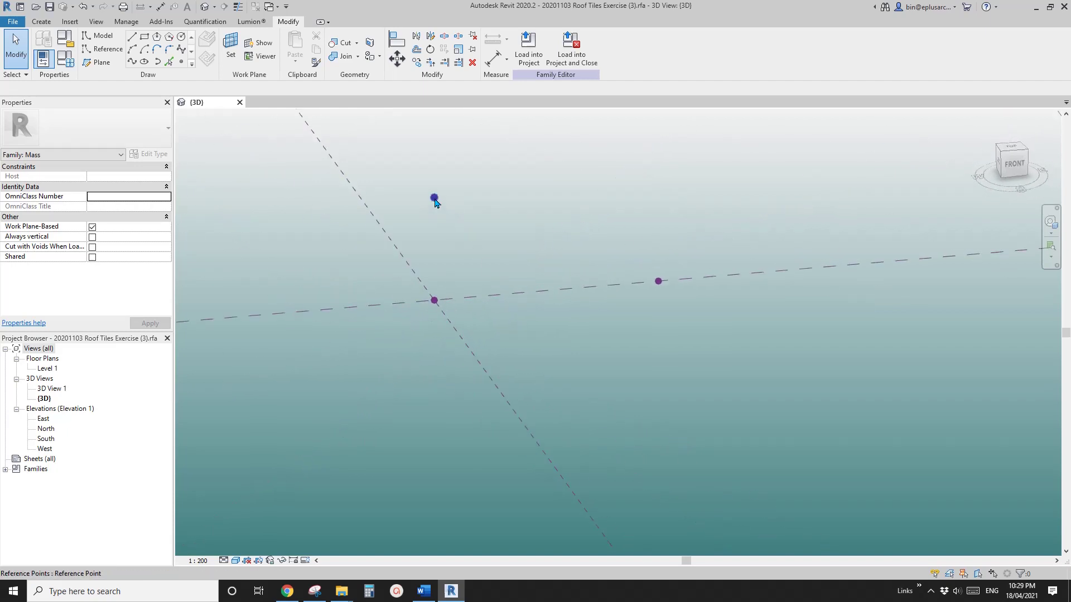
ctrl+click(658, 281)
shift+middle_drag(525, 270, 491, 251)
key(Escape)
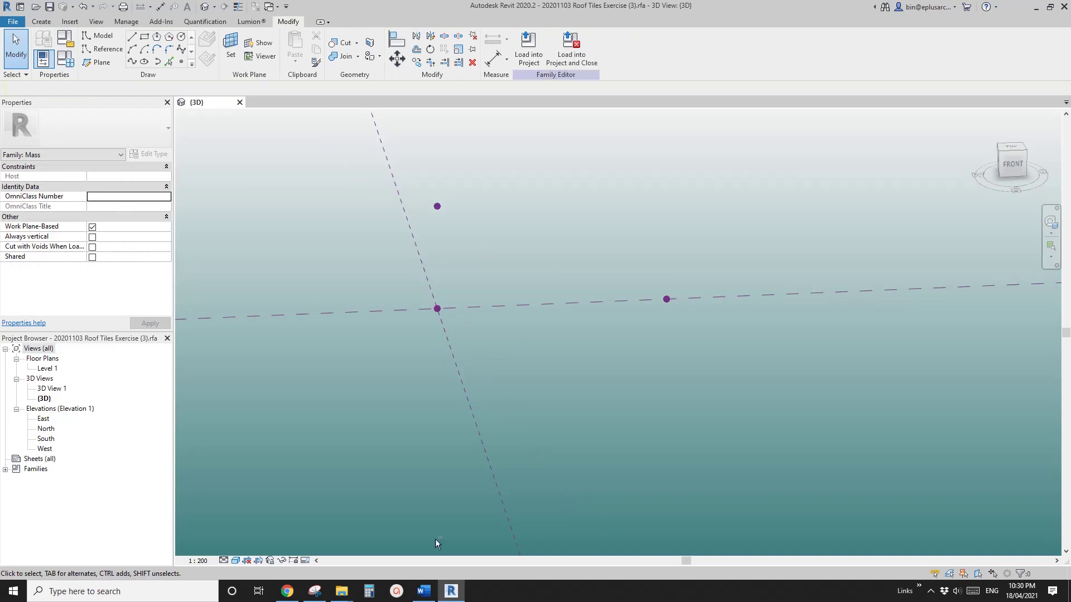
- Switch to Word to review the conical tiled roof picture, and return to the Revit model
click(428, 595)
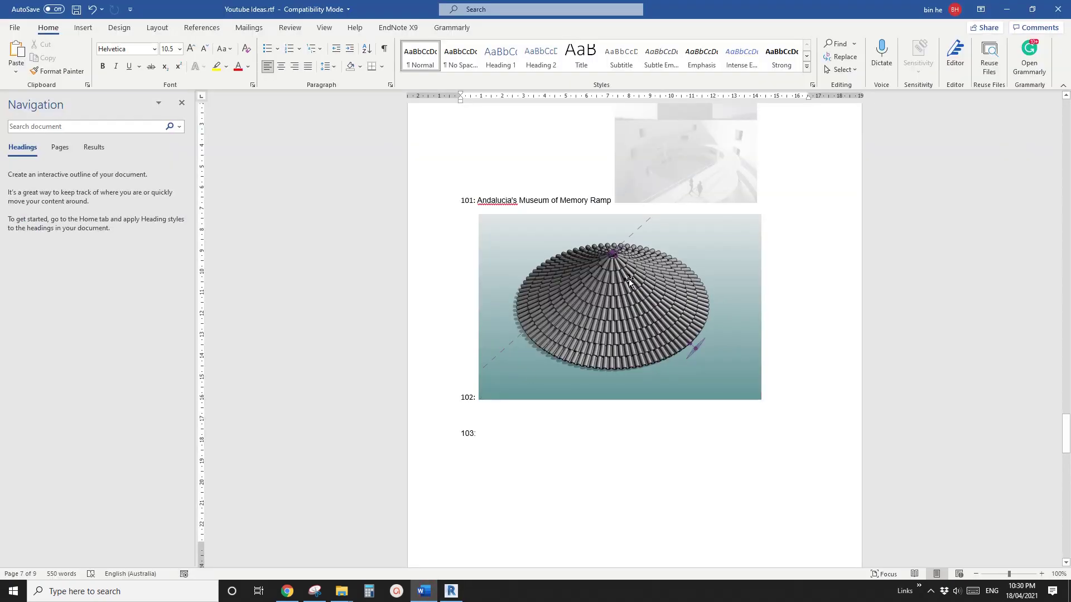
click(451, 591)
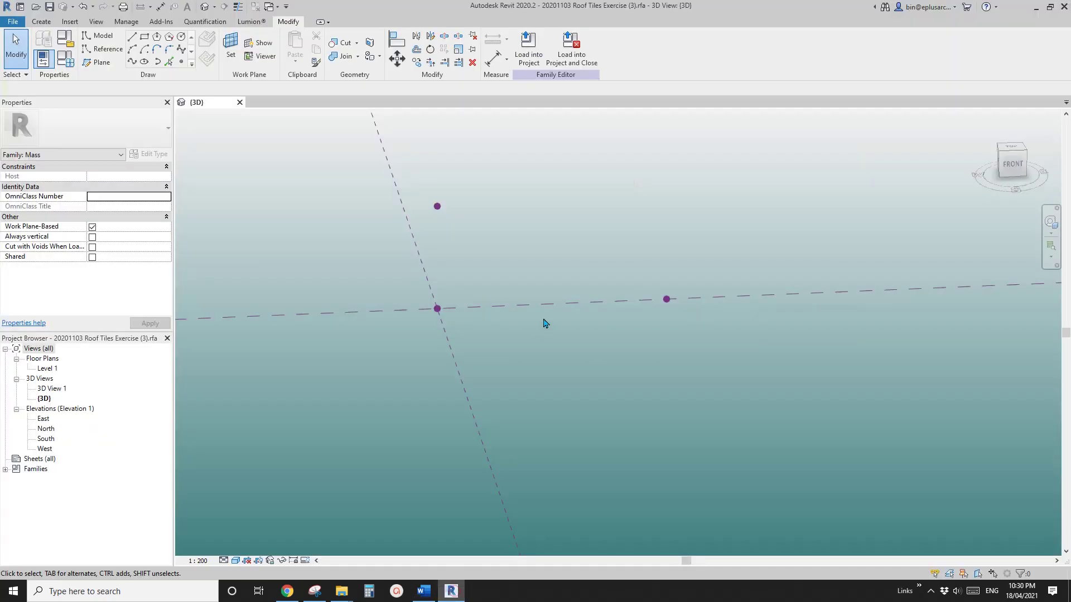
shift+middle_drag(545, 320, 557, 291)
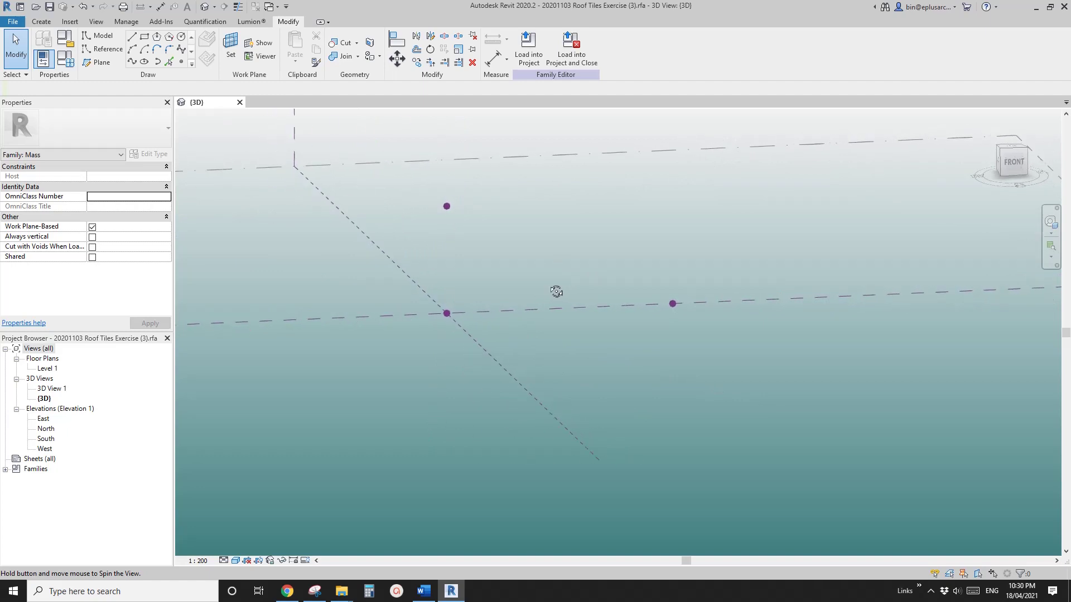
shift+middle_drag(556, 291, 507, 315)
- Connect the raised apex point and the horizontally offset point with a line and make it a reference line
drag(420, 208, 450, 239)
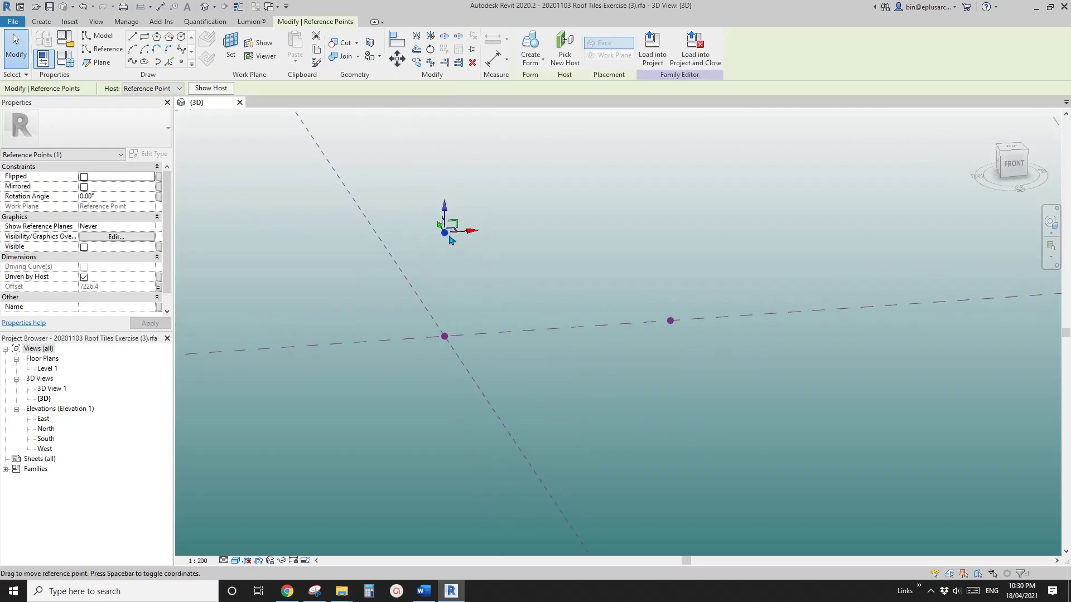
ctrl+drag(650, 295, 697, 349)
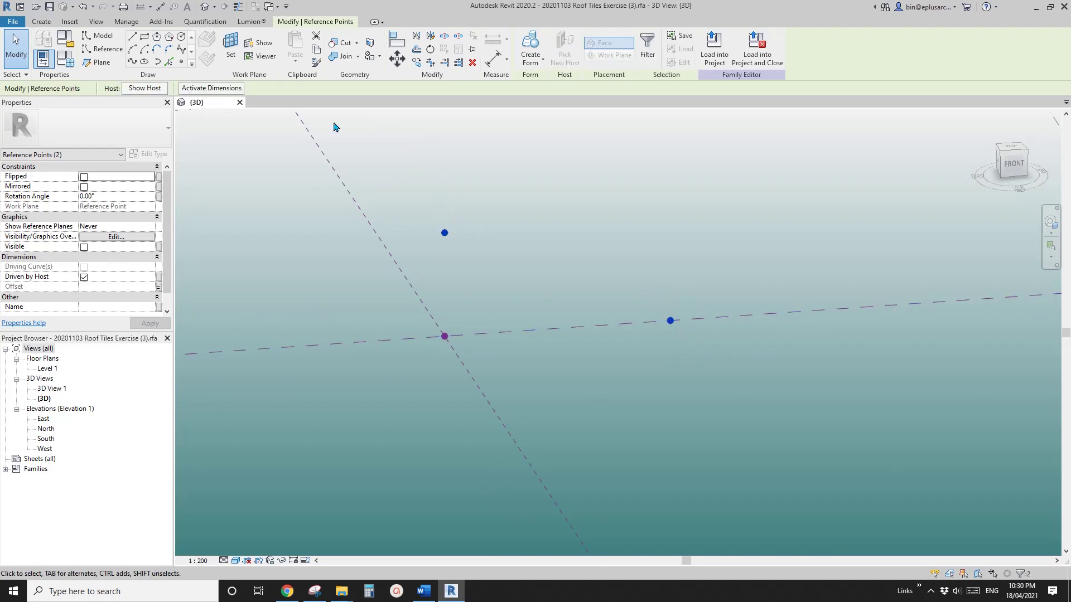
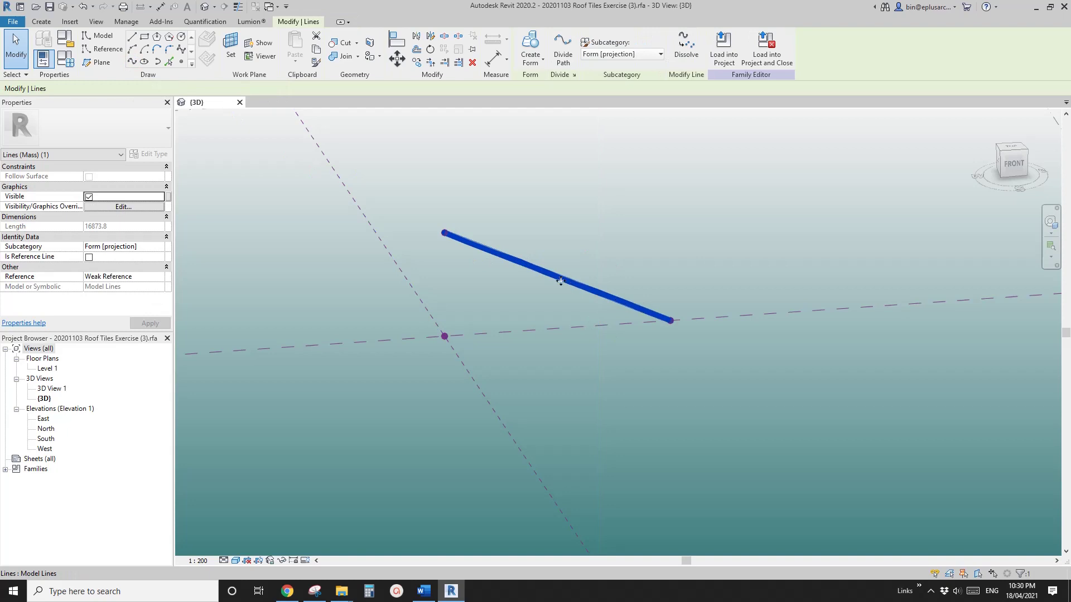
click(89, 257)
middle_drag(546, 200, 496, 233)
click(497, 201)
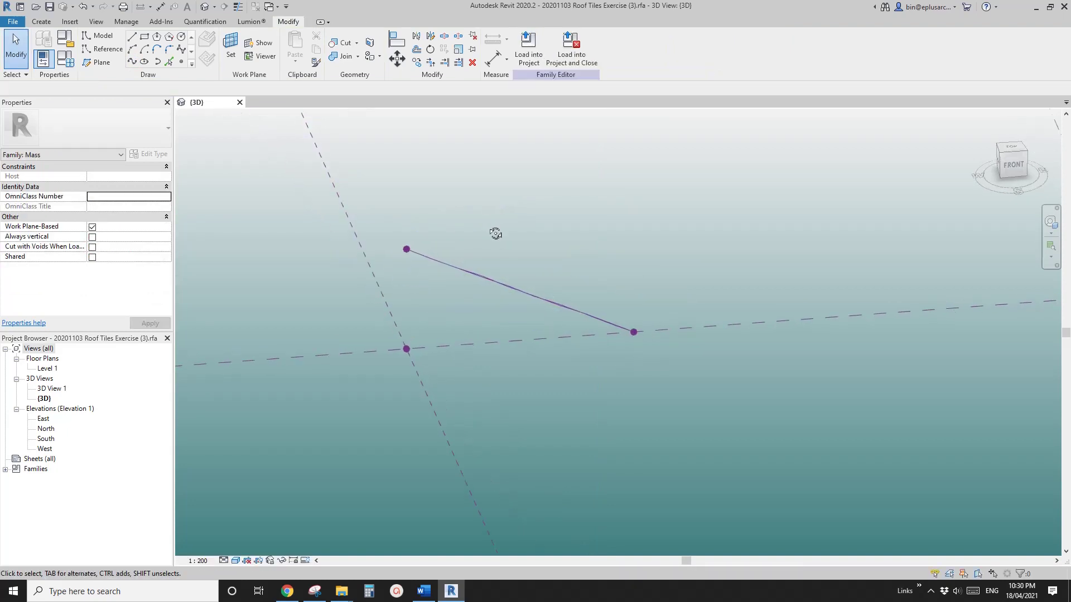
- Disable sketchy lines and set the 3D view's background to None in the graphic display options
shift+middle_drag(429, 246, 513, 282)
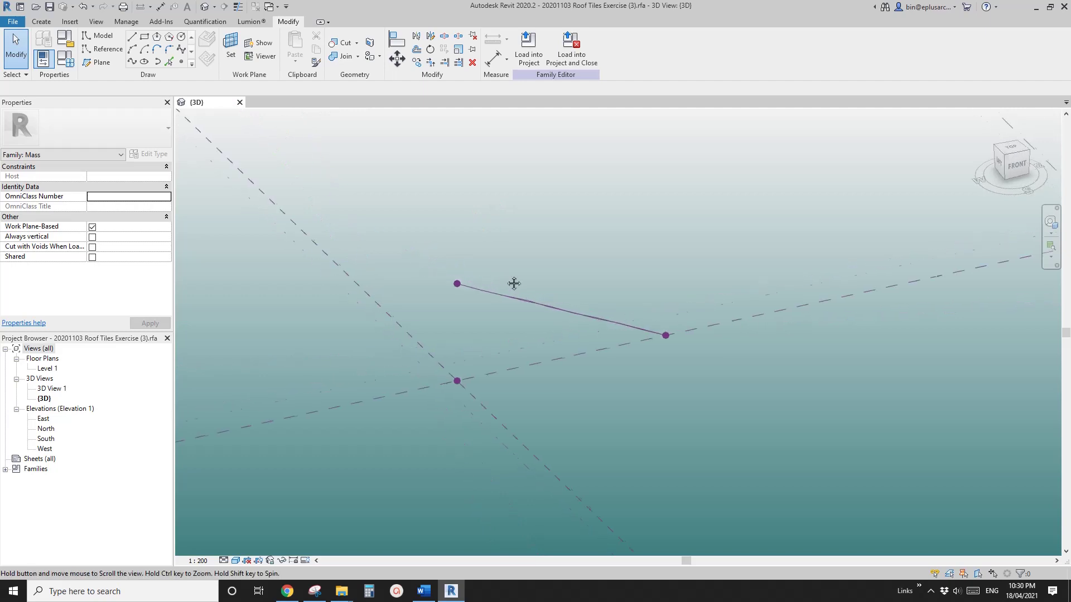
click(235, 561)
click(258, 476)
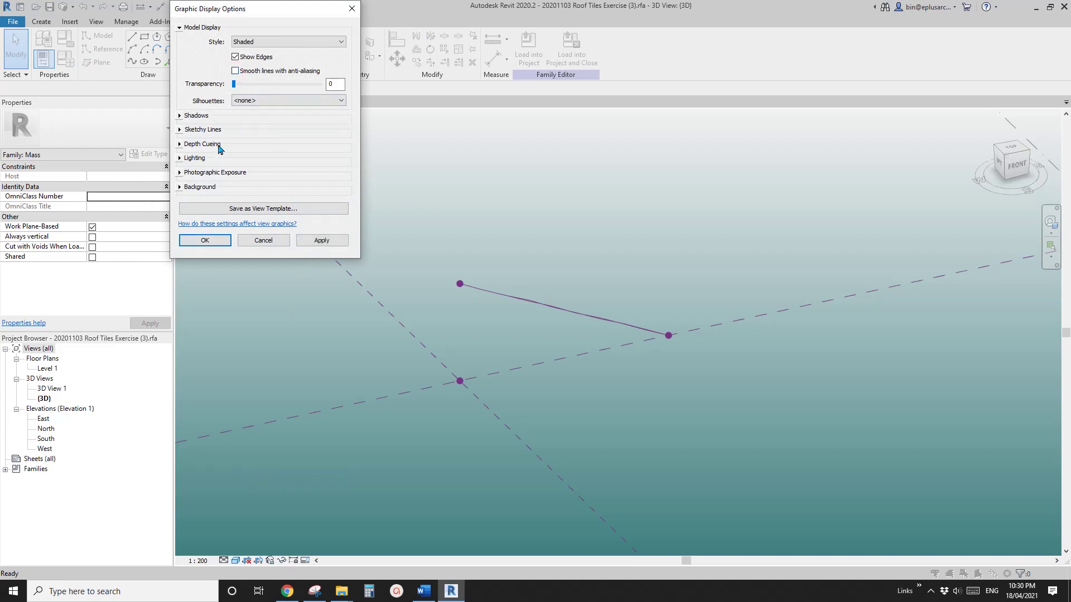
click(189, 129)
click(235, 143)
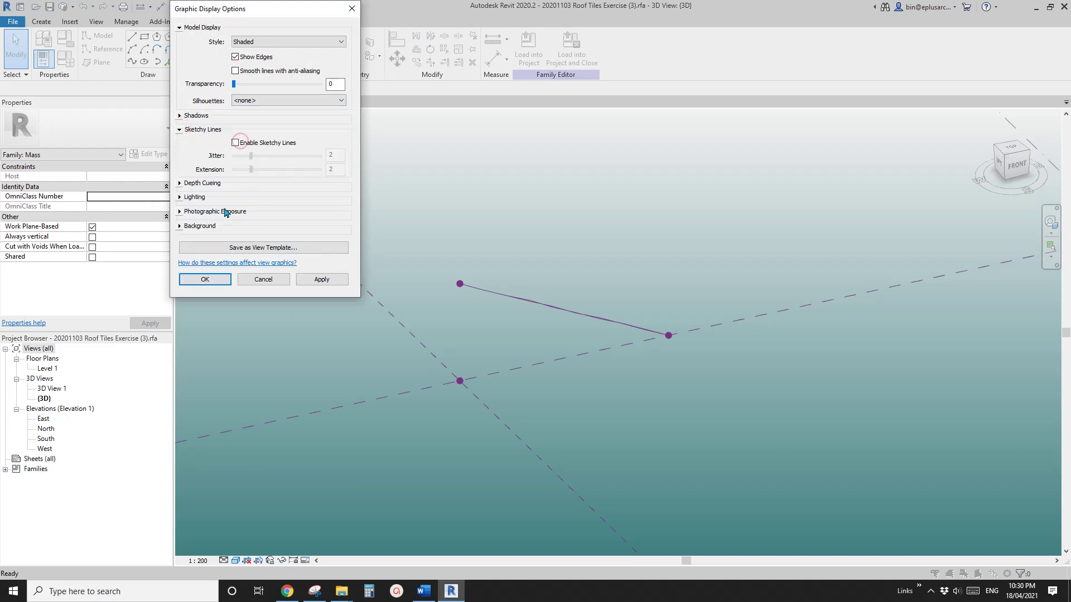
click(179, 225)
click(245, 242)
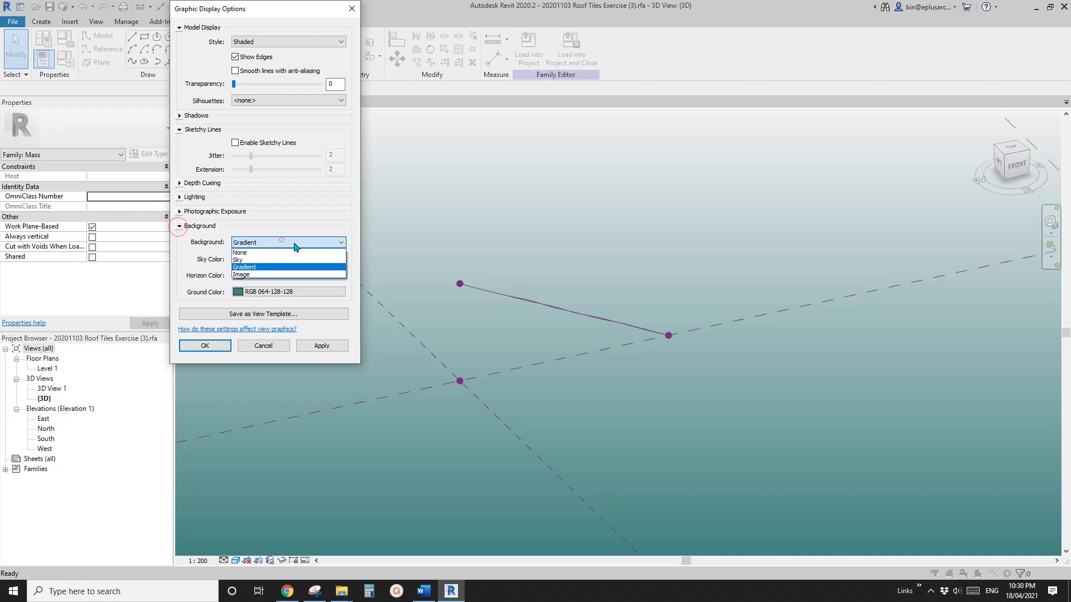
click(245, 249)
click(206, 346)
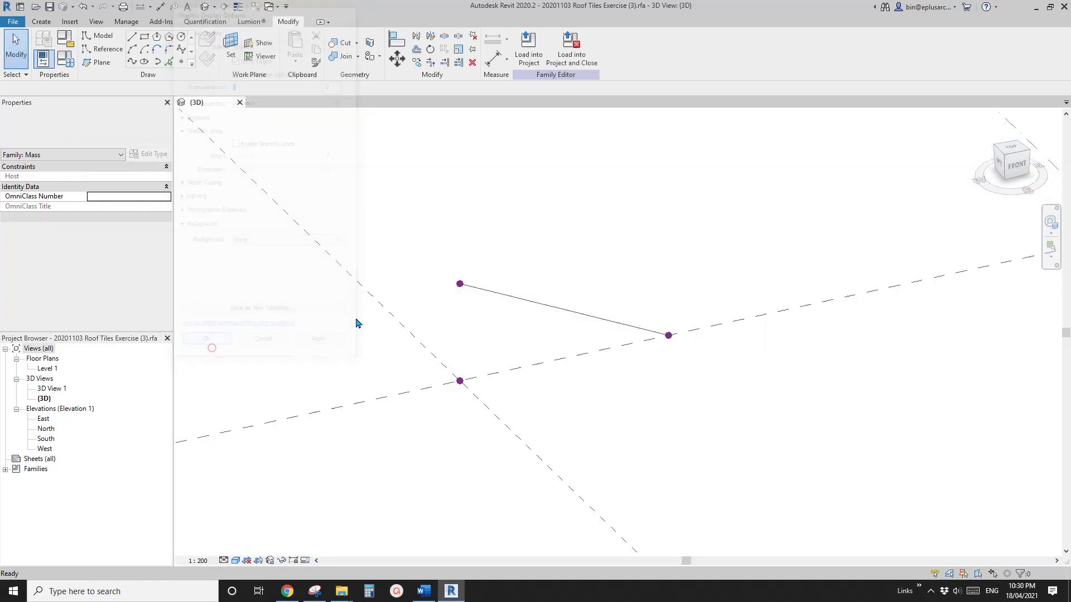
- Place a reference point at the midpoint of the sloping reference line
shift+middle_drag(615, 262, 660, 275)
scroll(635, 310, up, 2)
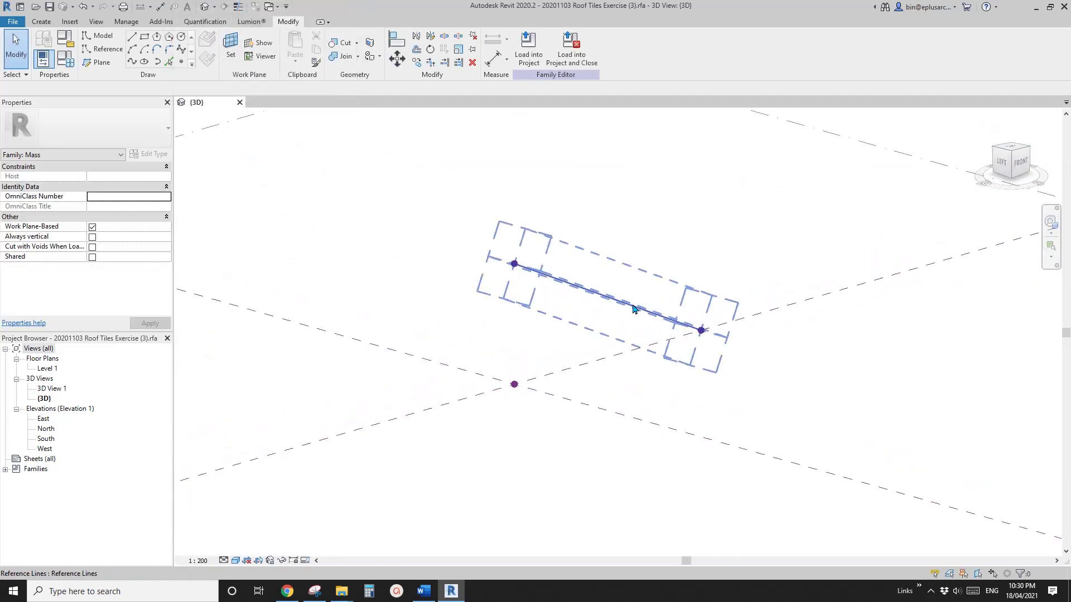
shift+middle_drag(634, 329, 585, 346)
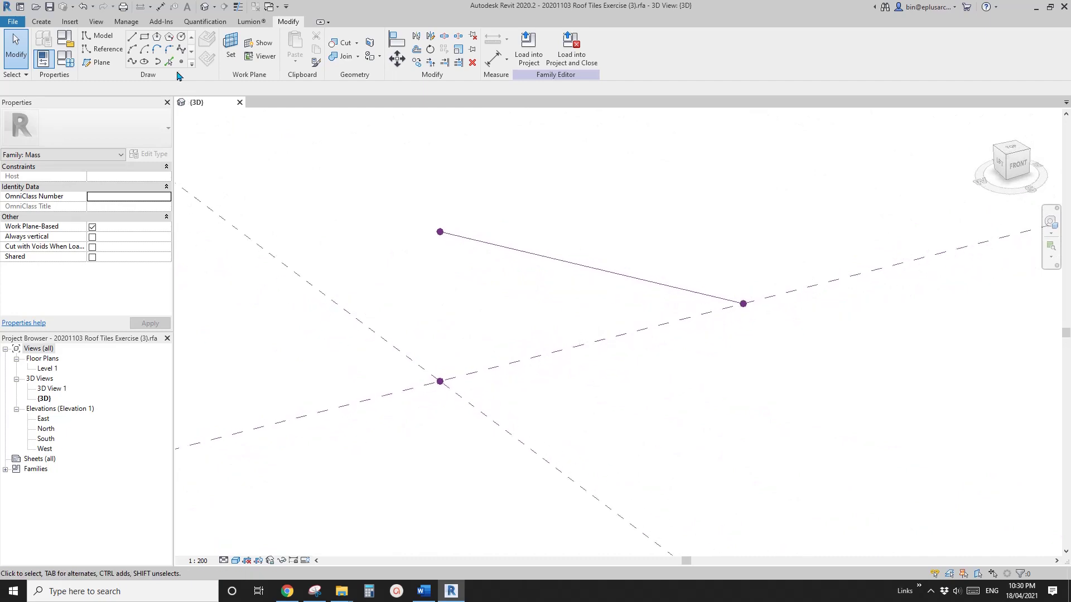
click(182, 62)
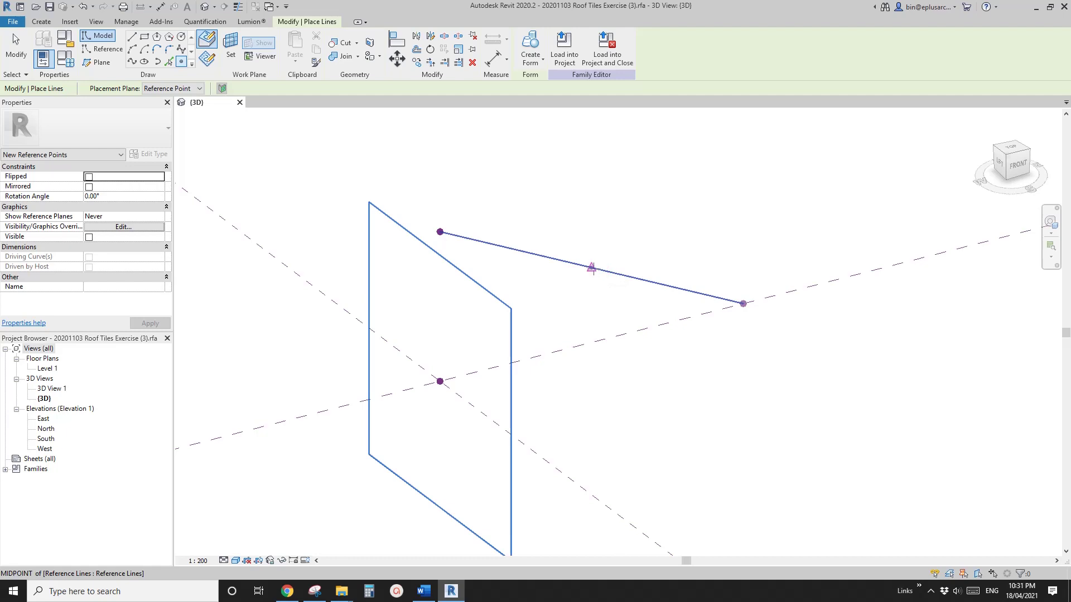
click(592, 268)
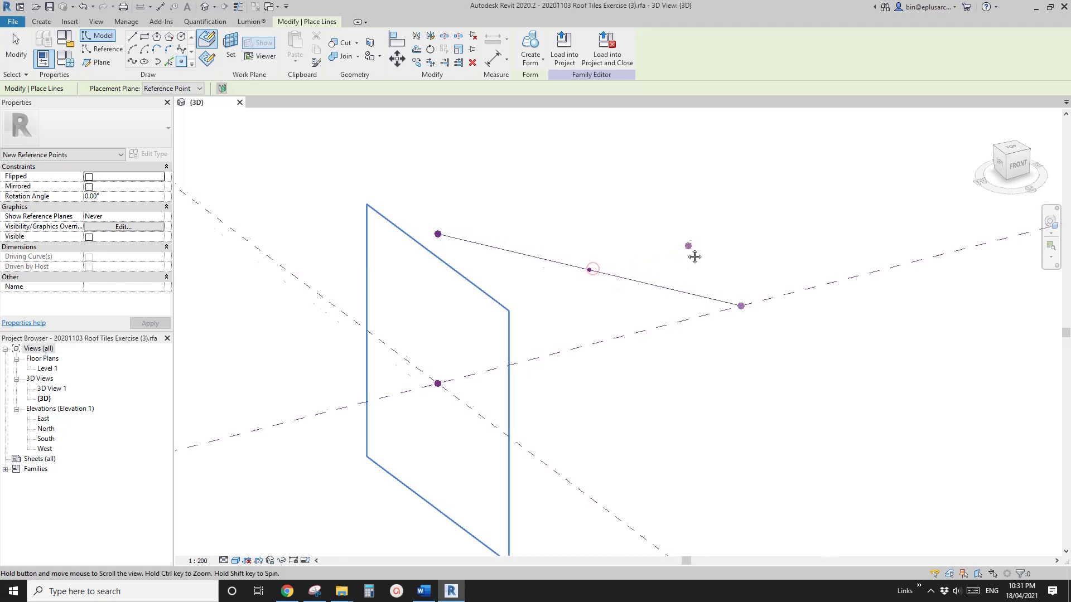
- Make the reference point at the midpoint of the sloping reference line a driving point
key(Escape)
key(Escape)
shift+middle_drag(691, 251, 627, 301)
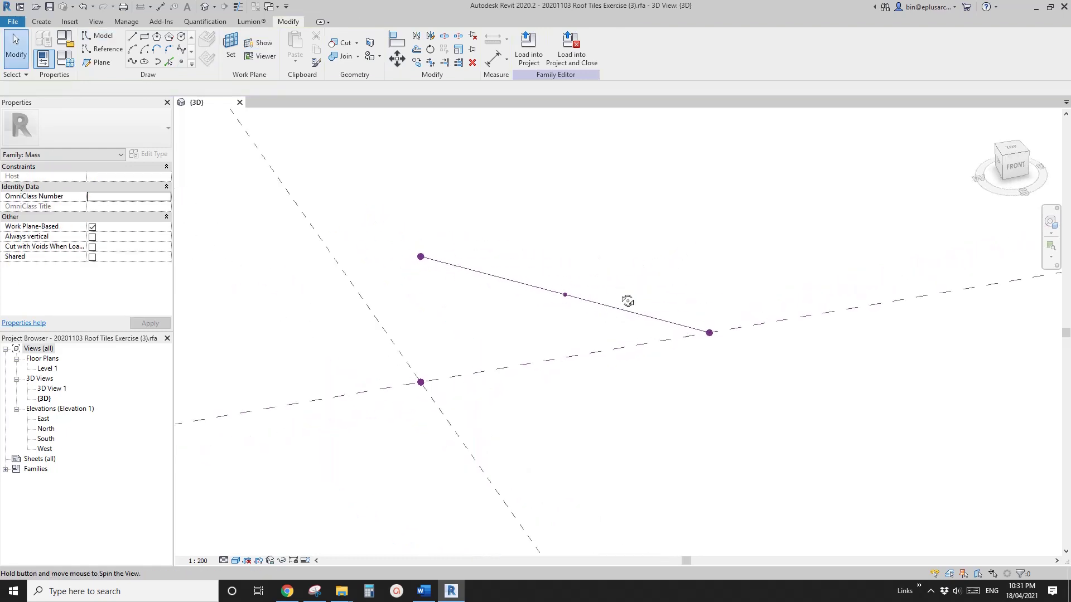
click(565, 295)
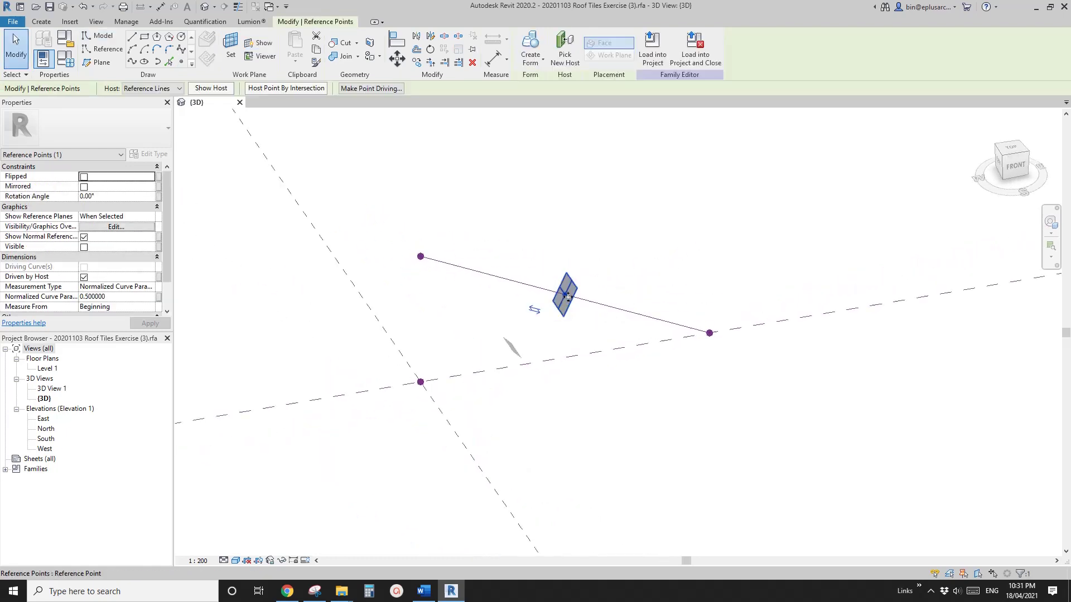
click(378, 89)
click(586, 203)
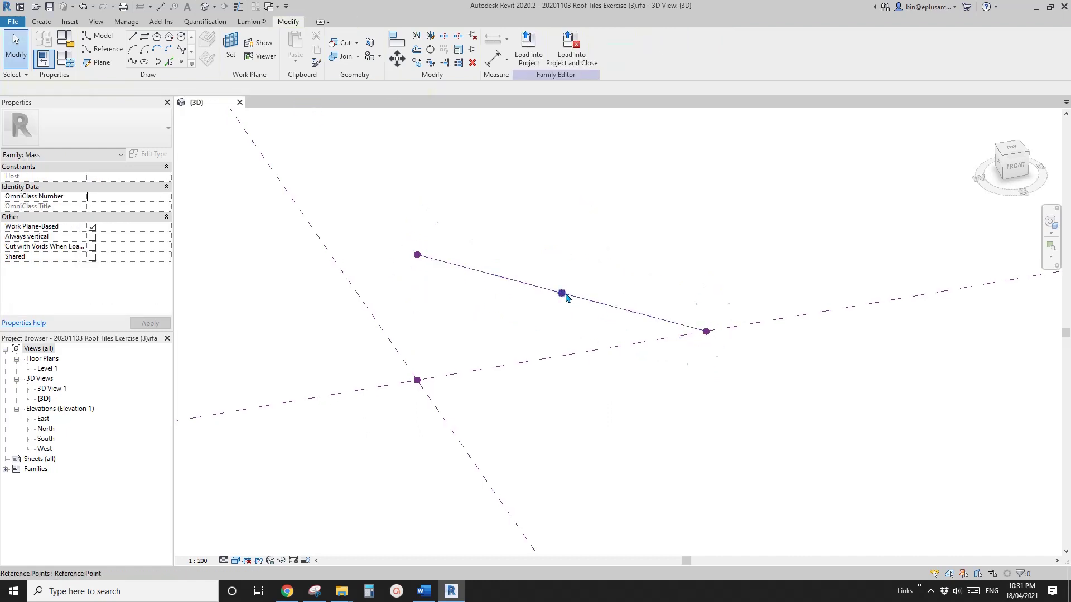
- Move the driving midpoint downward, perpendicular to the sloping line, to bend the line into a concave roof profile
click(562, 294)
shift+middle_drag(604, 308, 563, 304)
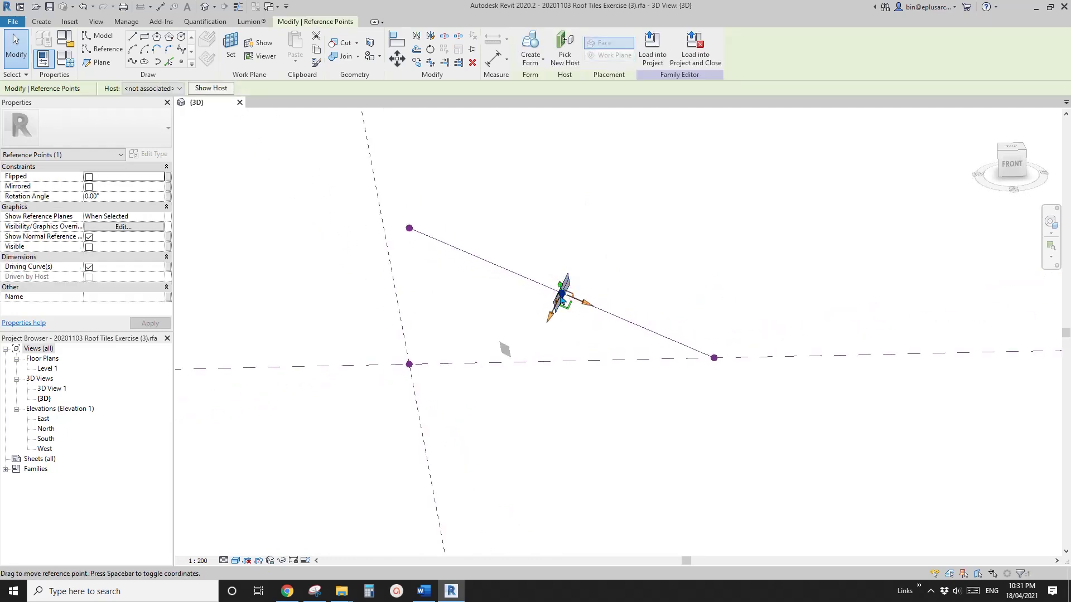
scroll(569, 308, up, 2)
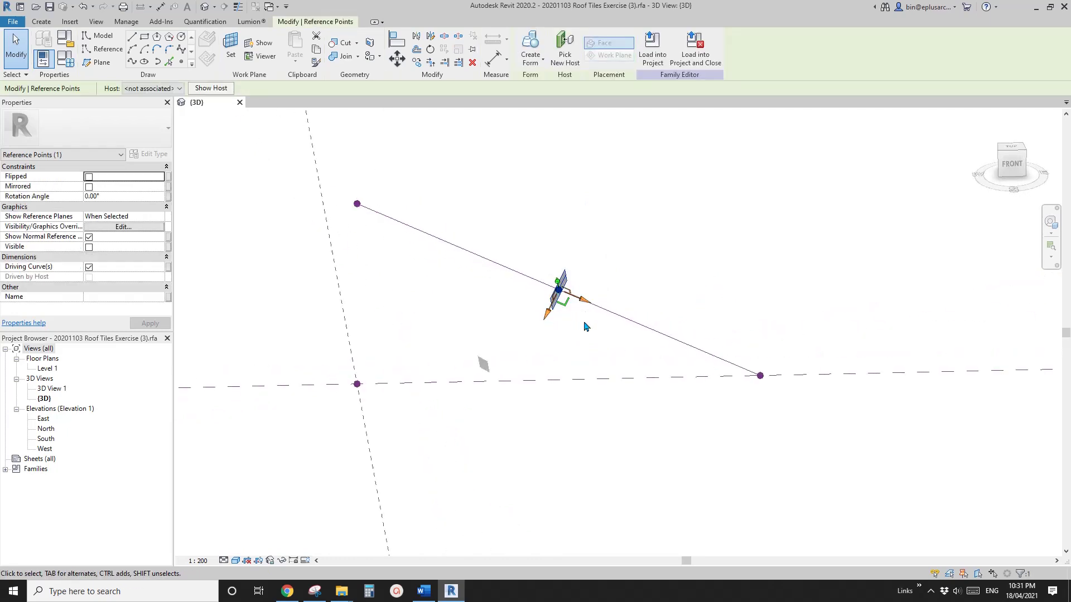
shift+middle_drag(585, 326, 560, 328)
drag(550, 318, 529, 358)
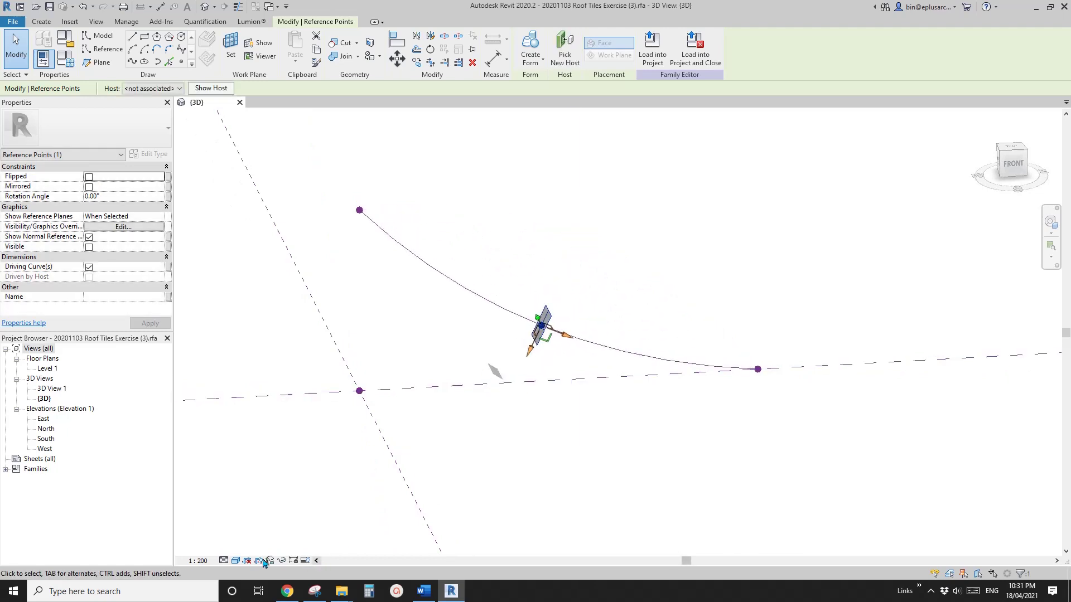
- Review the line smoothing and shadow settings in the 3D view's graphic display options
click(235, 561)
click(272, 477)
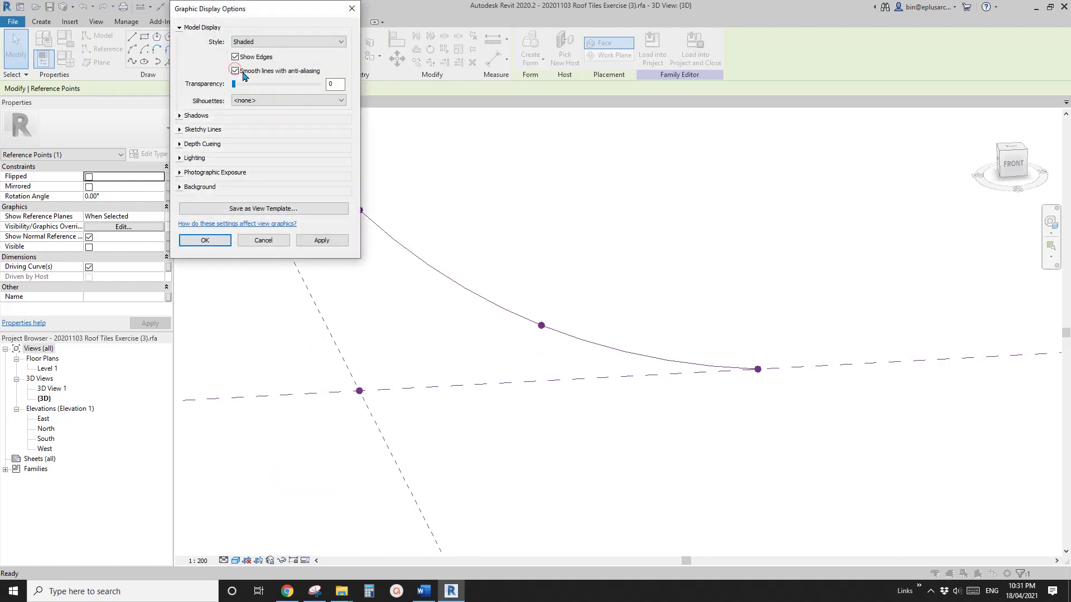
click(180, 116)
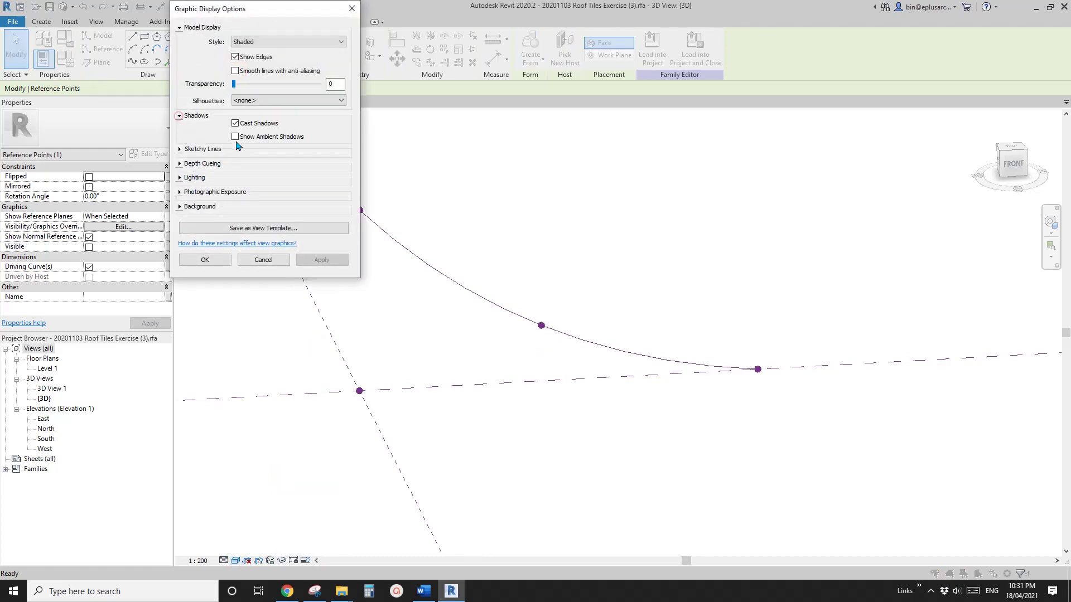
click(218, 258)
click(614, 237)
middle_drag(661, 218, 624, 234)
shift+middle_drag(602, 270, 595, 277)
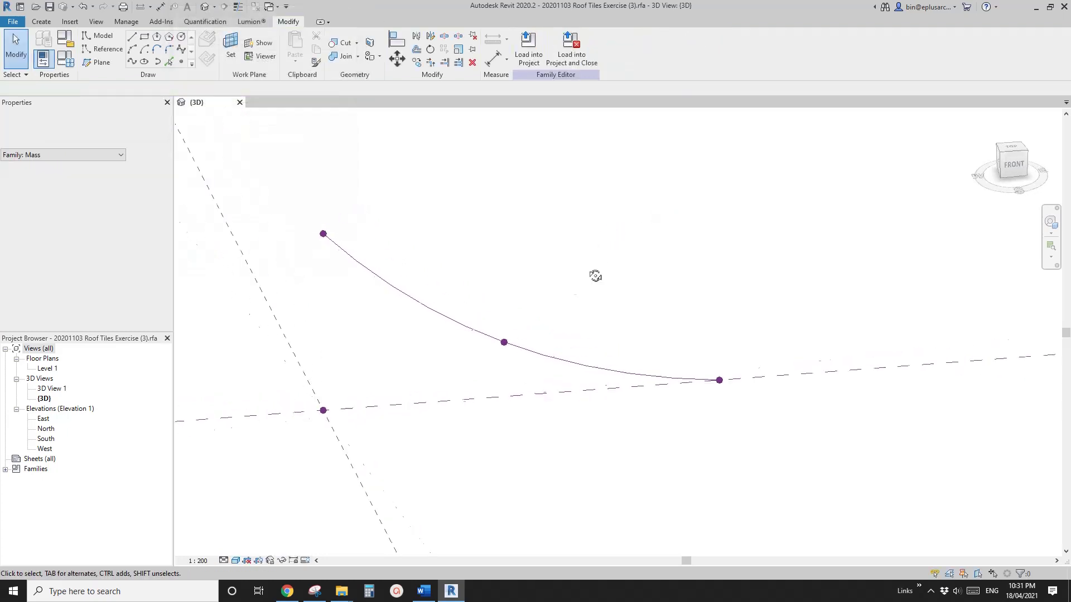
- Toggle the midpoint's coordinate axes to horizontal and vertical, and reposition the point to refine the curve's sag
drag(478, 301, 522, 328)
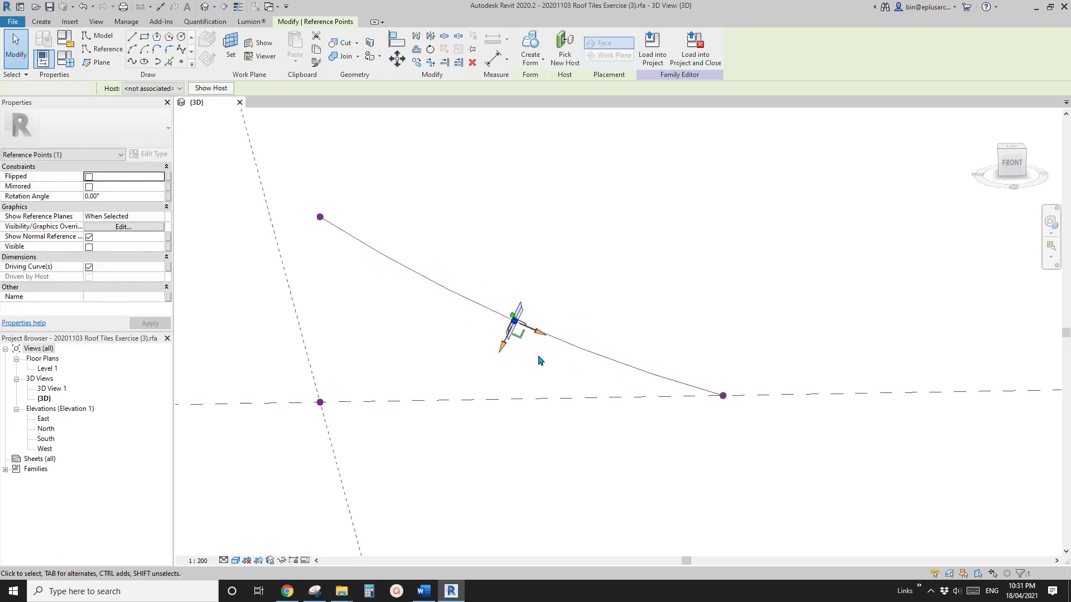
drag(487, 287, 538, 354)
key(space)
shift+middle_drag(551, 312, 519, 366)
drag(514, 345, 497, 323)
drag(578, 296, 484, 284)
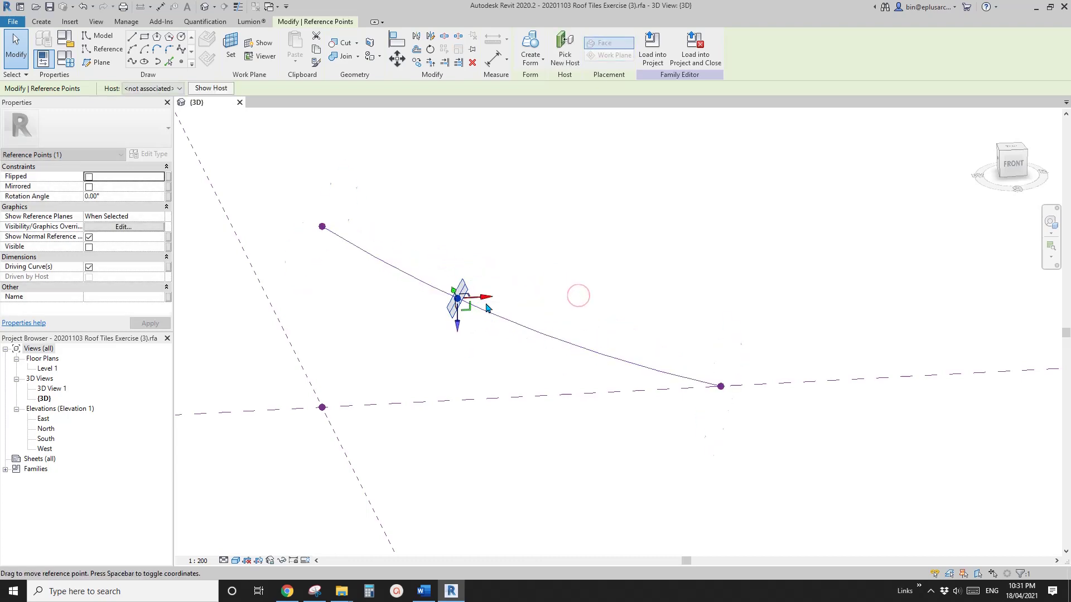
drag(457, 329, 459, 344)
drag(486, 309, 508, 356)
scroll(553, 347, down, 1)
shift+middle_drag(565, 351, 480, 322)
click(533, 361)
- Connect the apex point and the base point directly below it with a vertical line
click(491, 255)
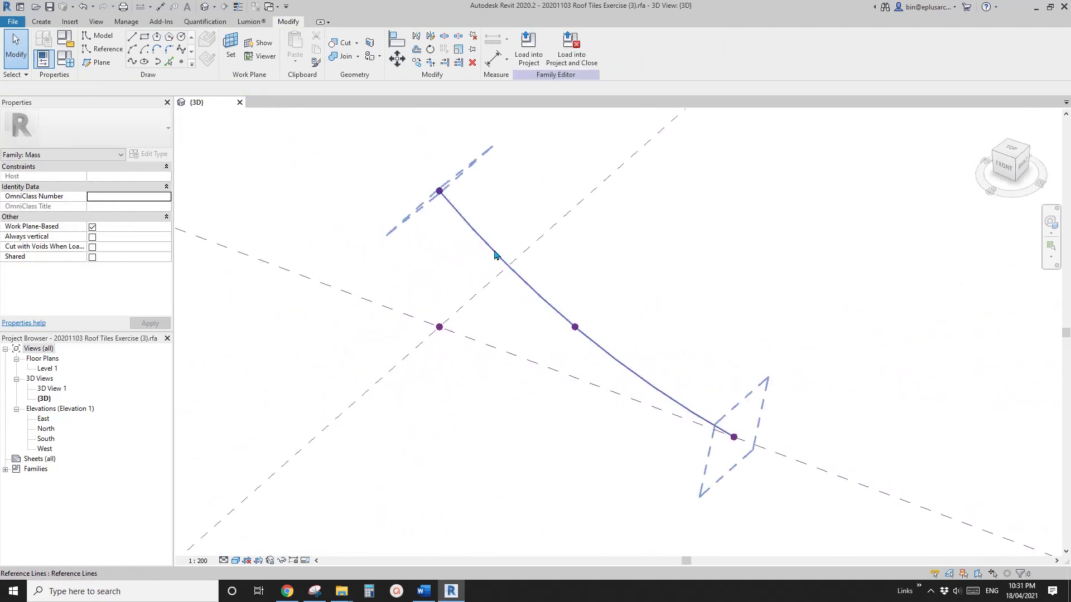
click(469, 287)
shift+middle_drag(468, 287, 517, 337)
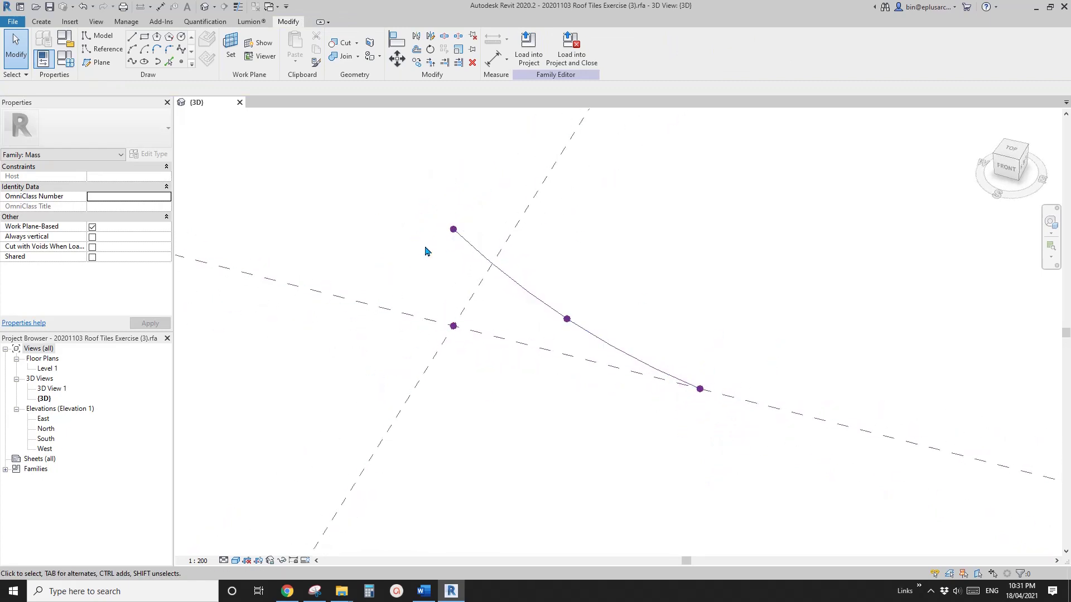
mouse_move(437, 269)
middle_down()
mouse_move(449, 296)
mouse_move(440, 273)
middle_up()
click(183, 63)
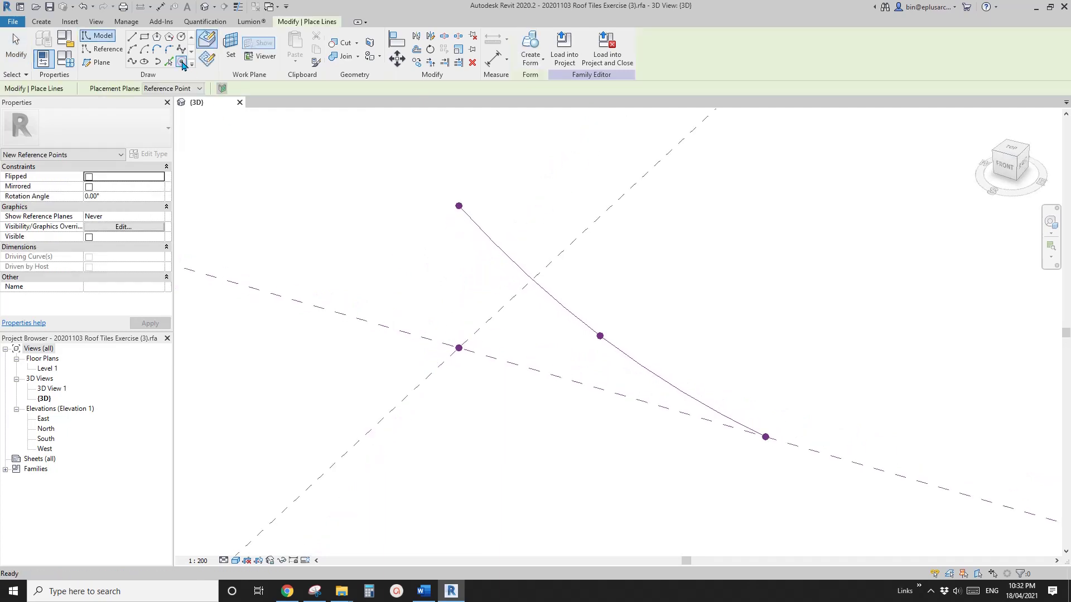
click(229, 50)
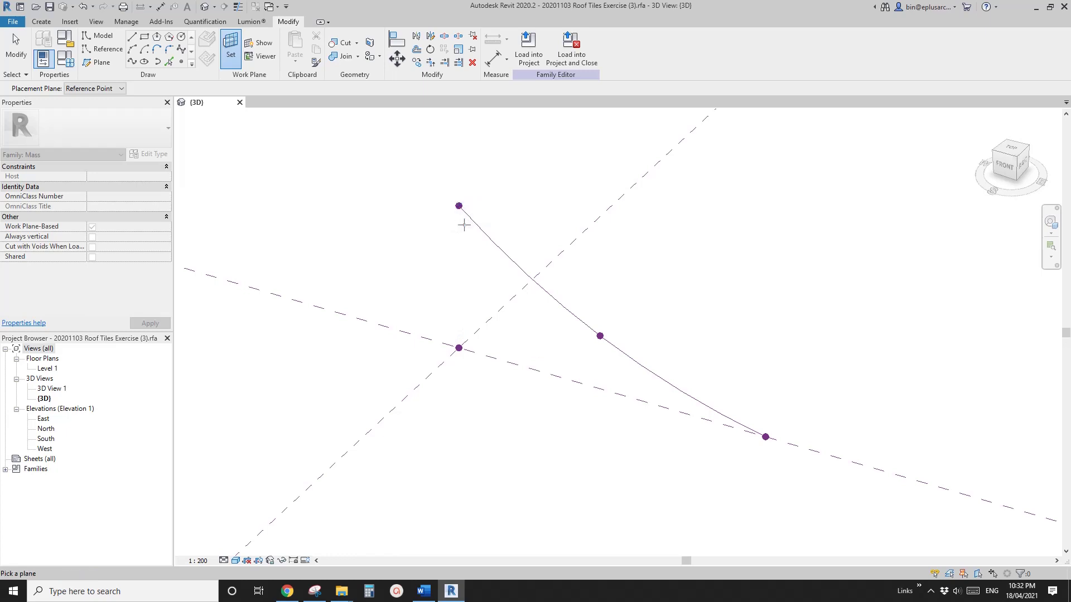
drag(416, 177, 504, 399)
click(132, 61)
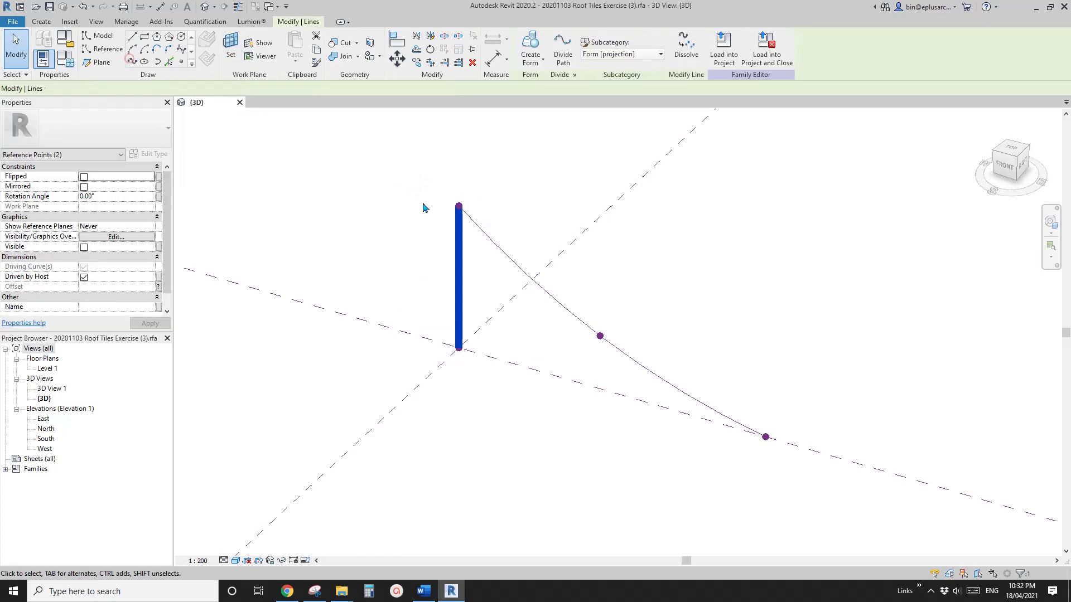
- Turn the vertical line between the apex and base points into a reference line
click(423, 208)
key(Tab)
key(Tab)
click(459, 266)
click(459, 271)
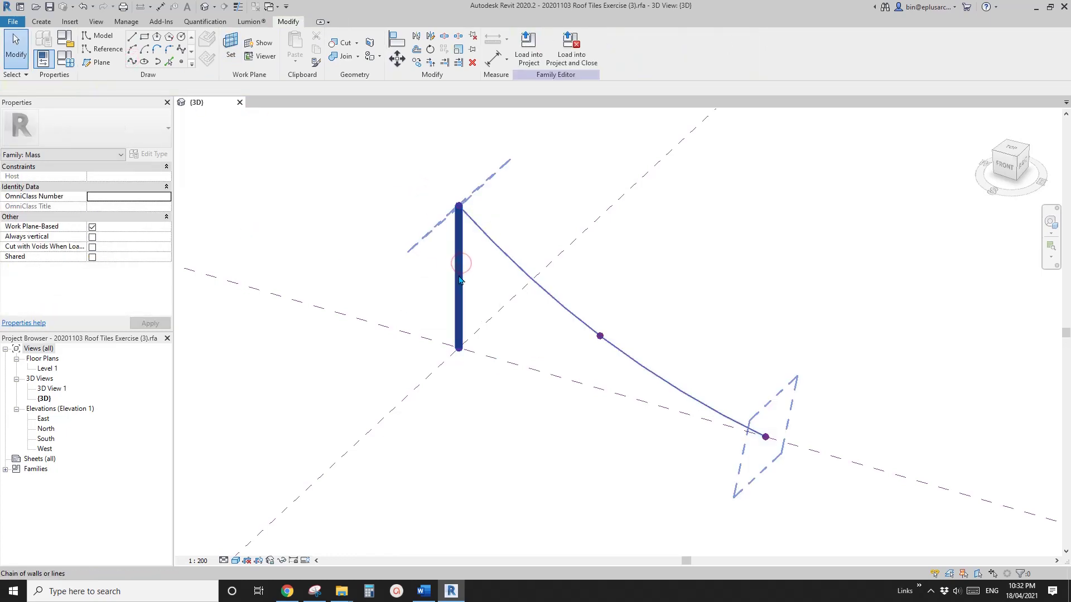
click(89, 258)
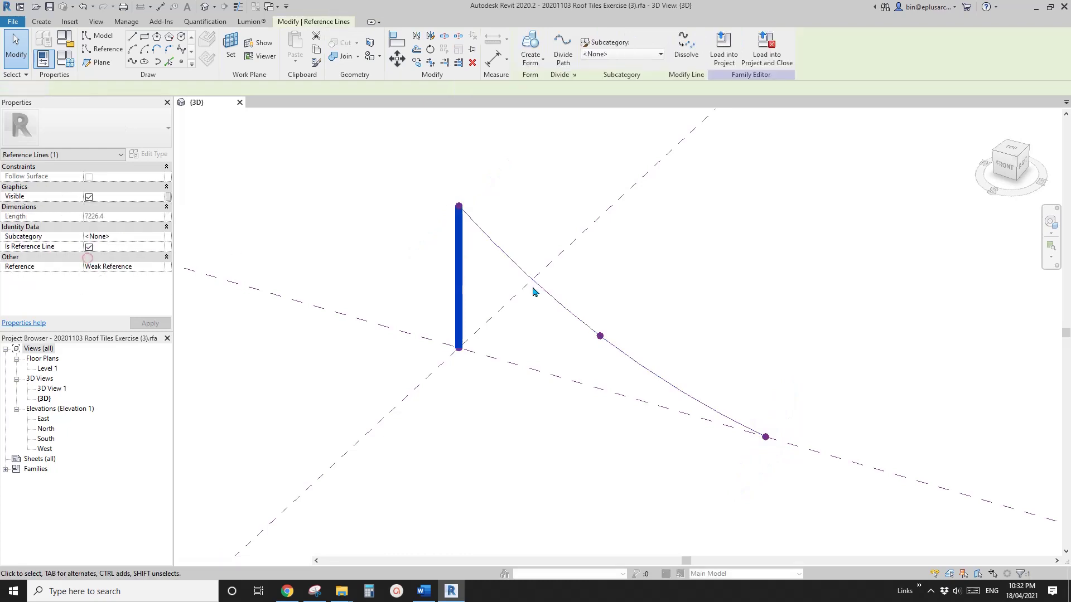
- Try creating a form from the vertical line and the curve, and undo both the form and the vertical line
click(533, 293)
drag(502, 239, 445, 260)
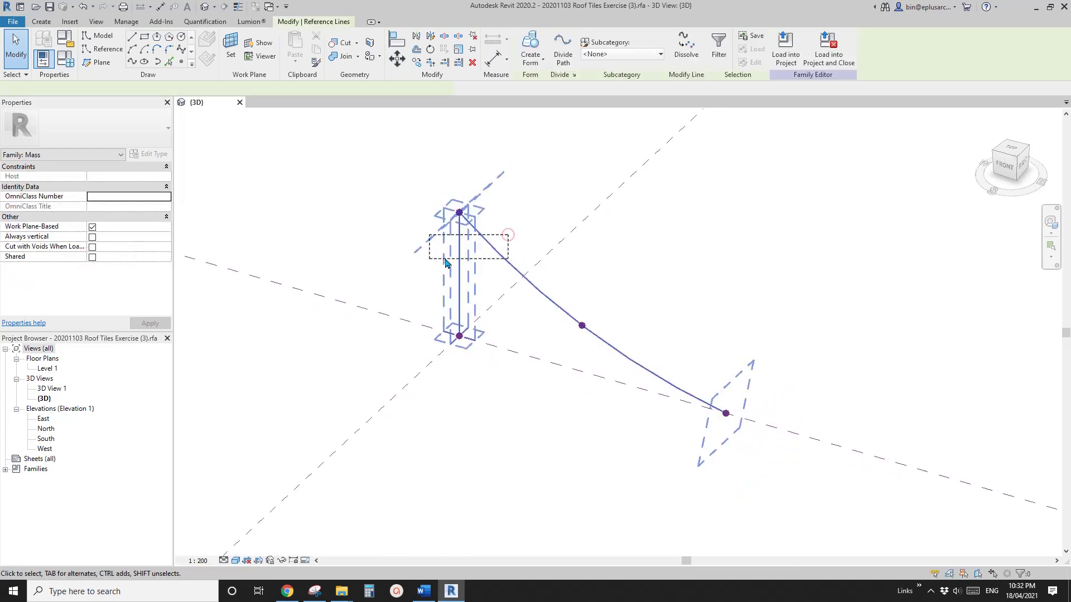
click(530, 43)
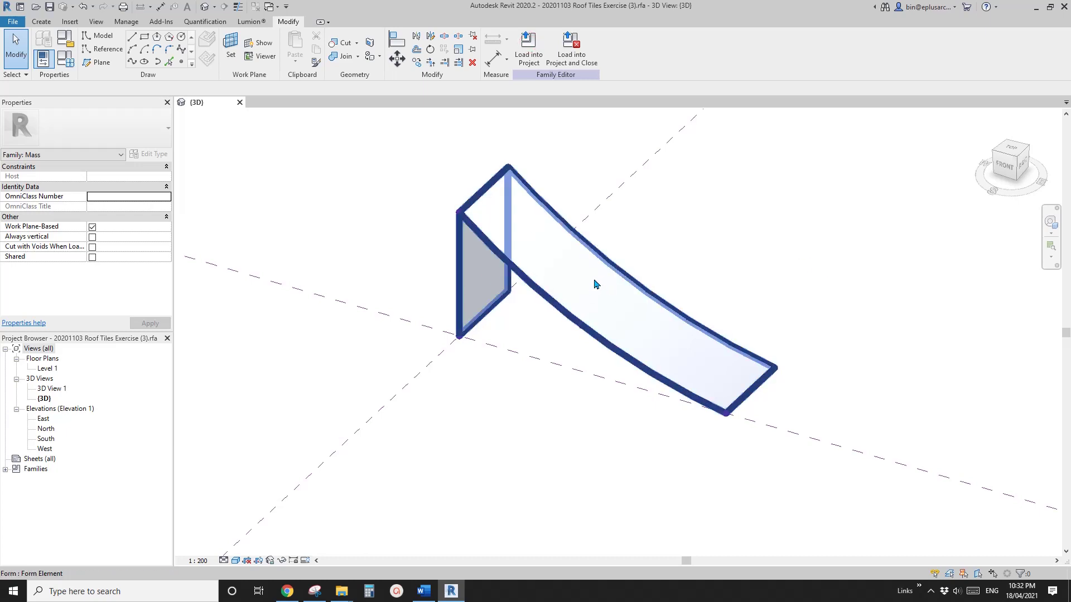
key(ctrl+z)
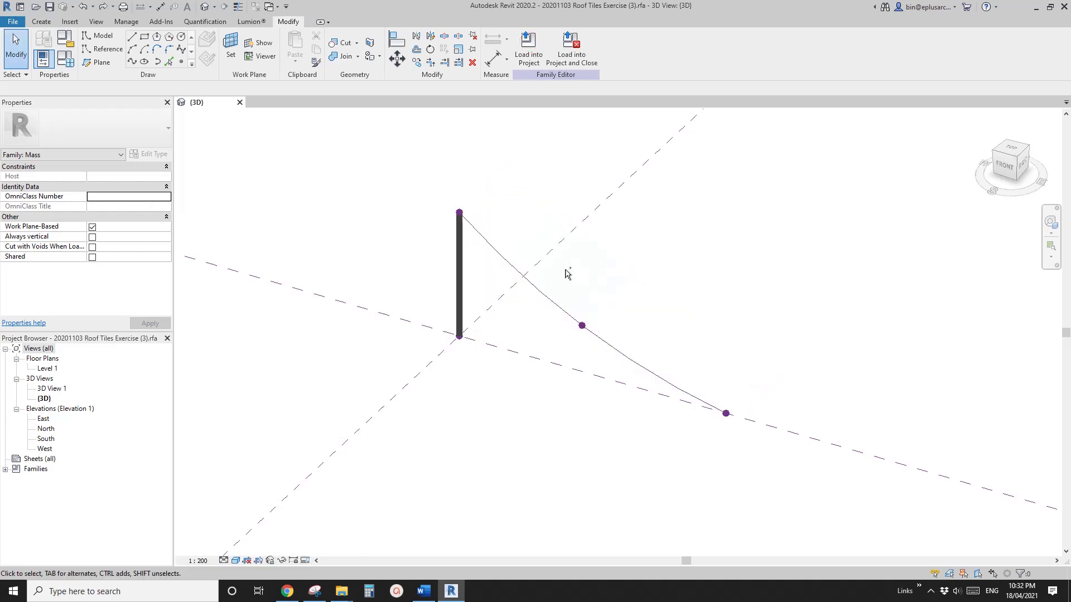
key(ctrl+z)
- Set the base point's horizontal plane as the work plane and place a new reference point on the base point
middle_drag(429, 281, 406, 281)
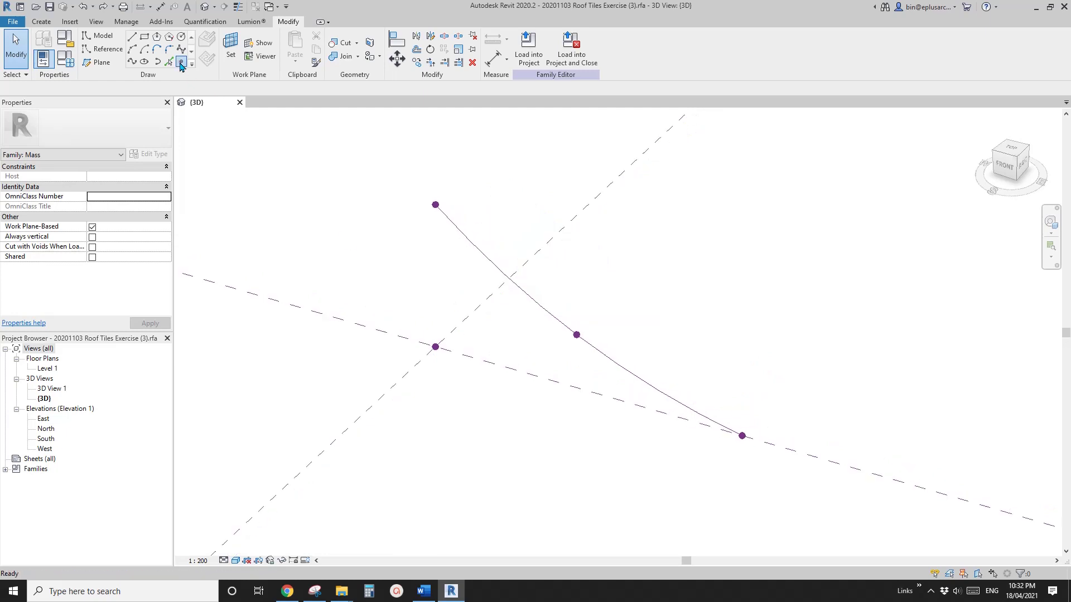
click(181, 64)
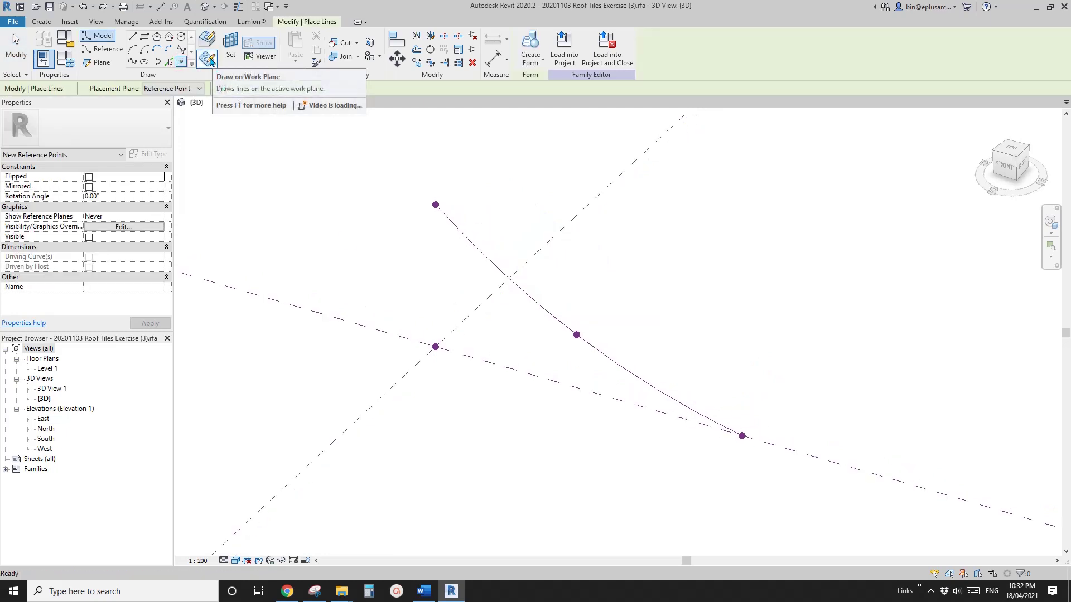
key(Escape)
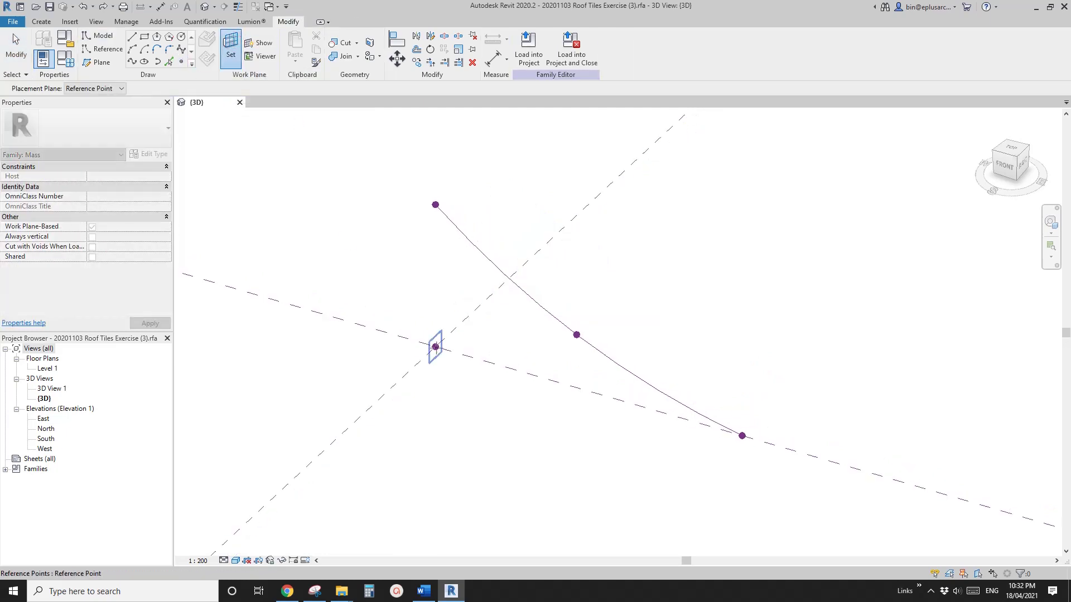
click(435, 347)
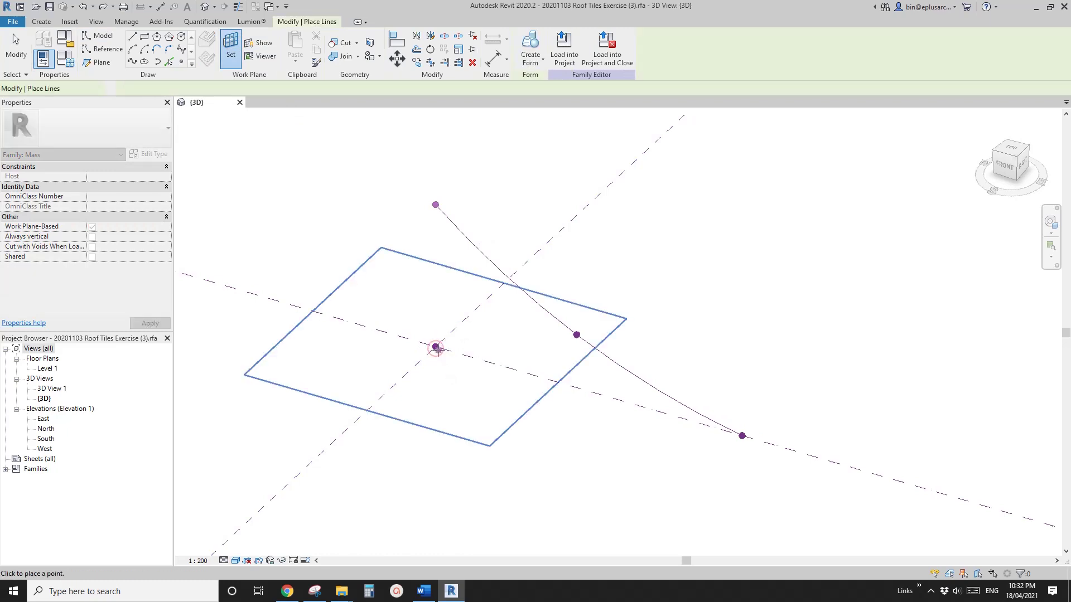
key(Return)
click(435, 347)
click(576, 332)
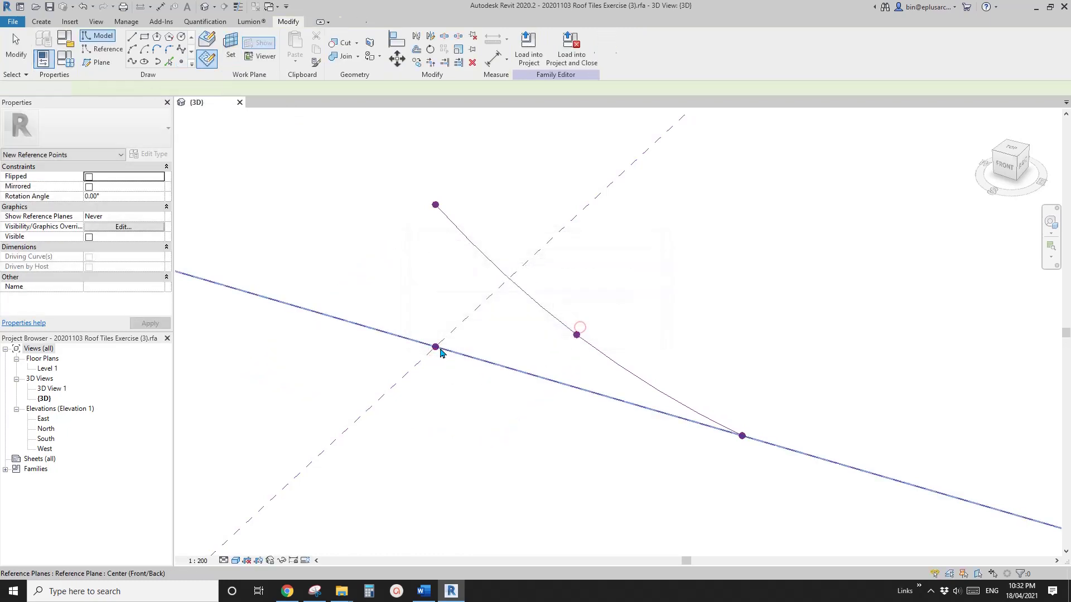
- Raise the new point hosted on the base point and set its offset to 100
key(Escape)
click(435, 347)
drag(437, 330, 438, 311)
click(116, 288)
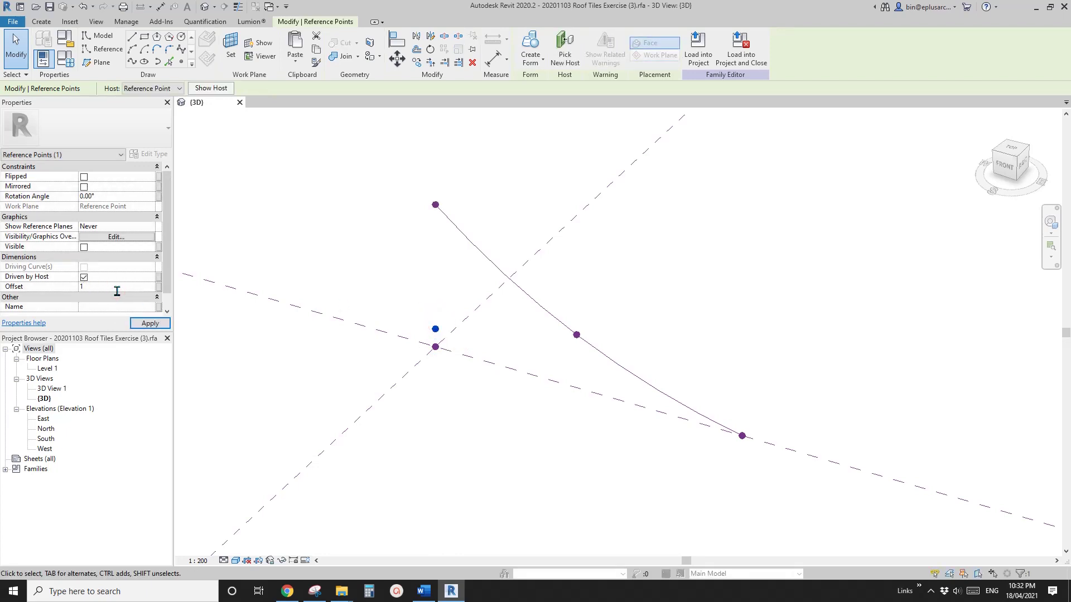
text(100)
key(Return)
click(454, 365)
- Connect the base point and the point 100 above it with a line and make it a reference line
scroll(450, 351, up, 3)
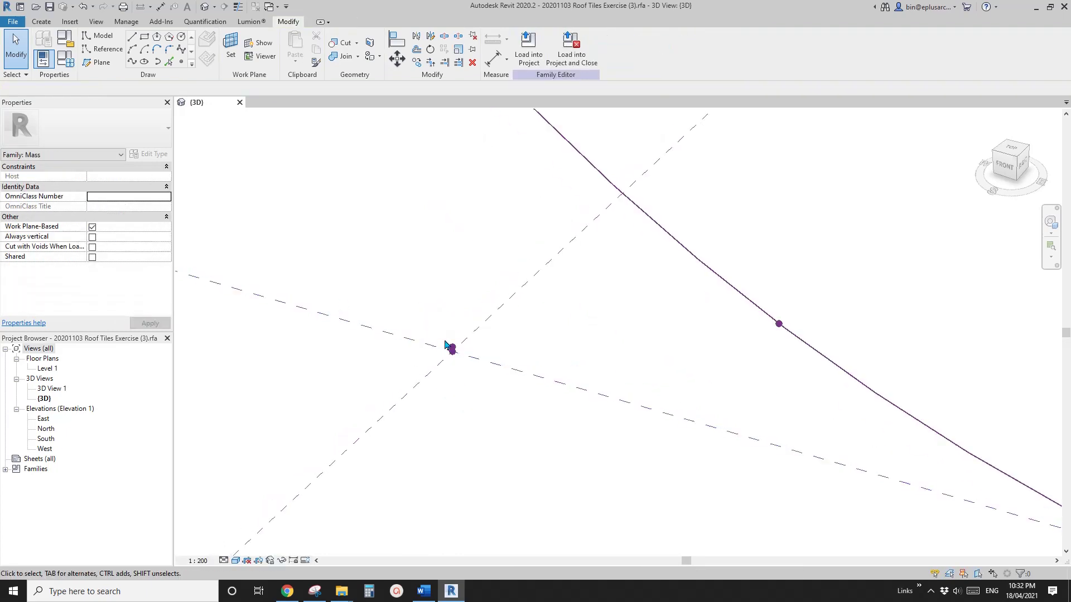
drag(466, 359, 472, 383)
click(133, 61)
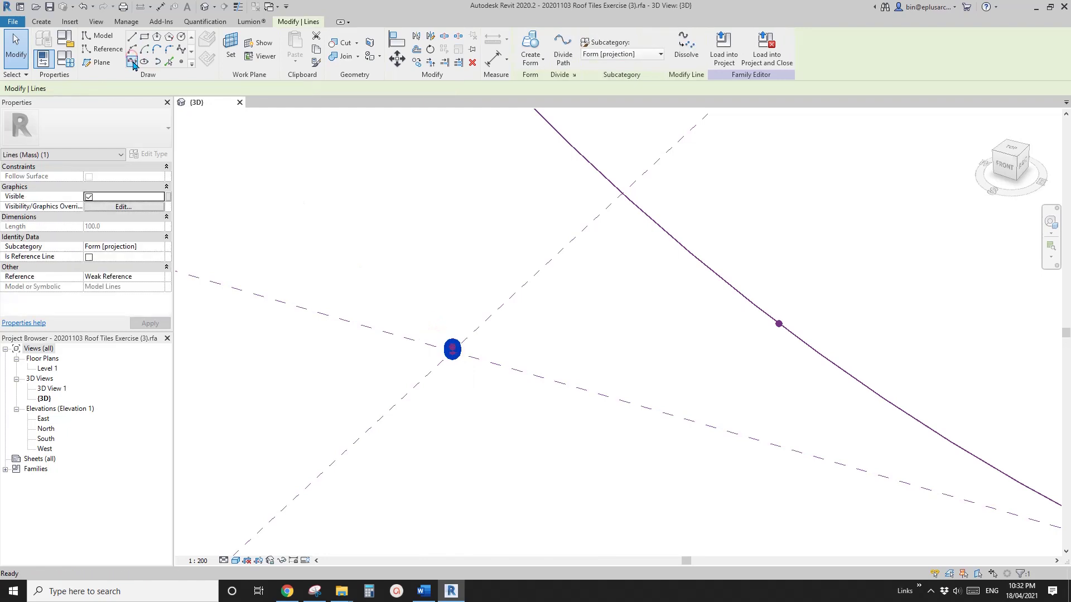
click(88, 256)
- Try creating a form from the short vertical reference line and the curved reference line, and undo the attempt
scroll(504, 232, down, 2)
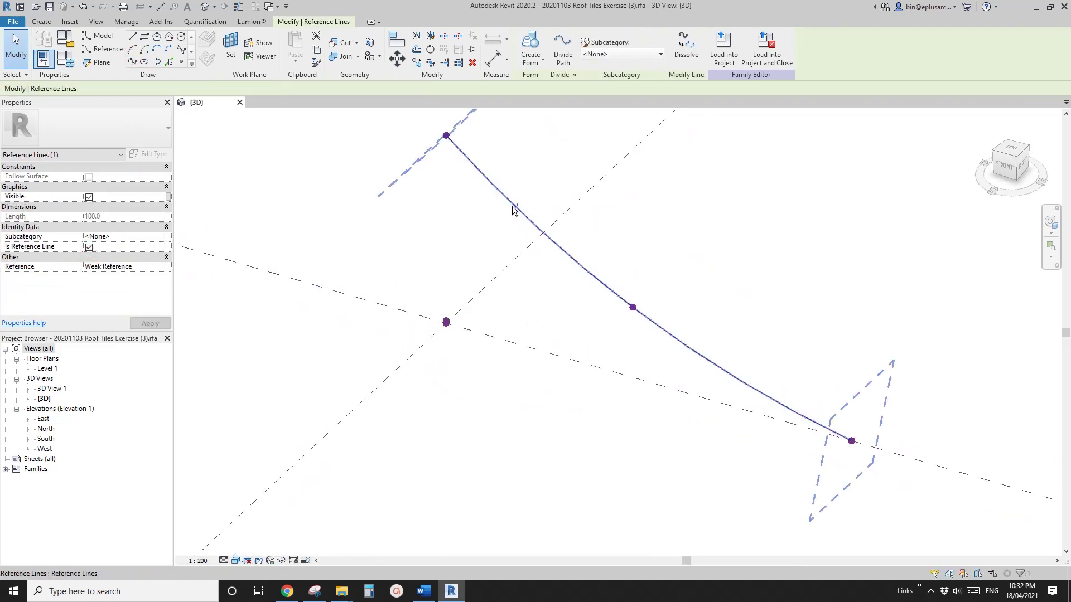
ctrl+click(512, 206)
middle_drag(596, 198, 593, 237)
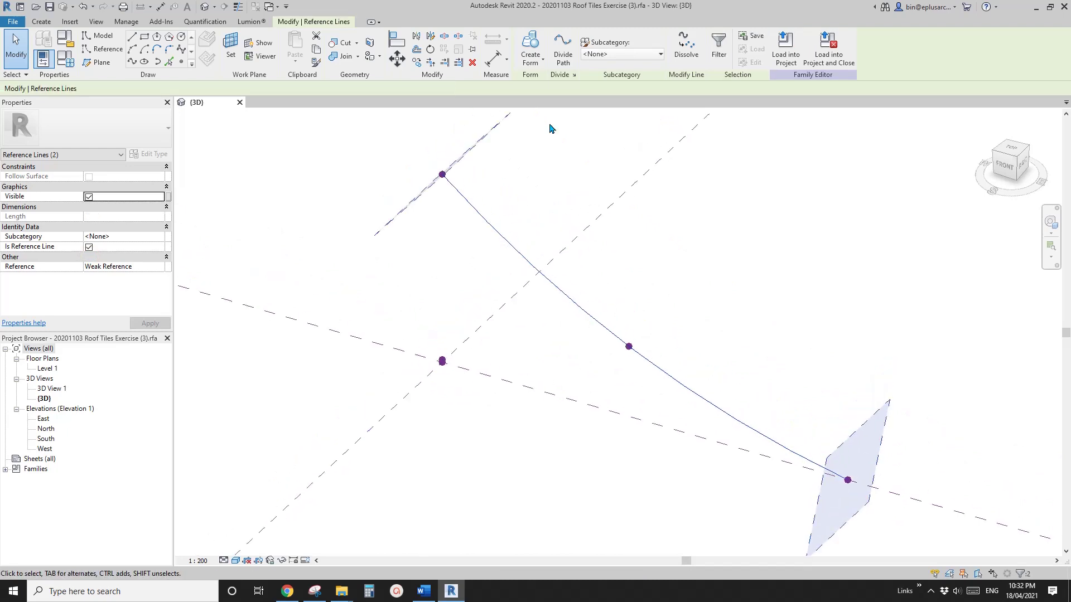
click(538, 46)
scroll(621, 348, down, 2)
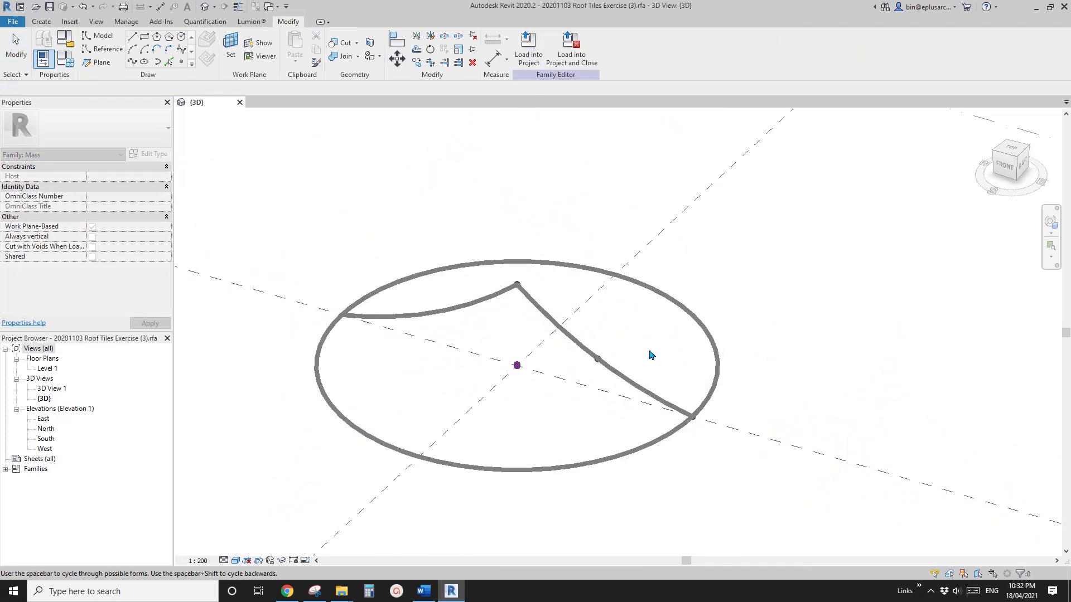
key(ctrl+z)
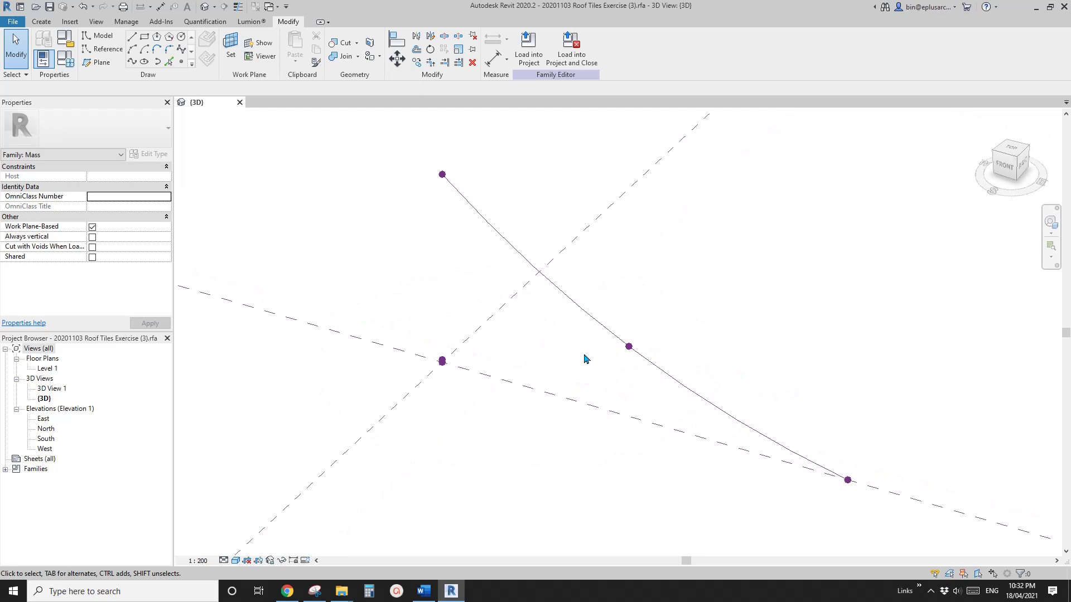
- Create a full revolved conical form from the short vertical reference line and the curved reference line
scroll(568, 347, down, 2)
scroll(488, 354, up, 2)
drag(469, 322, 516, 383)
ctrl+click(583, 259)
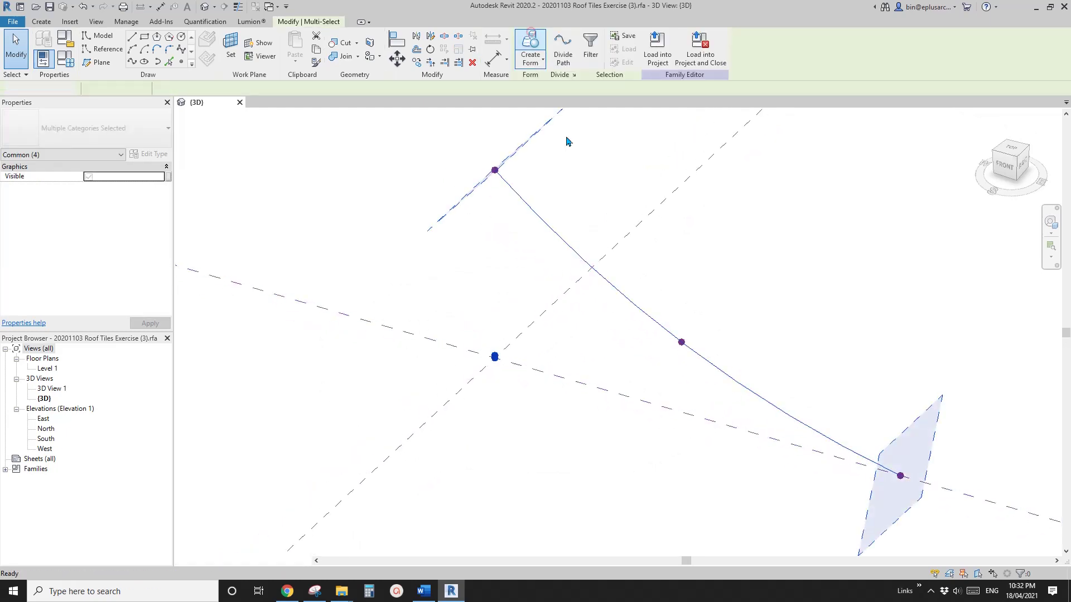
click(530, 48)
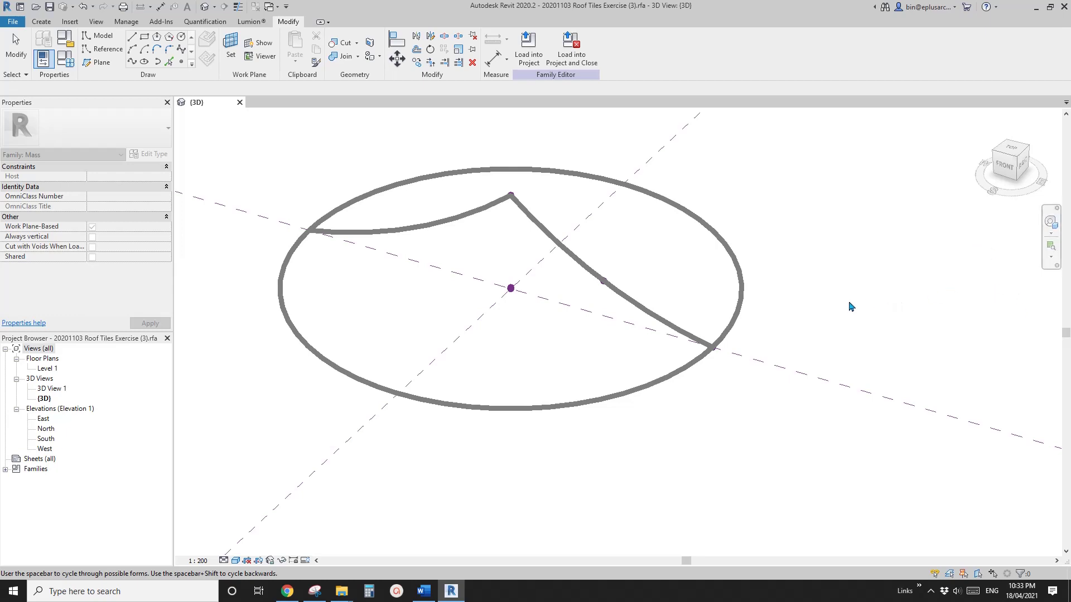
mouse_move(731, 300)
middle_down()
mouse_move(665, 321)
mouse_move(581, 310)
mouse_move(552, 363)
mouse_move(581, 357)
mouse_move(561, 370)
mouse_move(698, 206)
mouse_move(545, 380)
mouse_move(593, 375)
mouse_move(684, 227)
mouse_move(635, 308)
middle_up()
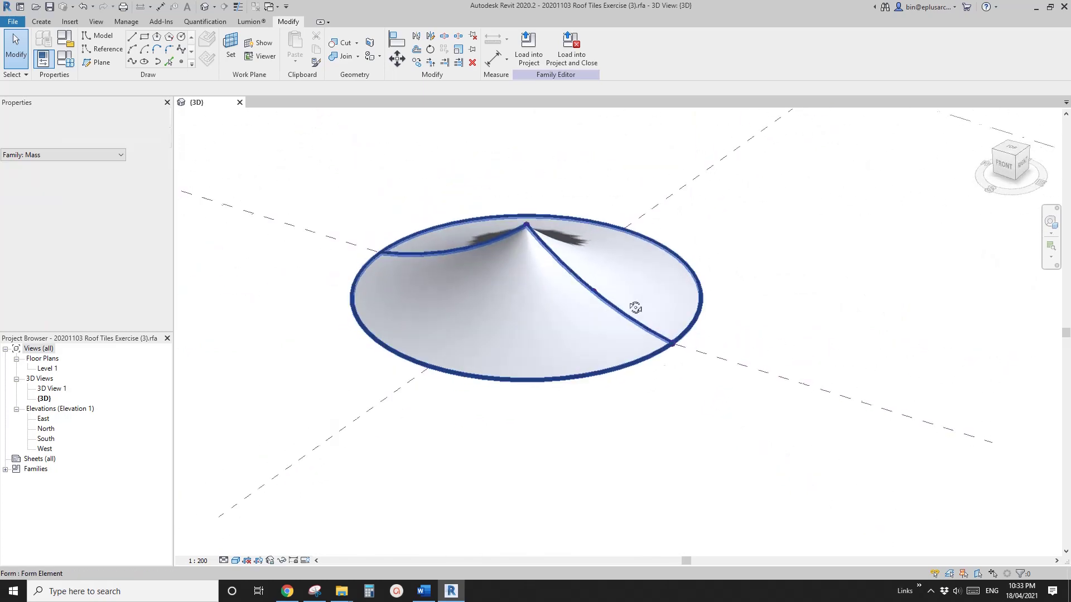
click(635, 308)
shift+middle_drag(556, 311, 638, 405)
scroll(628, 390, up, 1)
middle_drag(628, 389, 598, 399)
click(808, 449)
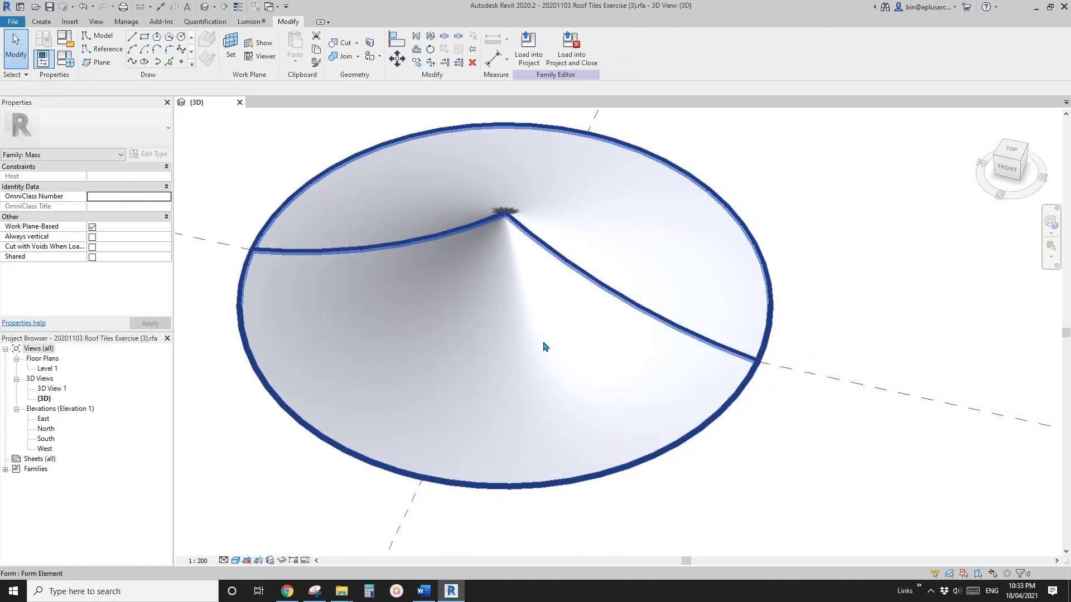
- Select the conical form and divide its surfaces with a UV grid
click(591, 351)
scroll(558, 304, down, 2)
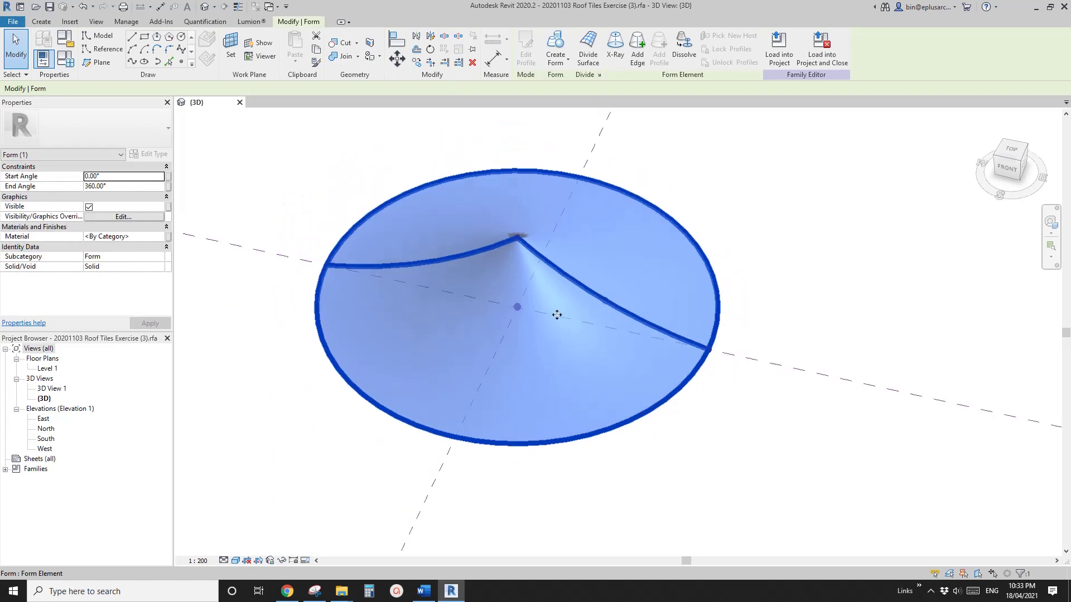
scroll(574, 326, up, 2)
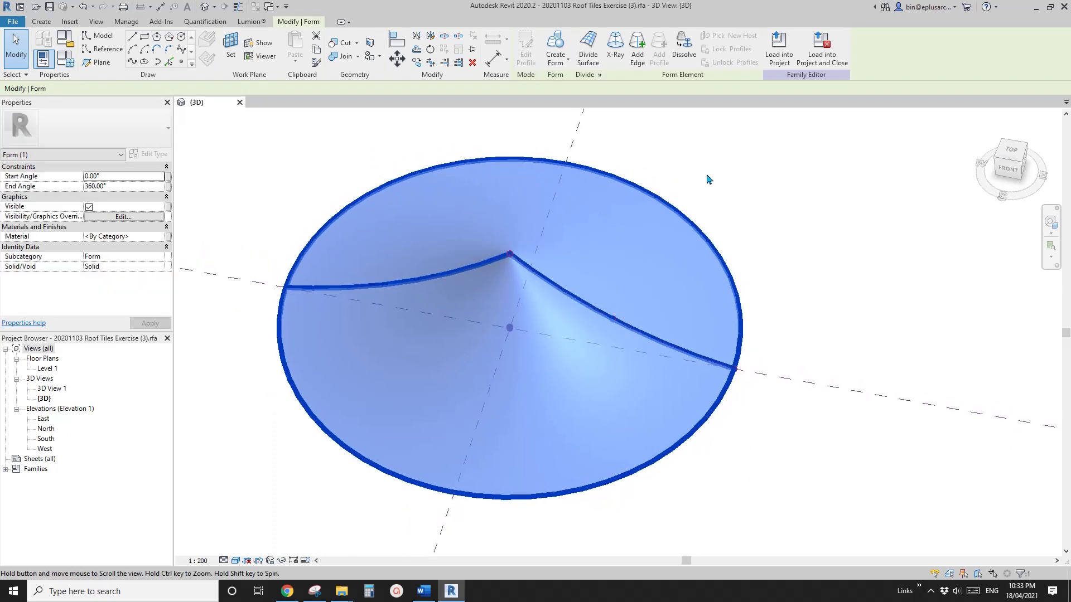
click(588, 52)
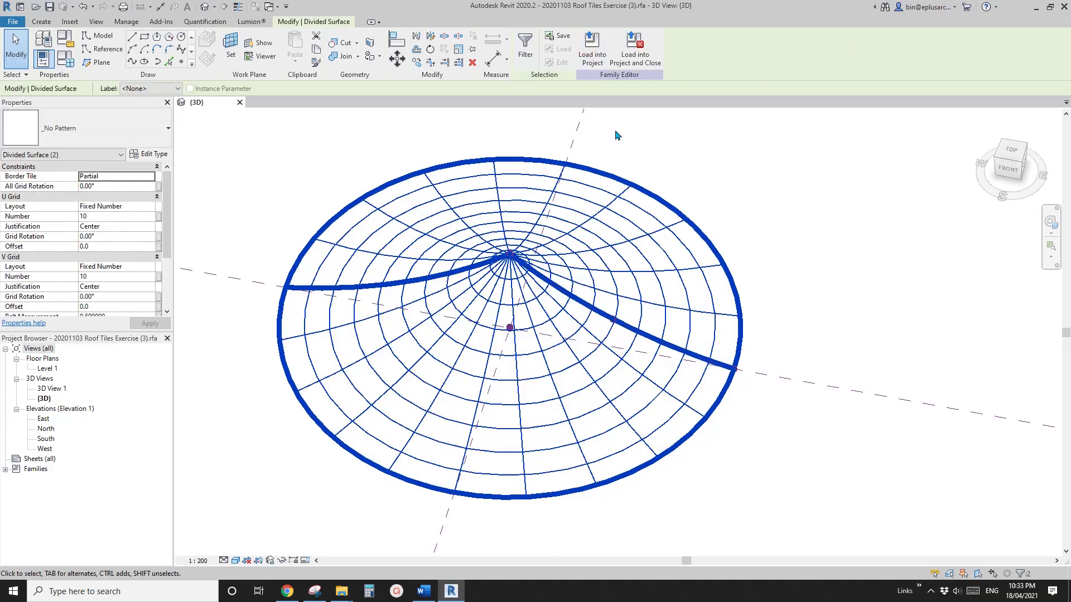
- Examine how the divided surface grid spacing varies between the cone's apex and its outer edge
shift+middle_drag(769, 267, 671, 354)
scroll(512, 277, up, 2)
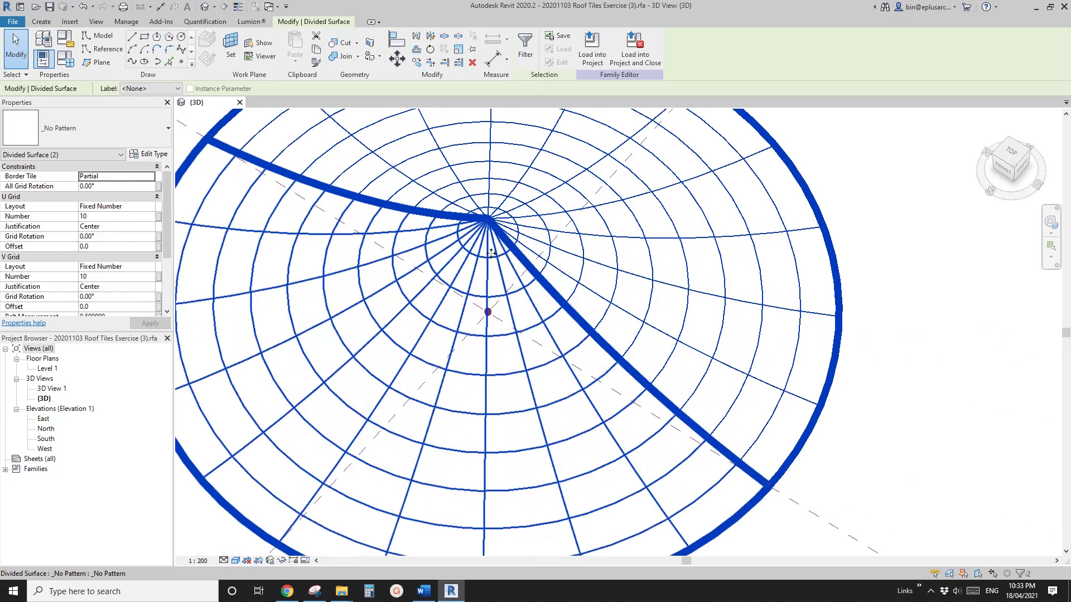
scroll(513, 303, down, 1)
middle_drag(557, 546, 609, 426)
scroll(462, 210, up, 4)
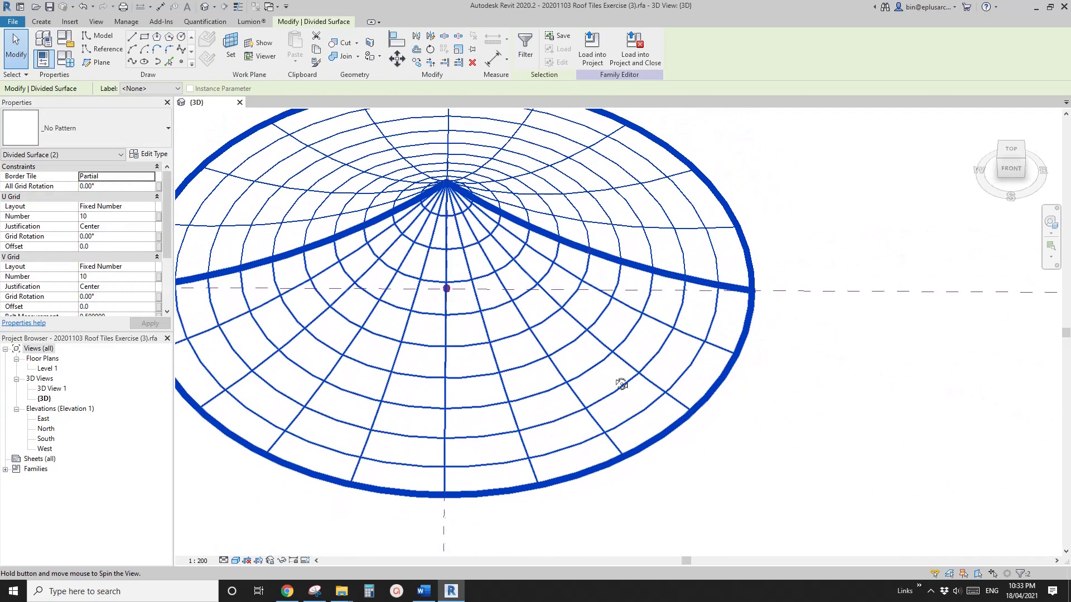
scroll(461, 210, up, 2)
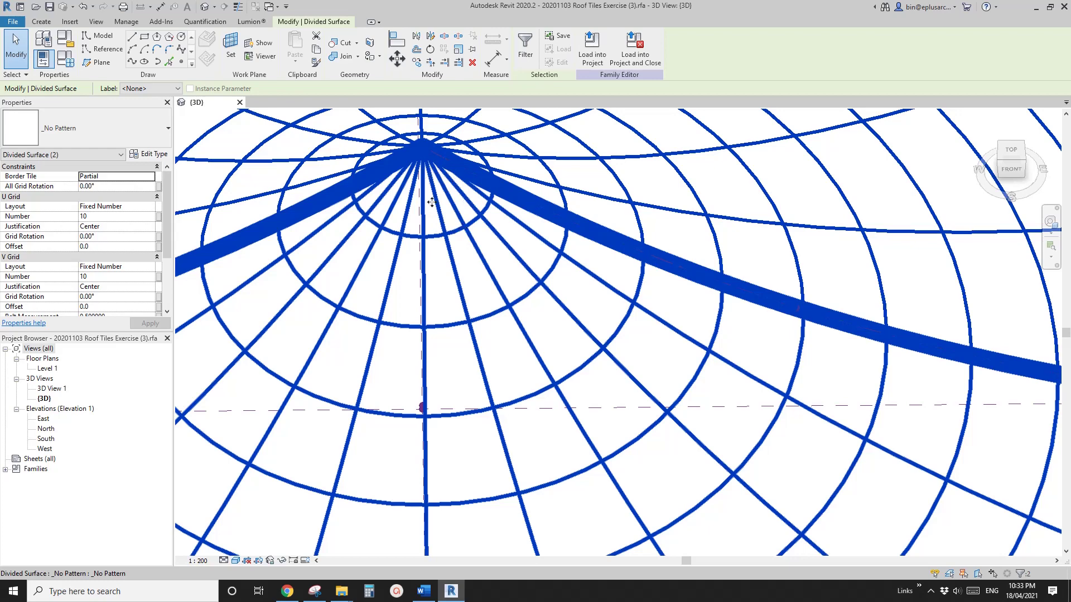
scroll(460, 226, down, 1)
middle_drag(589, 320, 524, 203)
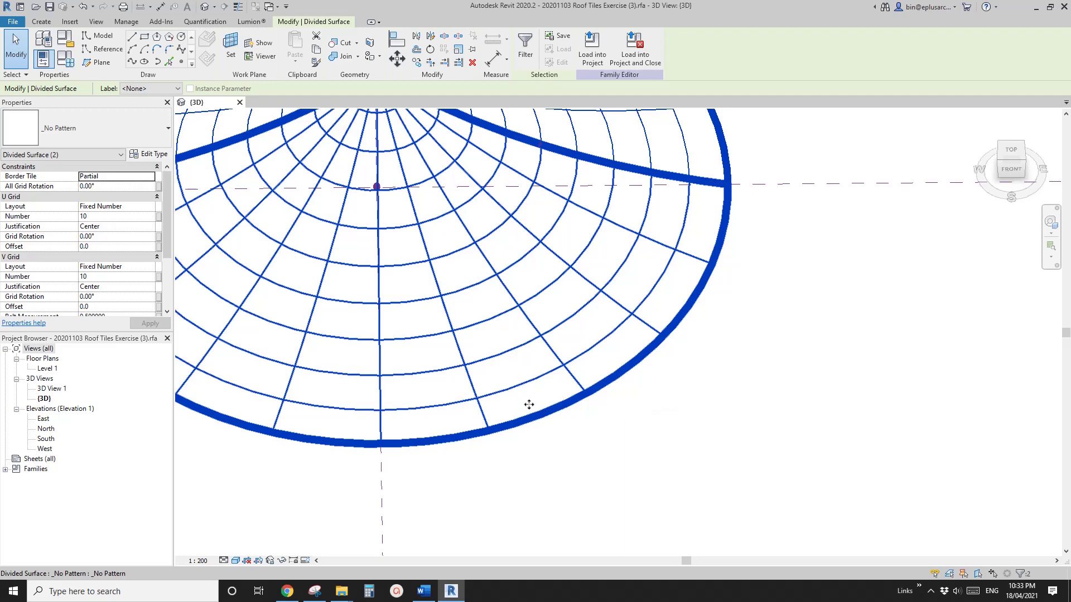
middle_drag(529, 405, 598, 406)
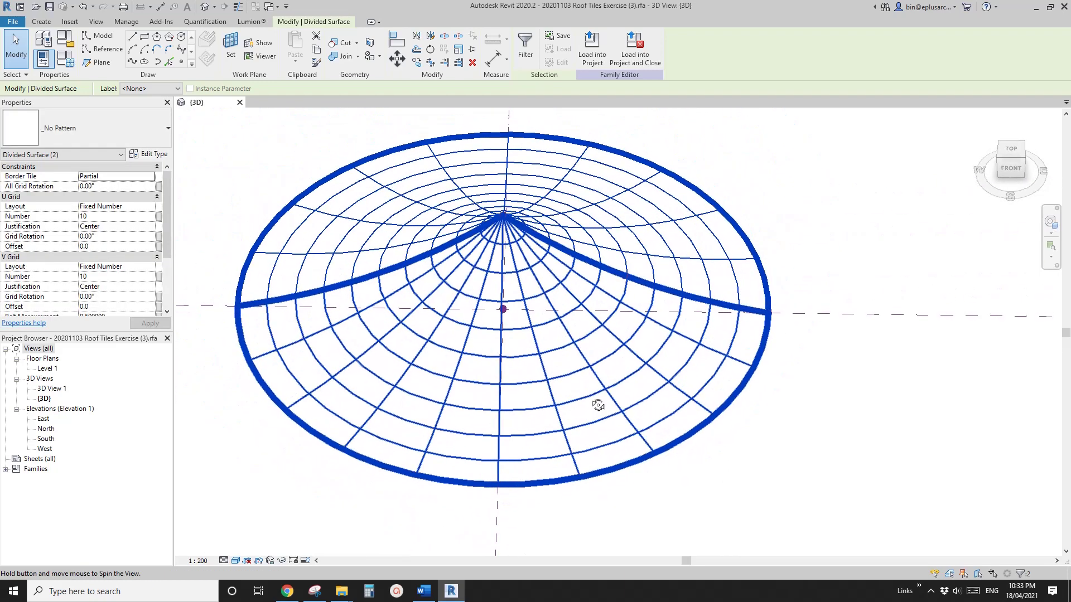
scroll(568, 289, up, 1)
middle_drag(568, 289, 566, 297)
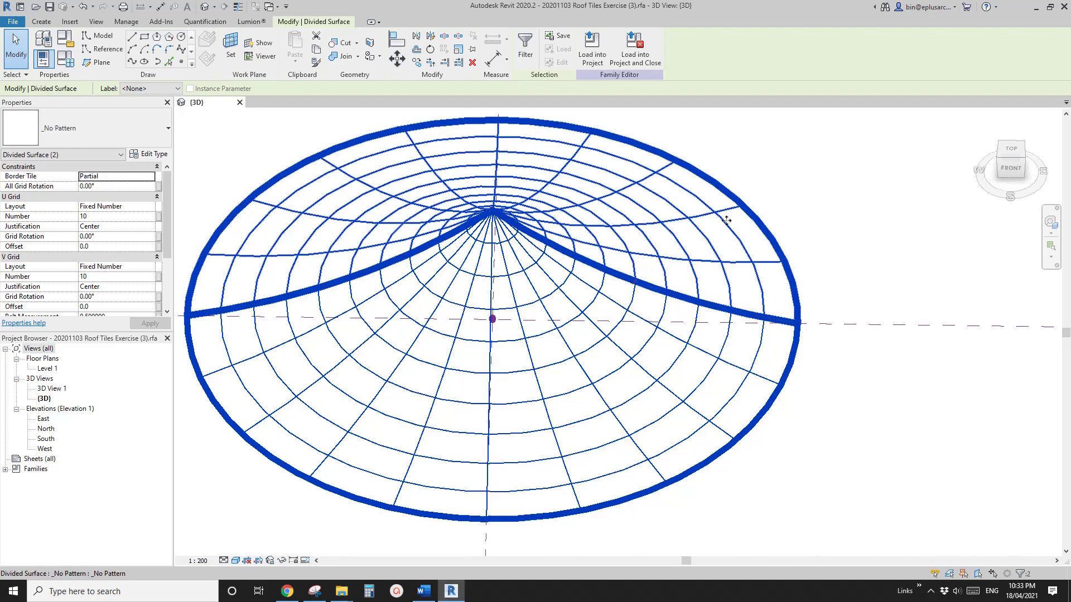
shift+middle_drag(610, 303, 604, 354)
scroll(658, 349, down, 3)
scroll(614, 361, up, 1)
- Delete the divided surfaces from both halves of the conical form
click(578, 334)
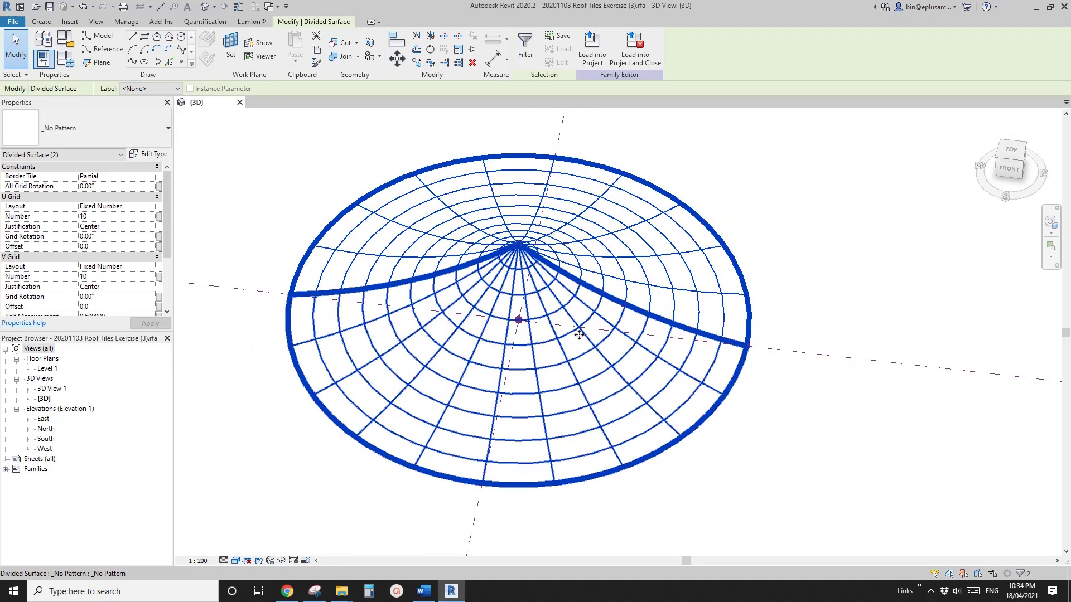
key(d)
key(e)
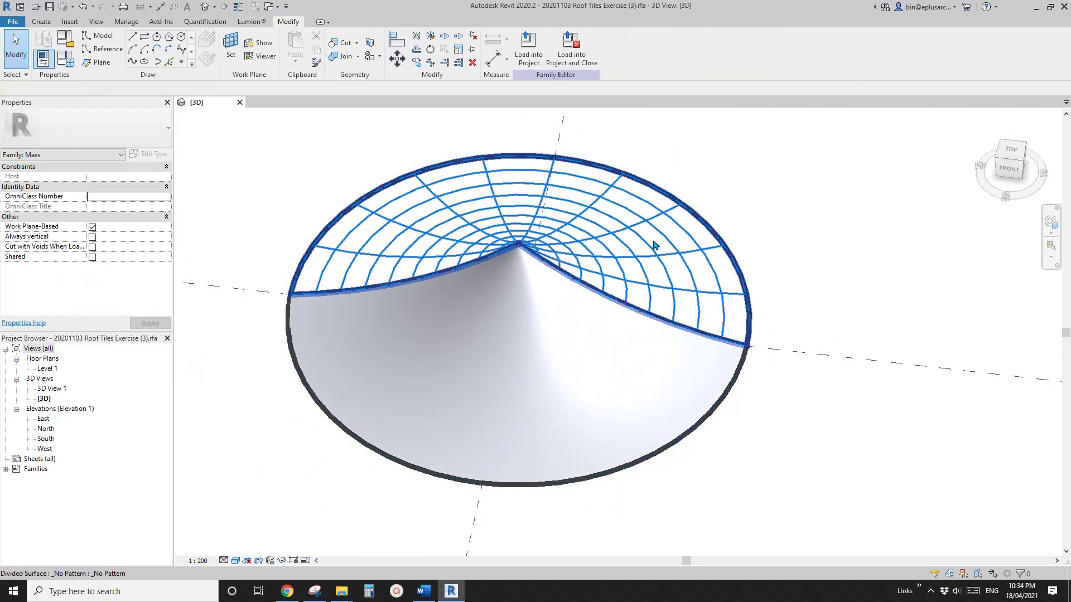
click(636, 257)
key(Delete)
- Dissolve the conical form back into its underlying points and reference lines
click(580, 323)
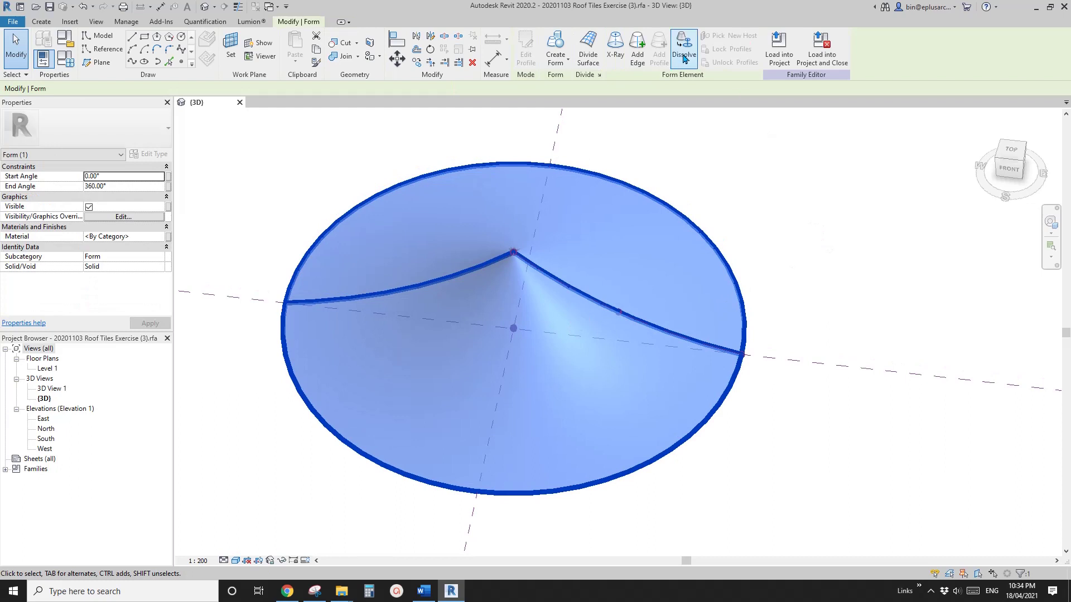
click(684, 56)
scroll(558, 296, up, 2)
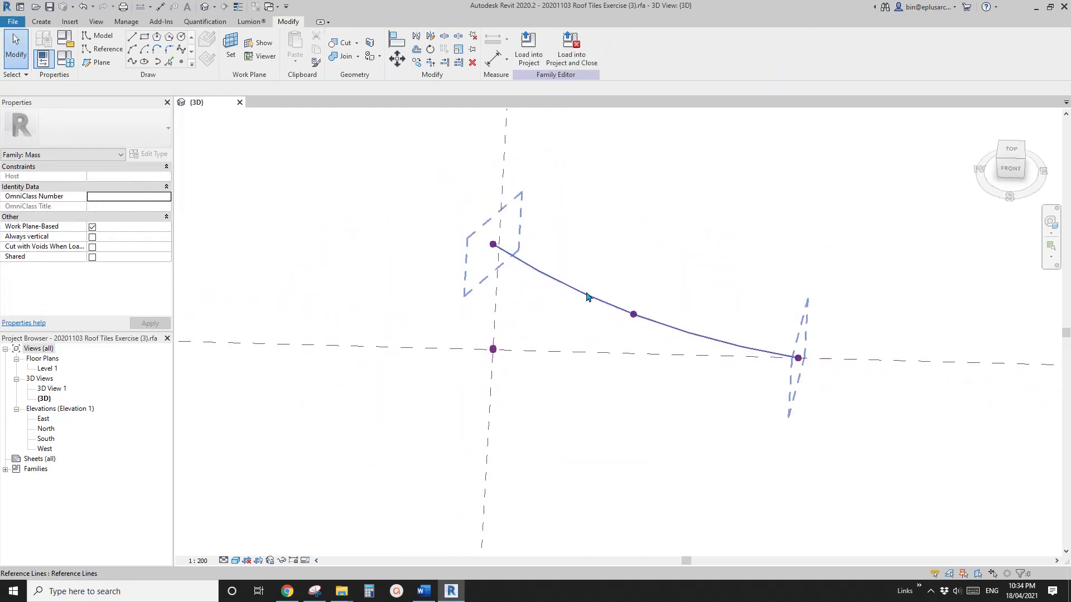
scroll(504, 273, up, 2)
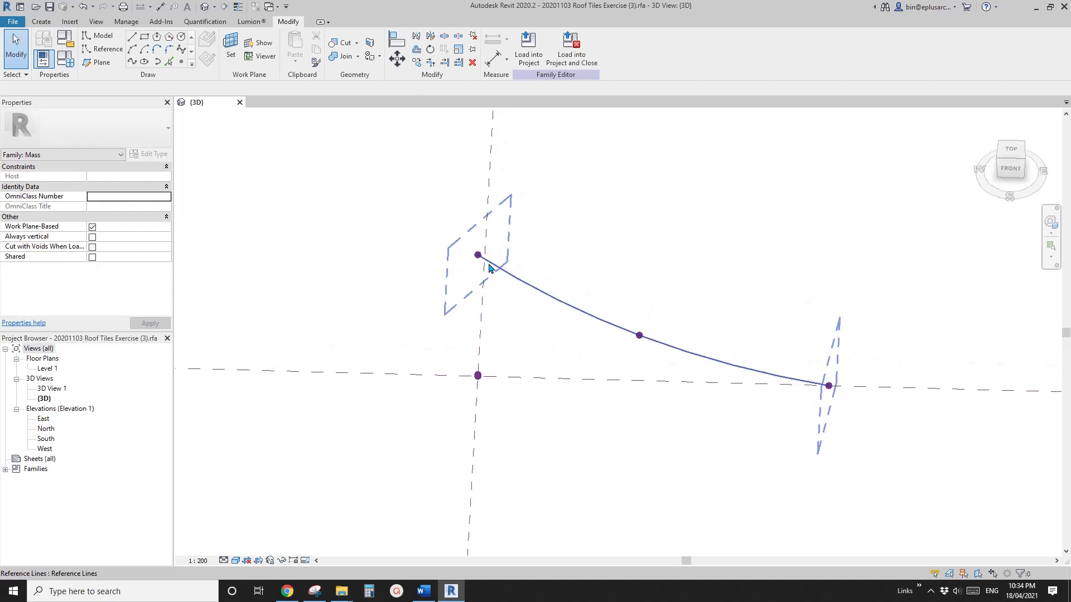
middle_drag(648, 289, 655, 267)
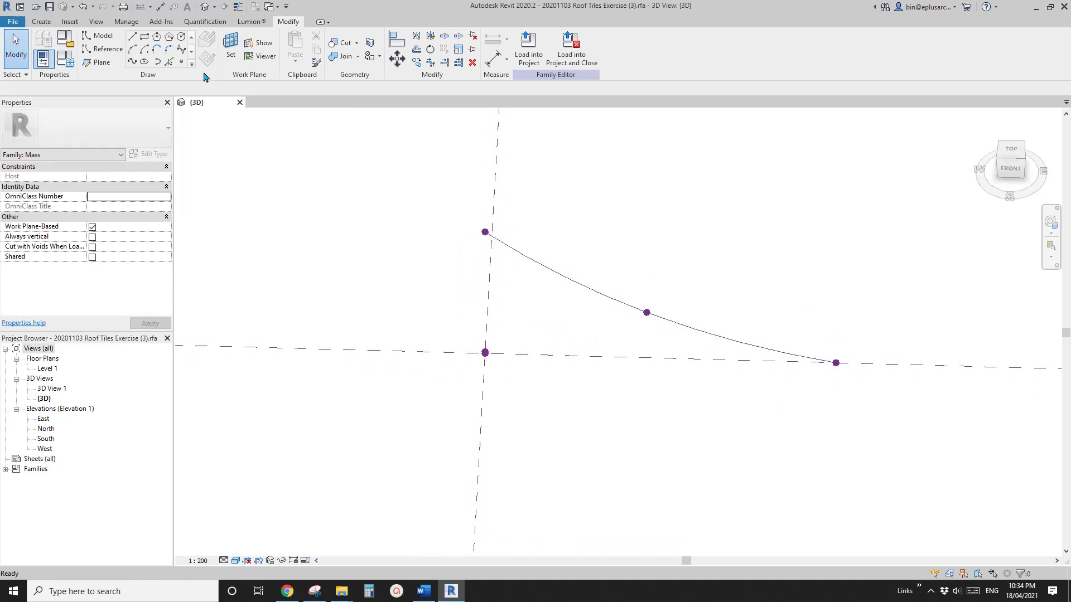
click(181, 62)
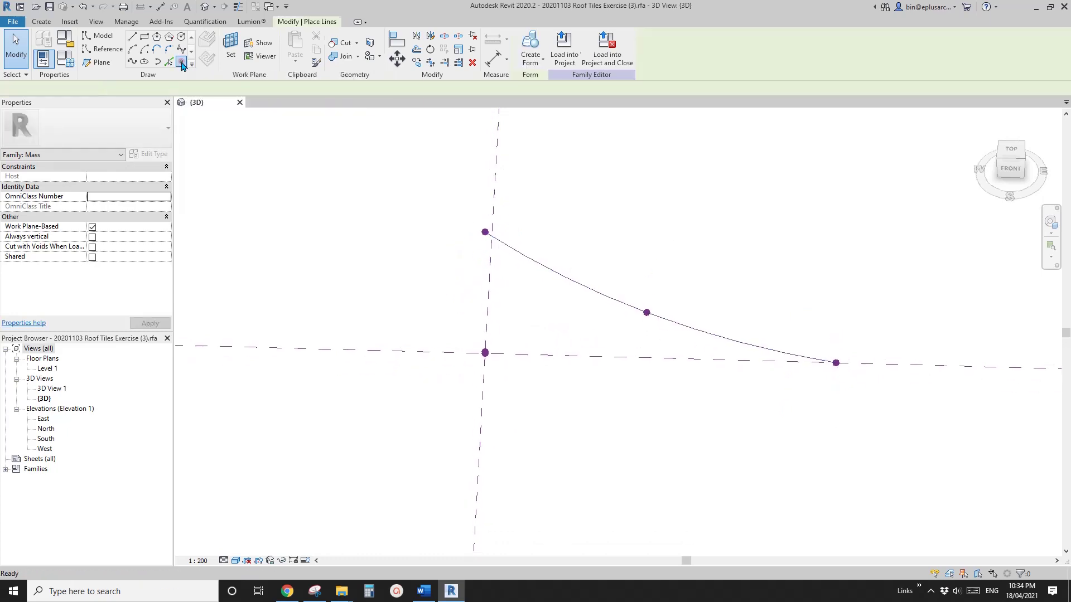
click(205, 62)
scroll(558, 267, up, 2)
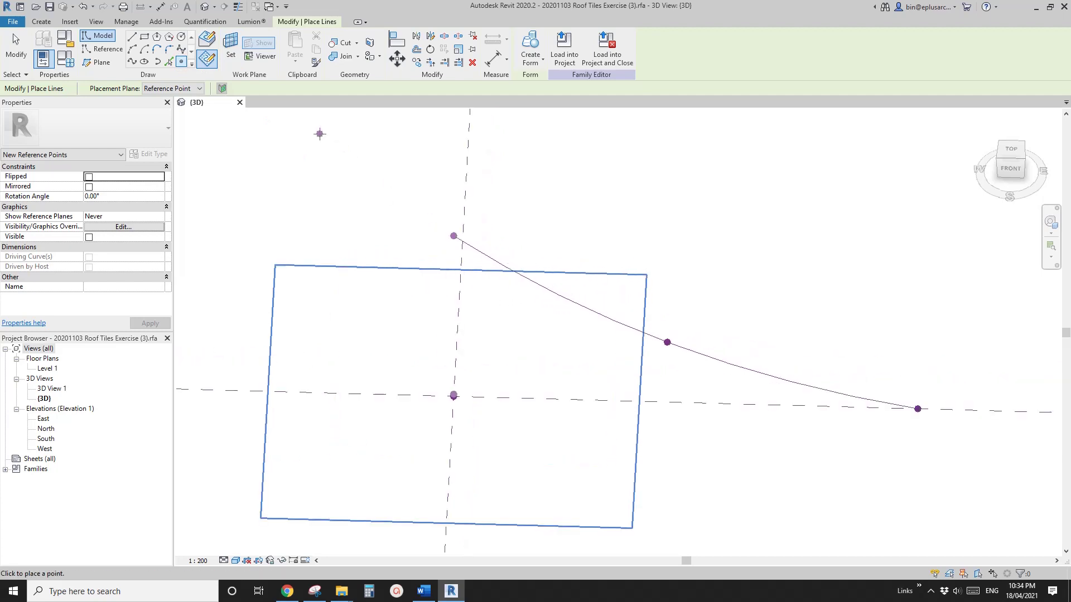
middle_drag(378, 186, 378, 174)
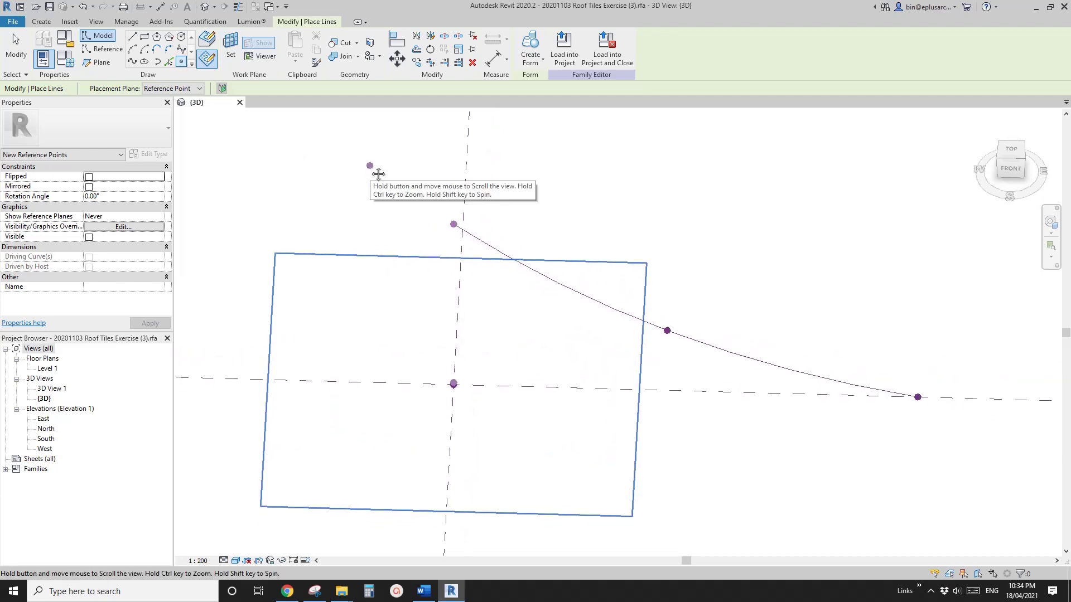
key(Escape)
- Divide the curved reference line with Divide Path
scroll(600, 276, down, 2)
shift+middle_drag(669, 311, 648, 329)
middle_drag(634, 313, 627, 327)
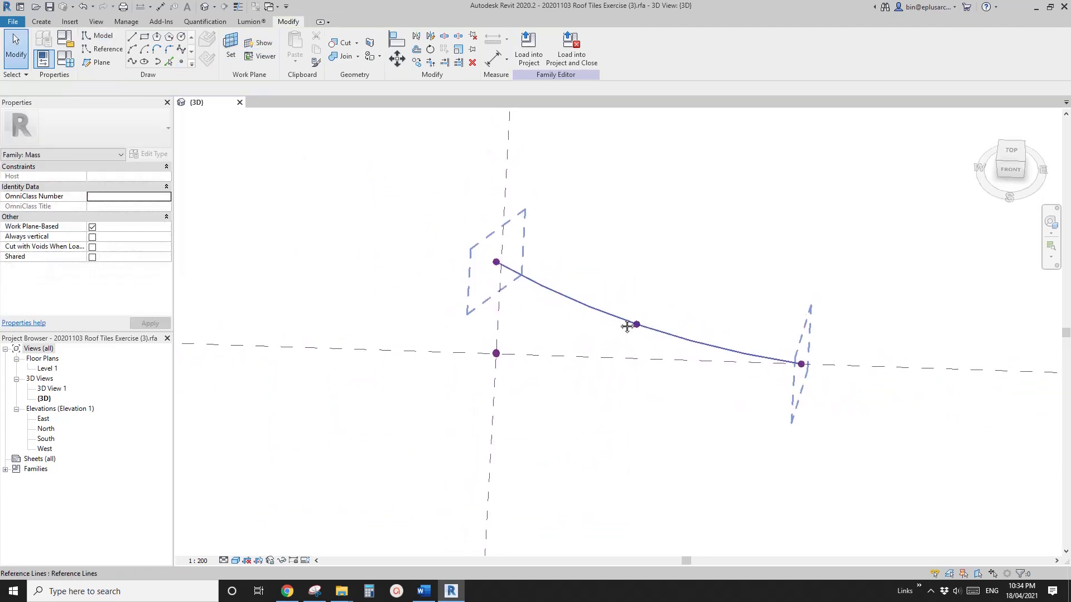
click(582, 304)
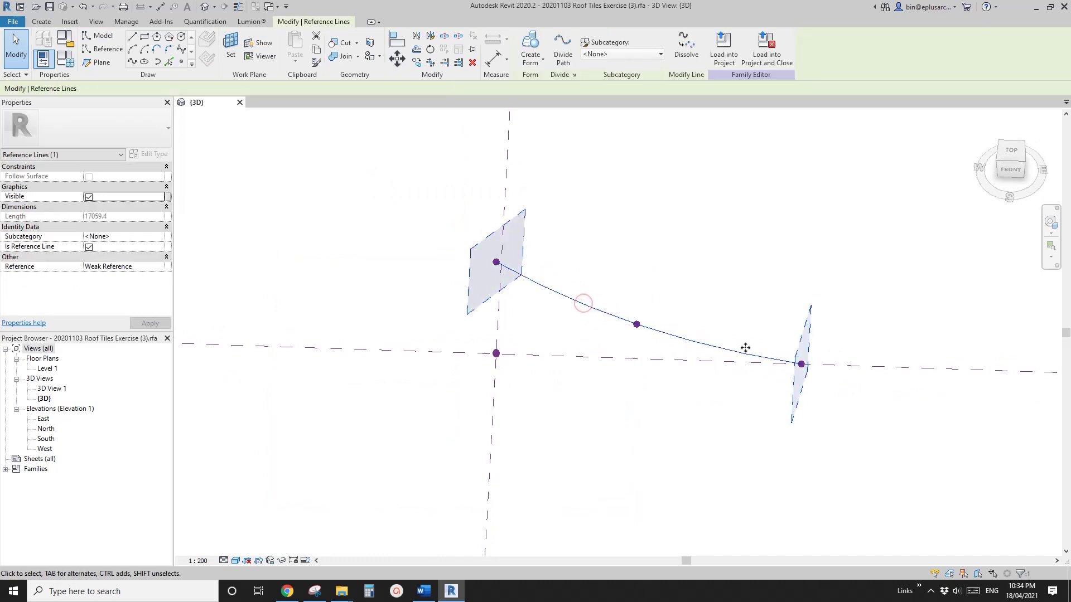
middle_drag(646, 242, 641, 244)
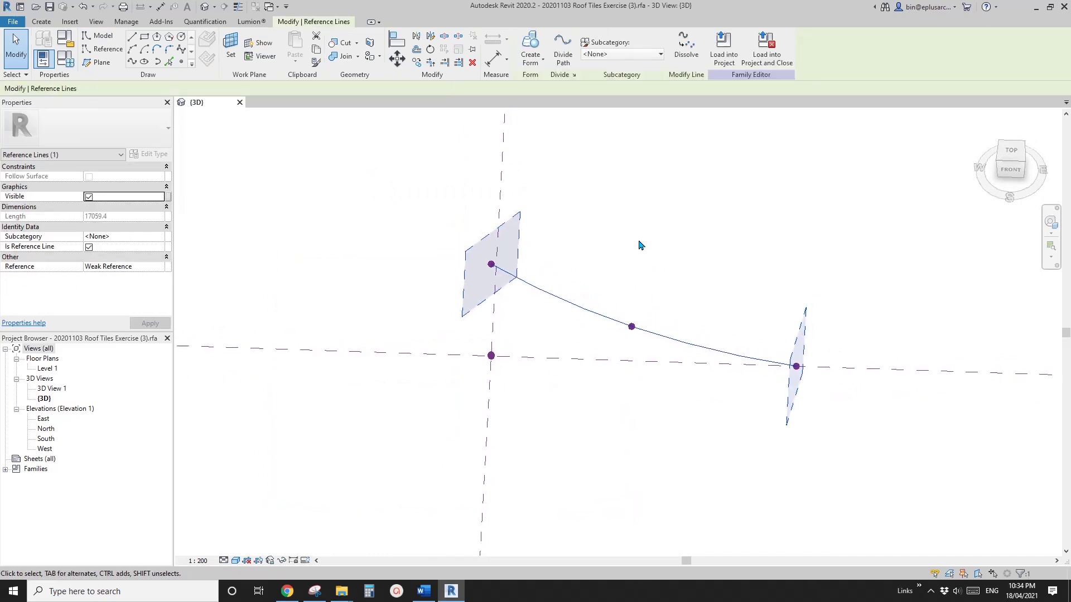
click(563, 56)
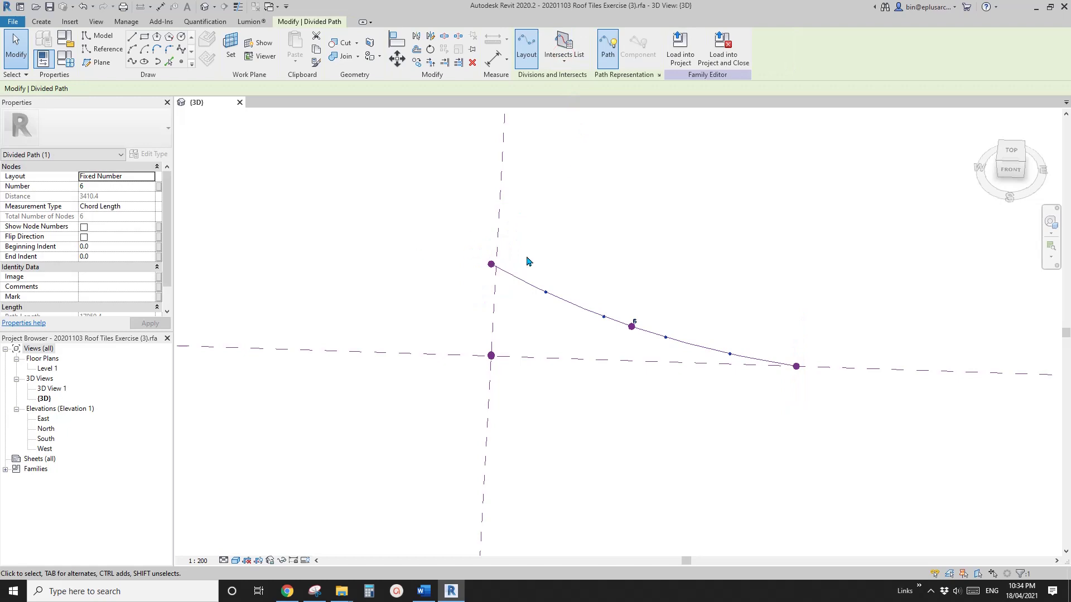
- Set the divided path's layout to Maximum Distance with a maximum distance of 500
click(151, 177)
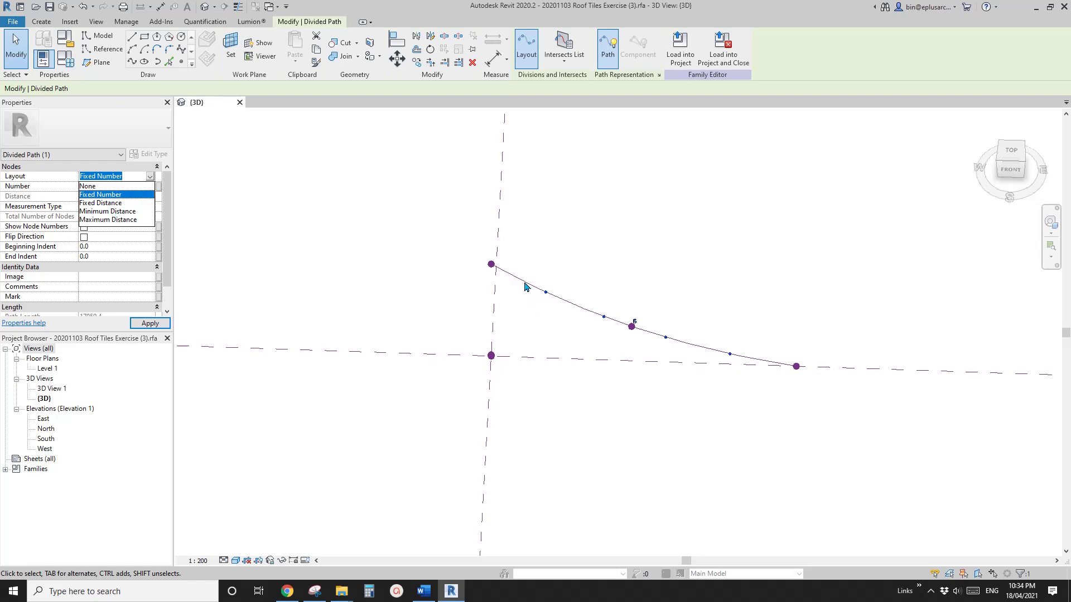
click(120, 220)
click(117, 207)
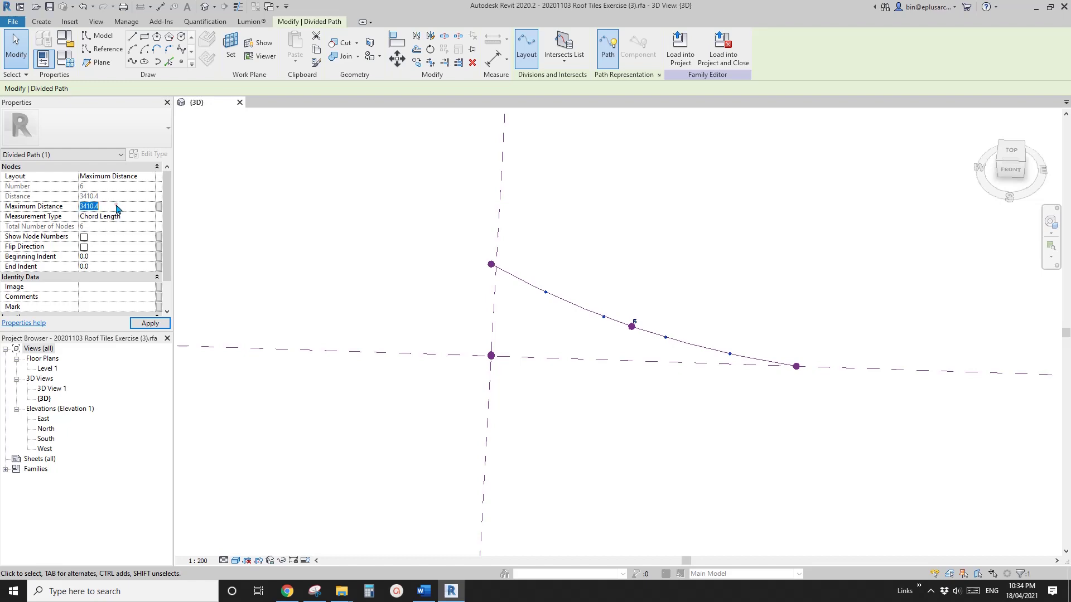
text(500)
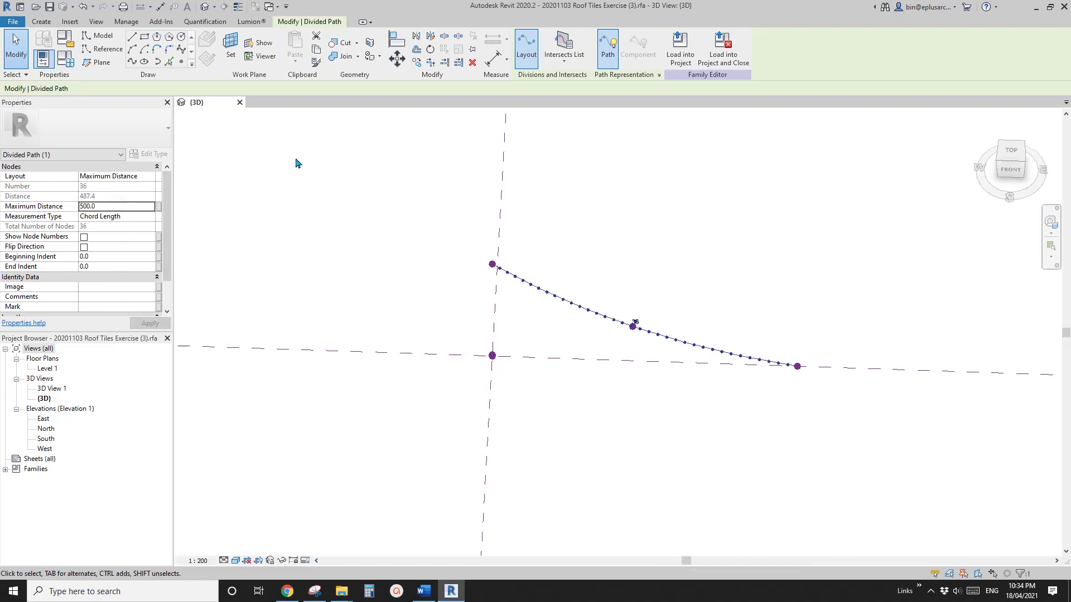
shift+middle_drag(296, 163, 620, 295)
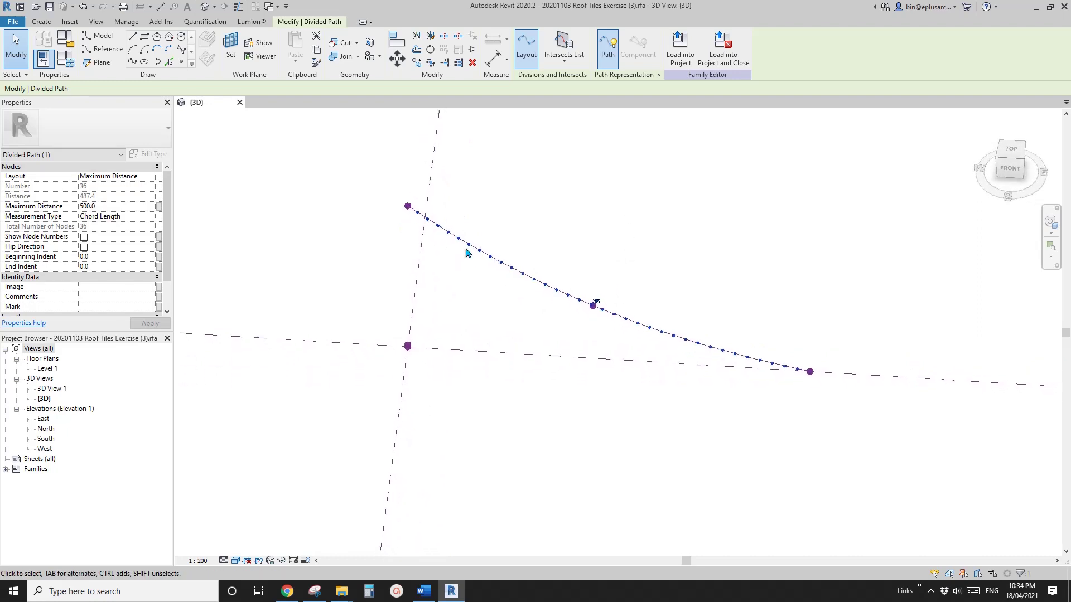
scroll(469, 249, up, 2)
key(Escape)
- Lower the curve's top point to an offset of about 1811 and lower its middle point to make the curve sag again
click(390, 200)
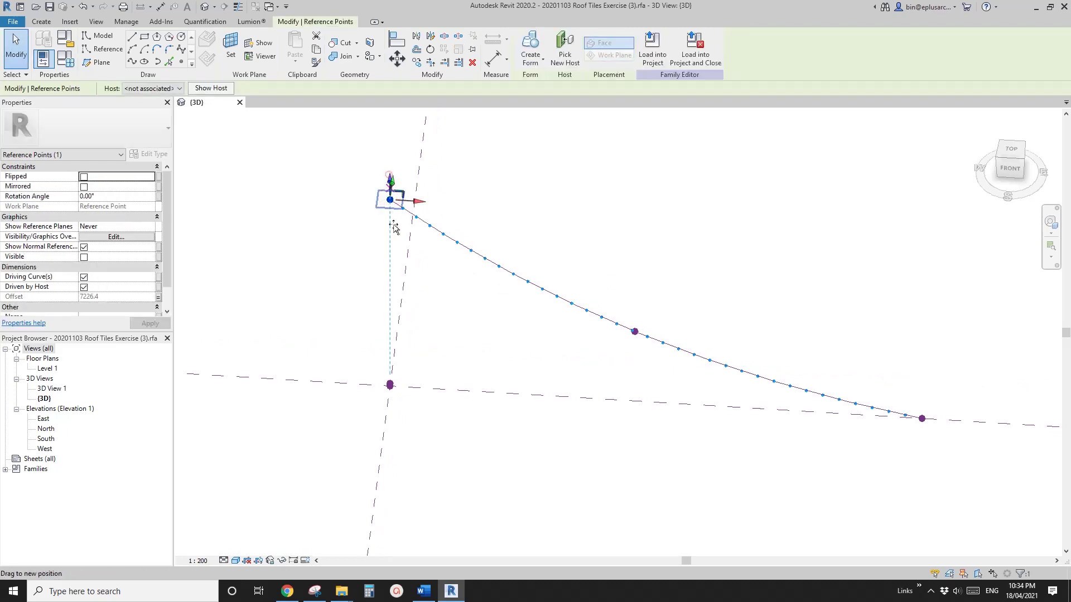
drag(392, 179, 430, 324)
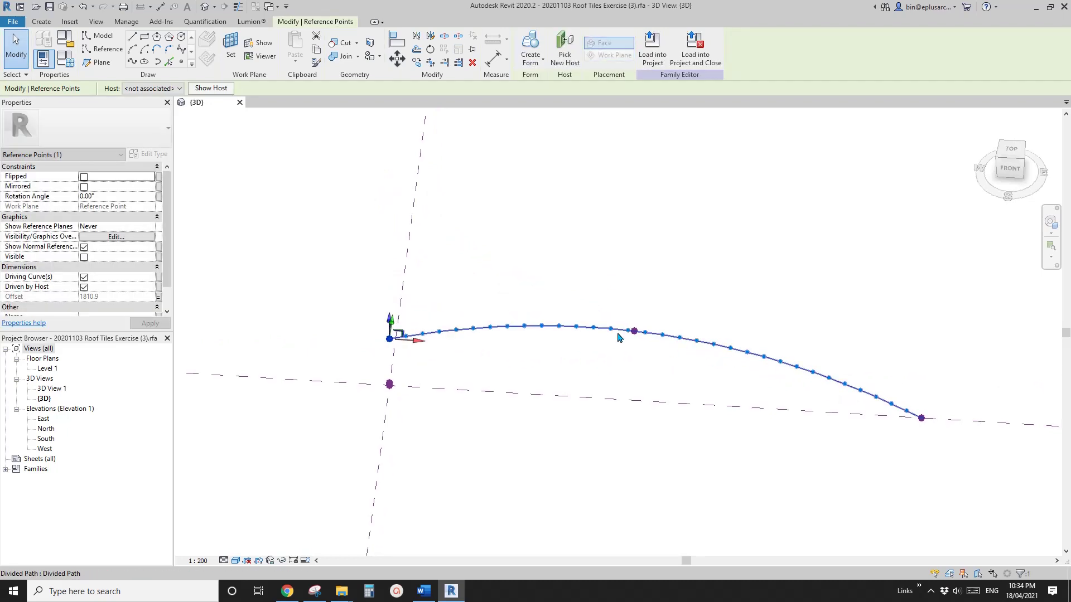
click(634, 332)
scroll(637, 313, up, 1)
shift+middle_drag(669, 301, 639, 274)
drag(634, 356, 641, 430)
scroll(609, 299, down, 2)
shift+middle_drag(704, 397, 749, 407)
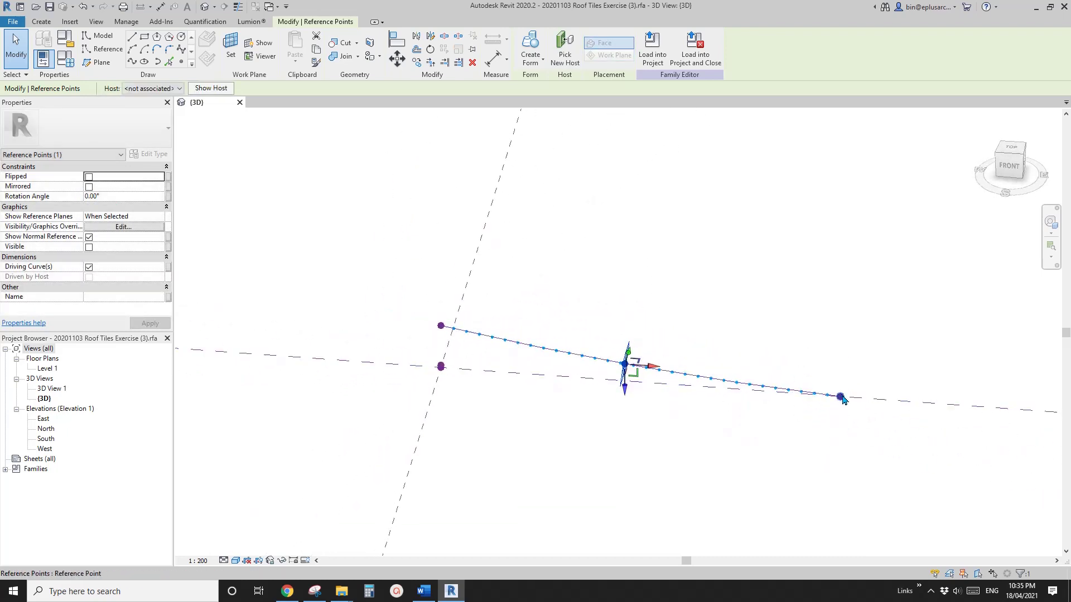
- Move the curve's middle point closer to the axis and its outer end point inward to an offset of about 5640
click(841, 397)
drag(842, 398, 496, 353)
scroll(625, 363, up, 2)
click(625, 363)
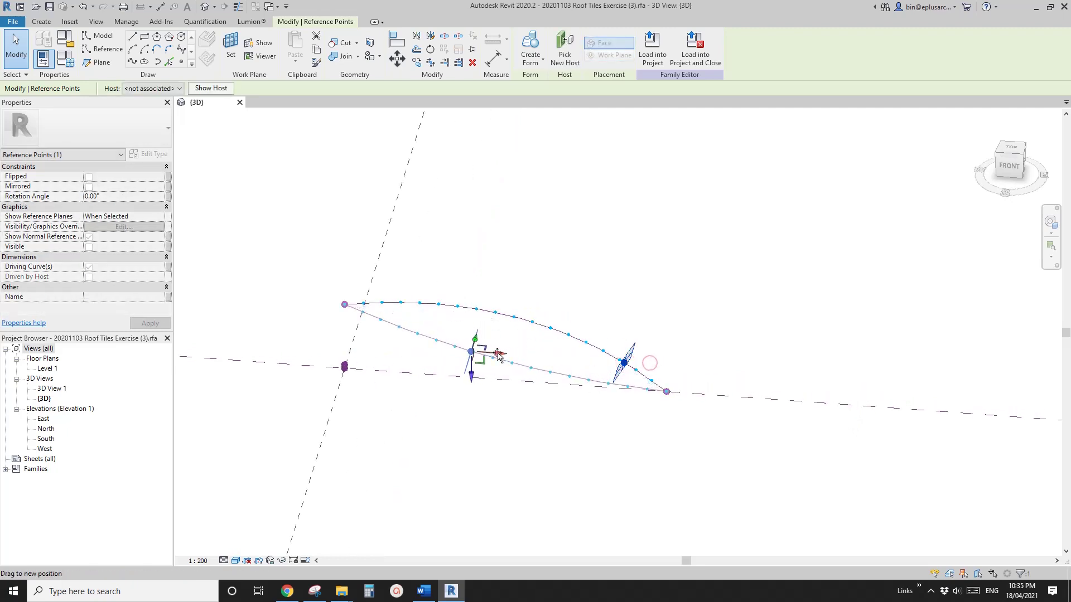
click(667, 394)
drag(677, 387, 597, 390)
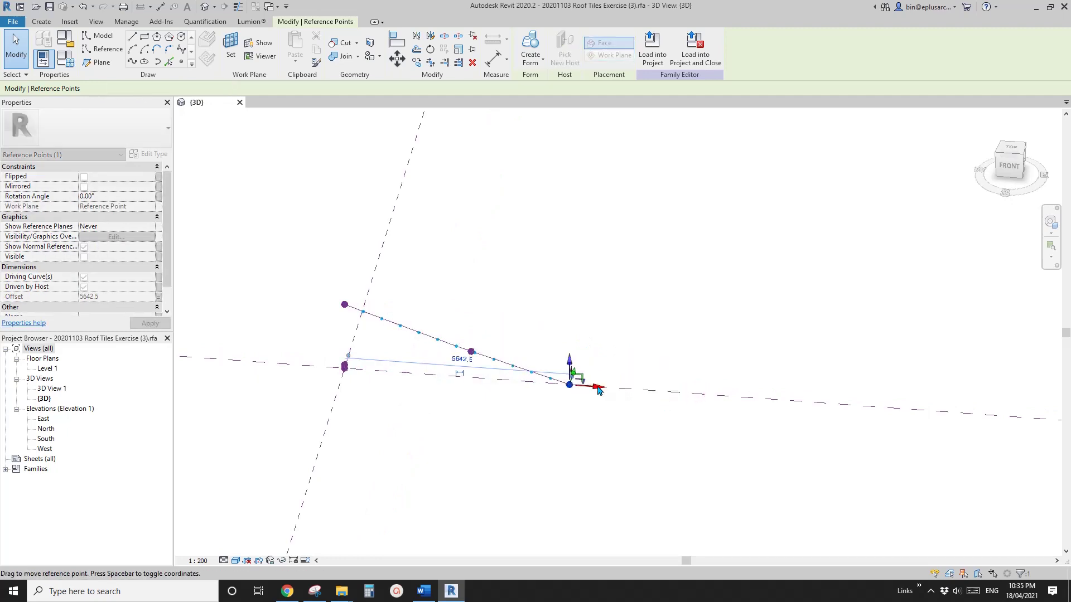
- Examine the shape of the reference curve and its middle driving point from several angles
shift+middle_drag(527, 377, 624, 342)
scroll(570, 329, up, 2)
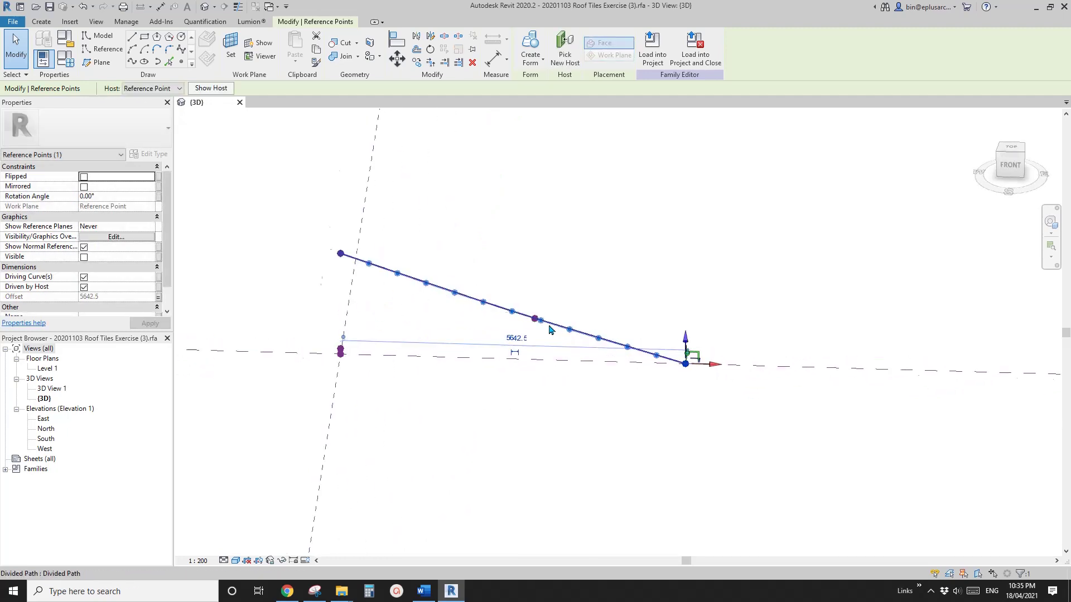
scroll(549, 330, up, 1)
click(530, 317)
middle_drag(530, 317, 643, 293)
shift+middle_drag(643, 293, 608, 265)
middle_drag(531, 279, 547, 309)
shift+middle_drag(547, 308, 552, 310)
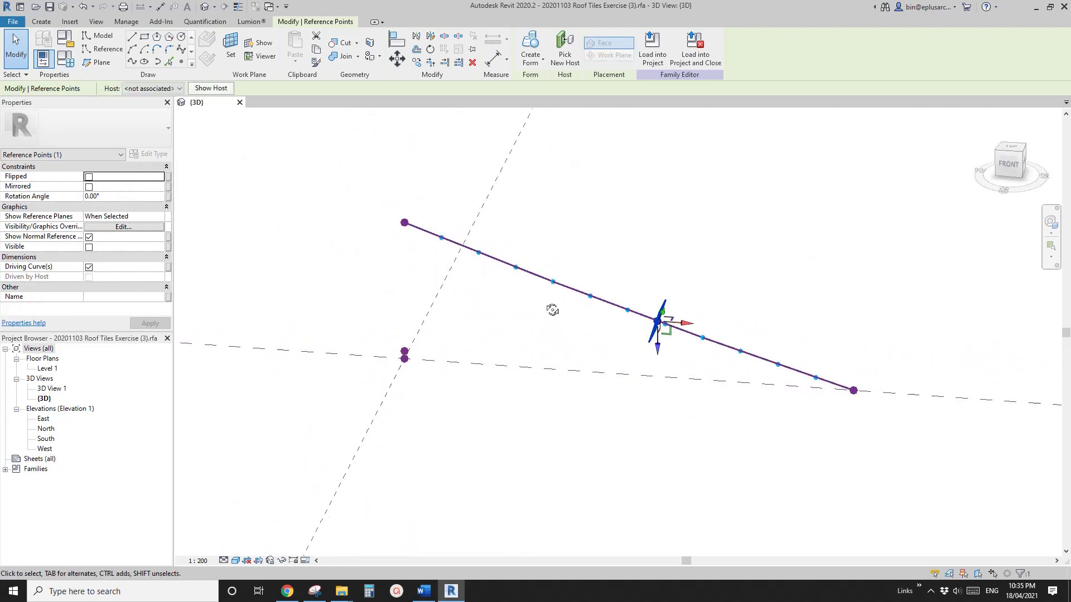
- Select the divided path along the curve and turn on its node numbers
click(476, 255)
scroll(505, 258, up, 1)
shift+middle_drag(475, 258, 509, 276)
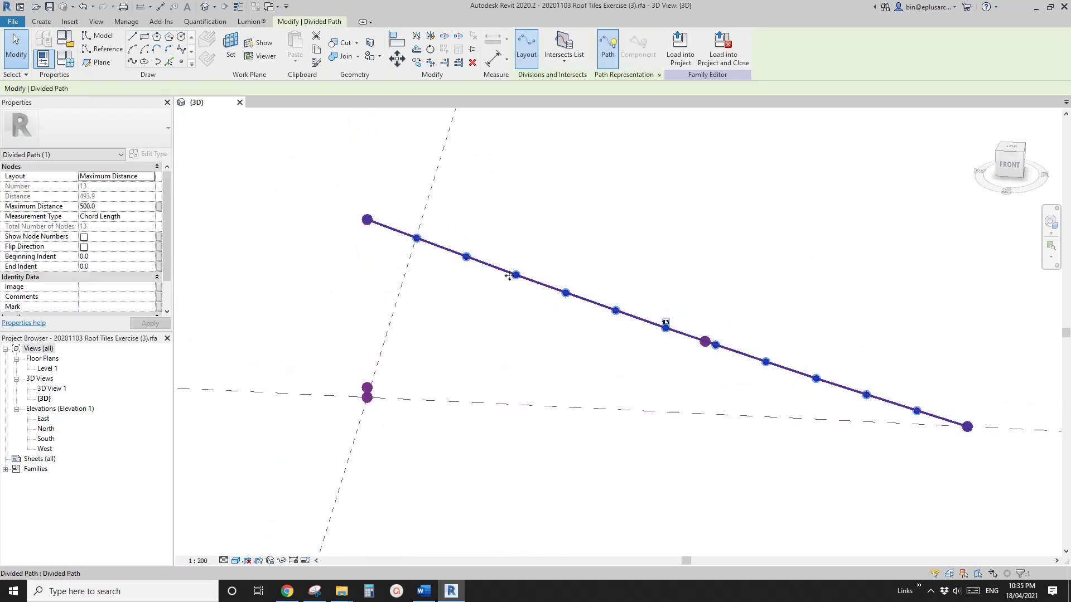
middle_drag(387, 228, 414, 238)
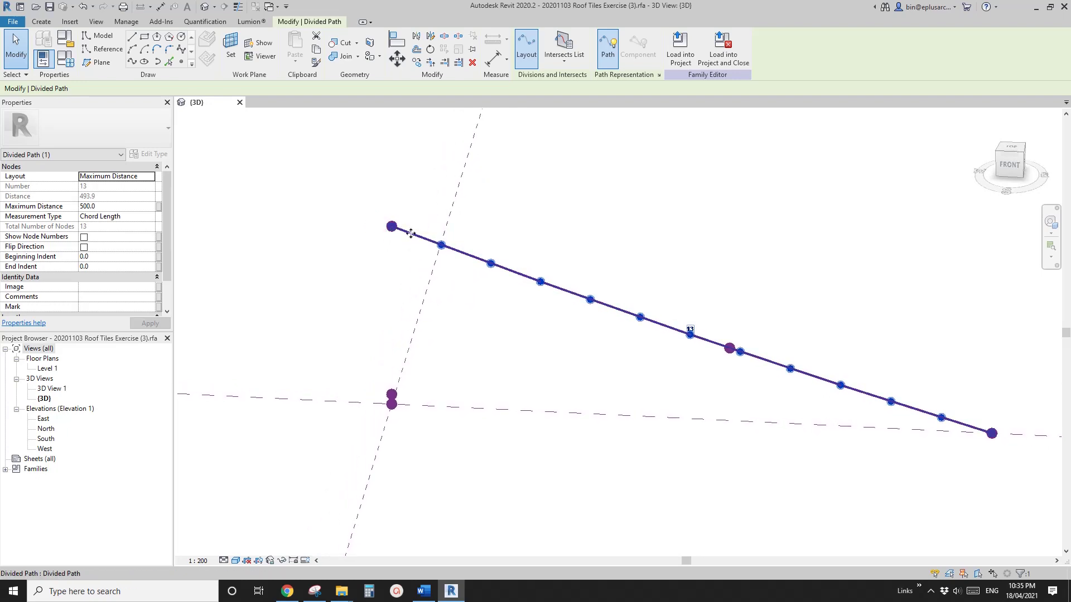
scroll(395, 230, up, 2)
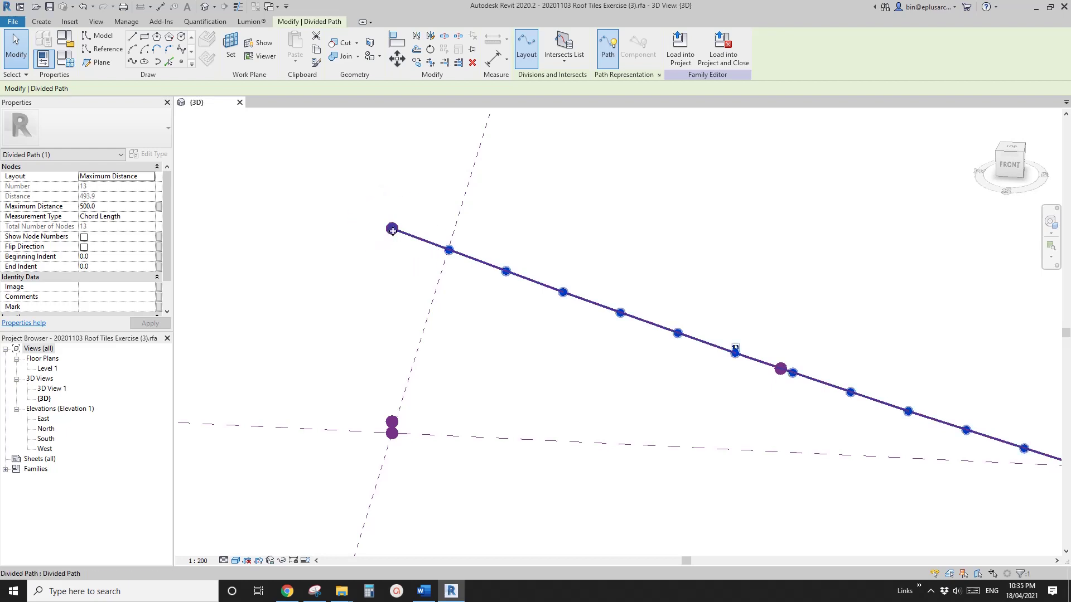
scroll(393, 230, up, 1)
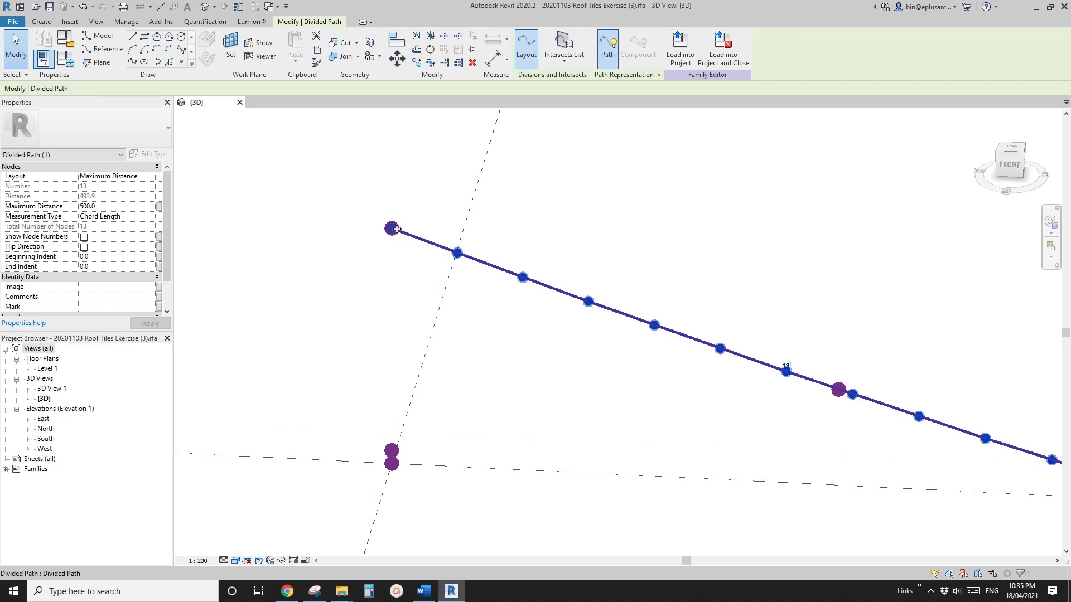
shift+middle_drag(396, 229, 482, 281)
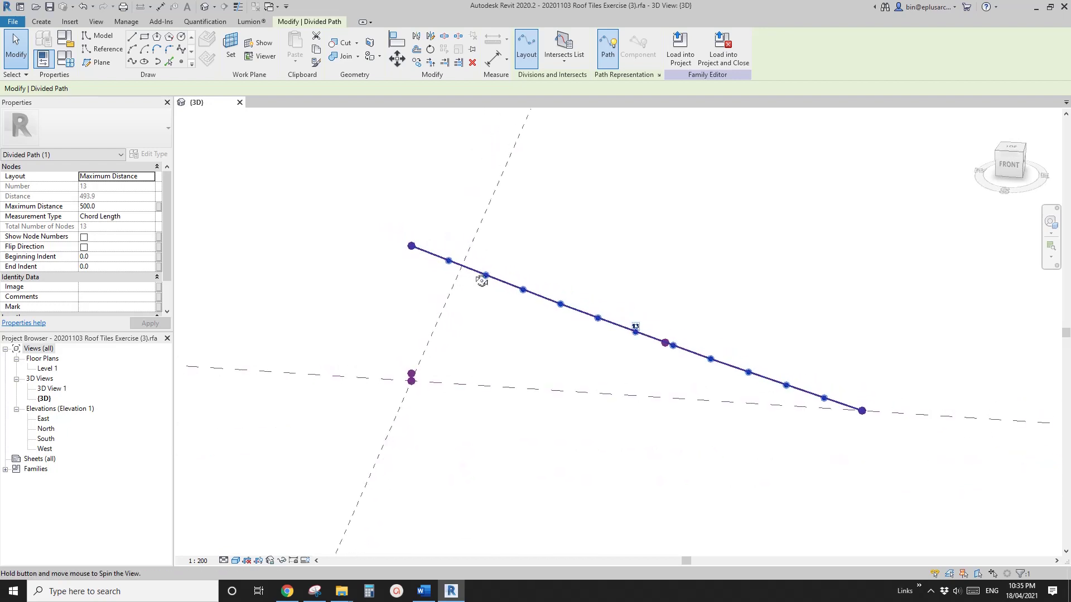
scroll(413, 247, up, 1)
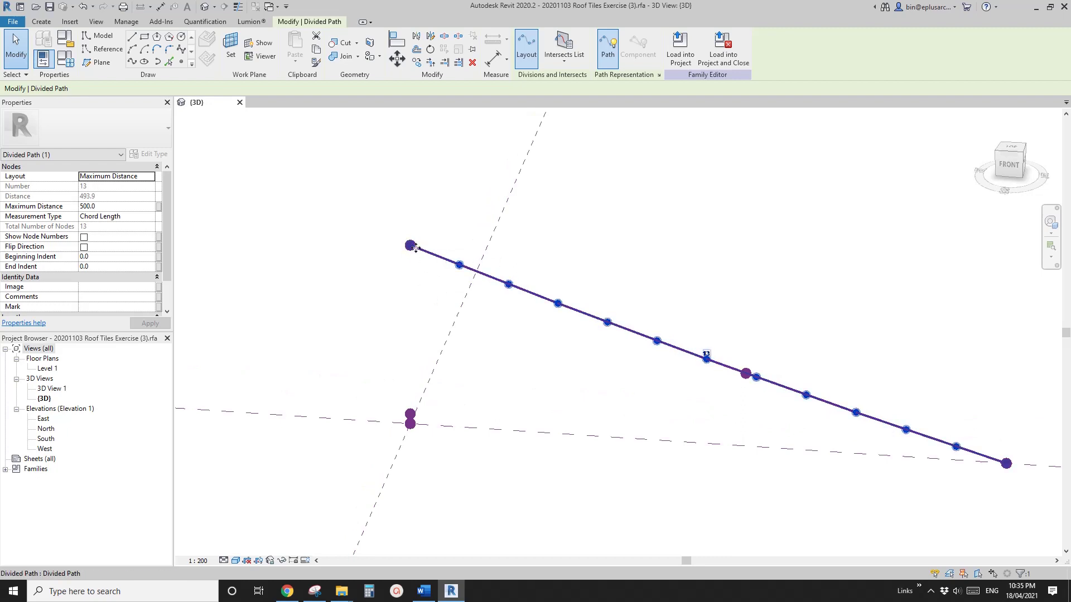
middle_drag(483, 298, 445, 267)
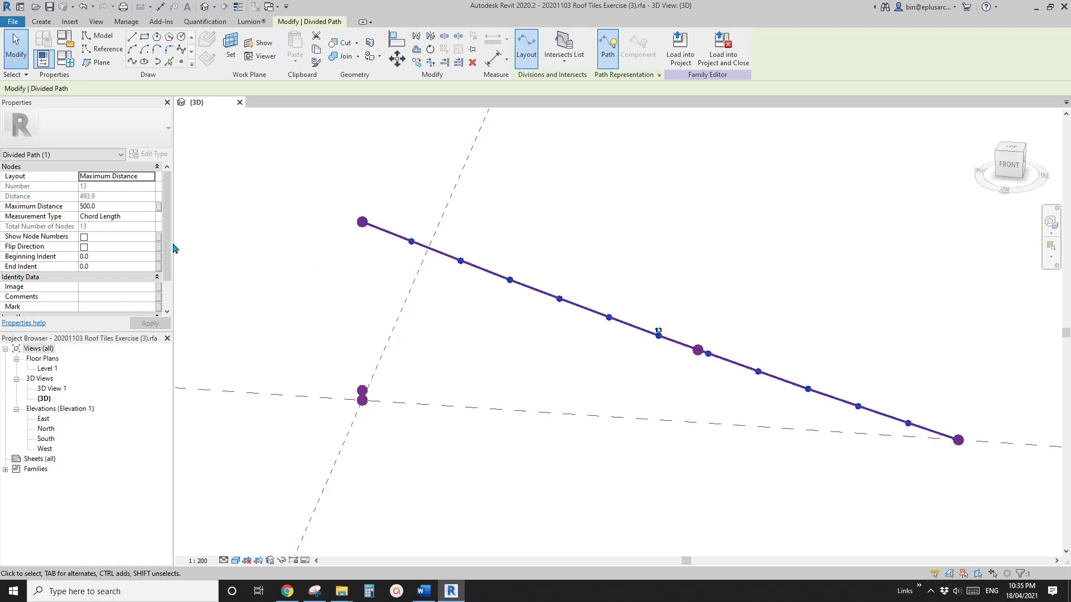
click(84, 237)
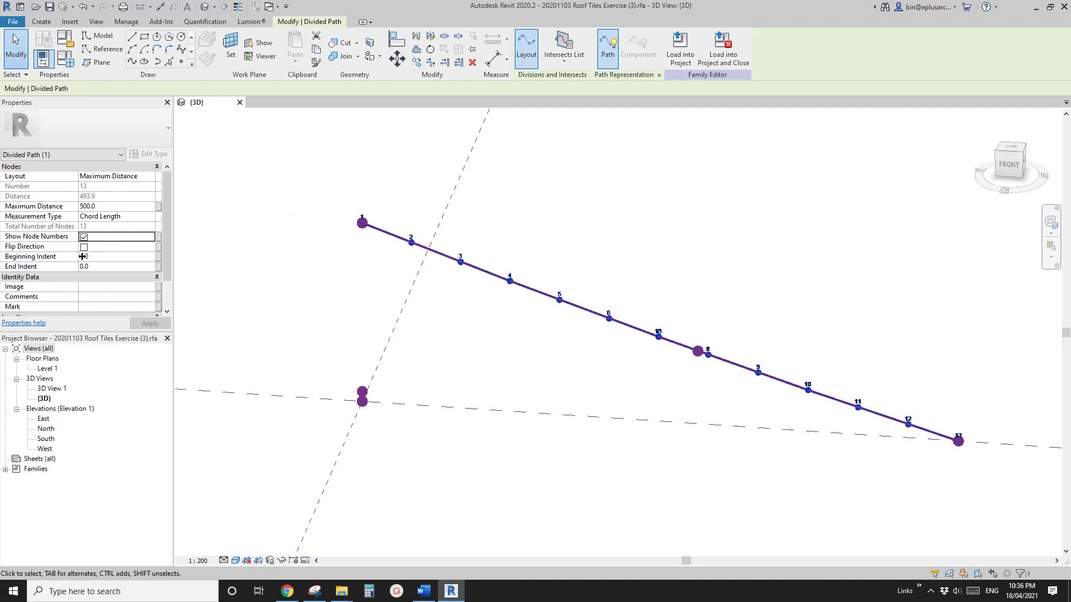
- Set the divided path's beginning indent to 100
click(104, 256)
text(10)
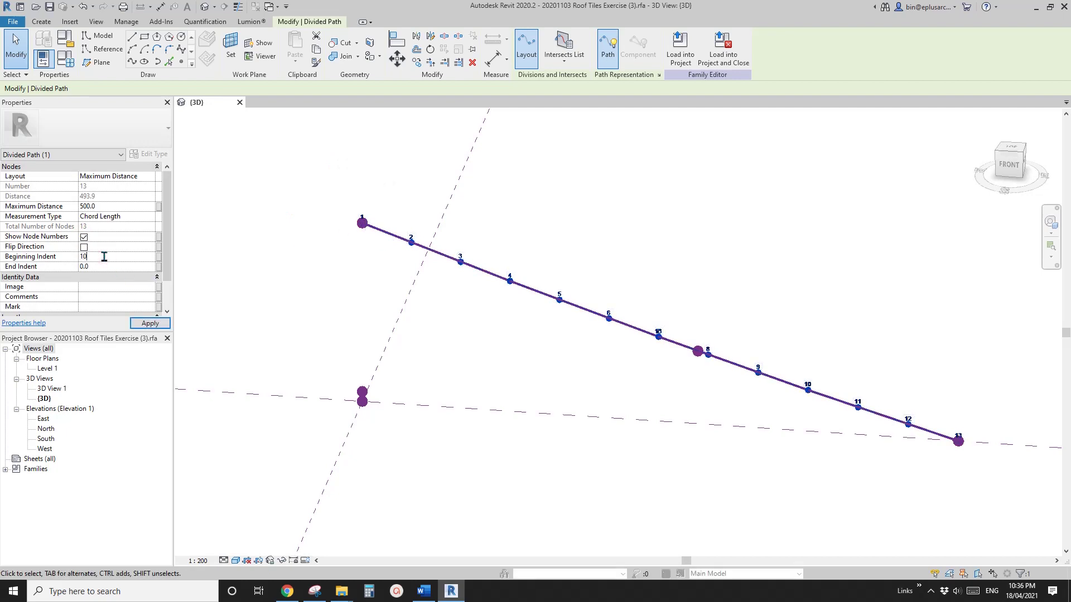
text(0)
key(Return)
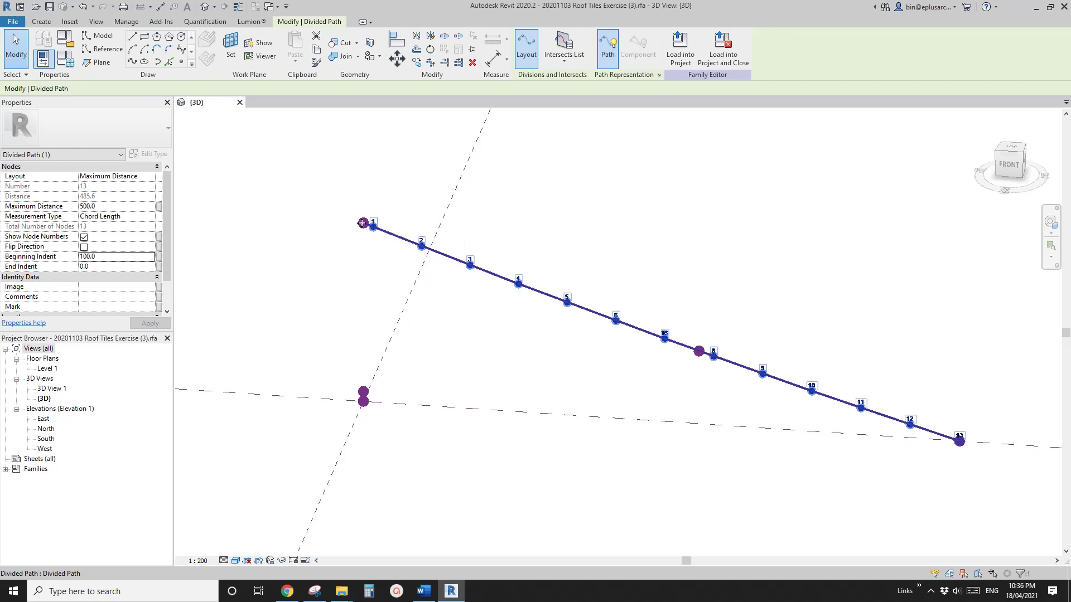
- Set the divided path's beginning indent to 200 and clear the selection
click(127, 257)
text(200)
key(Return)
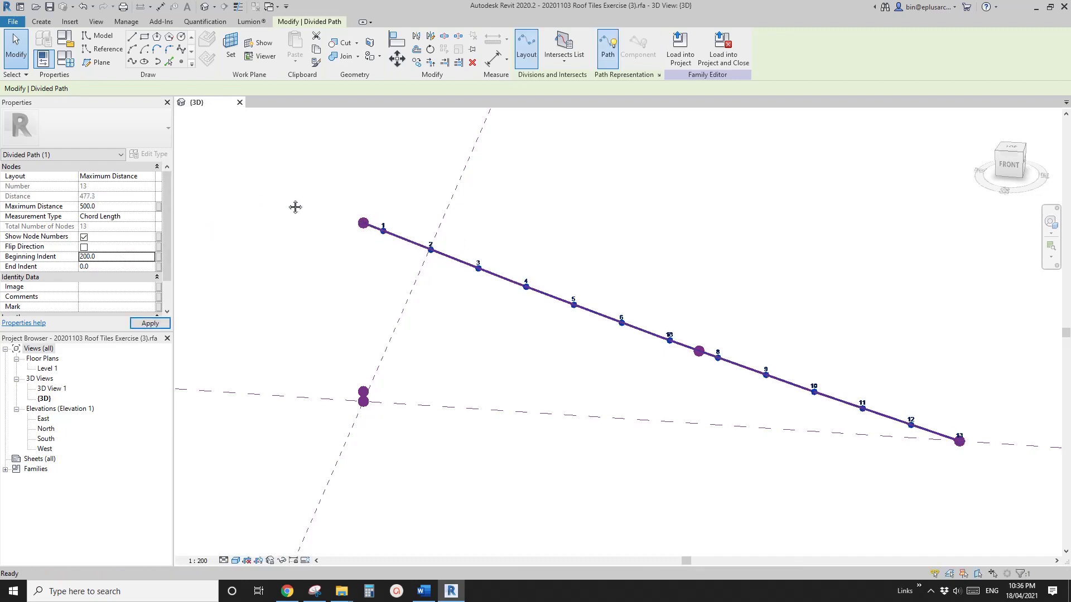
middle_drag(348, 231, 329, 203)
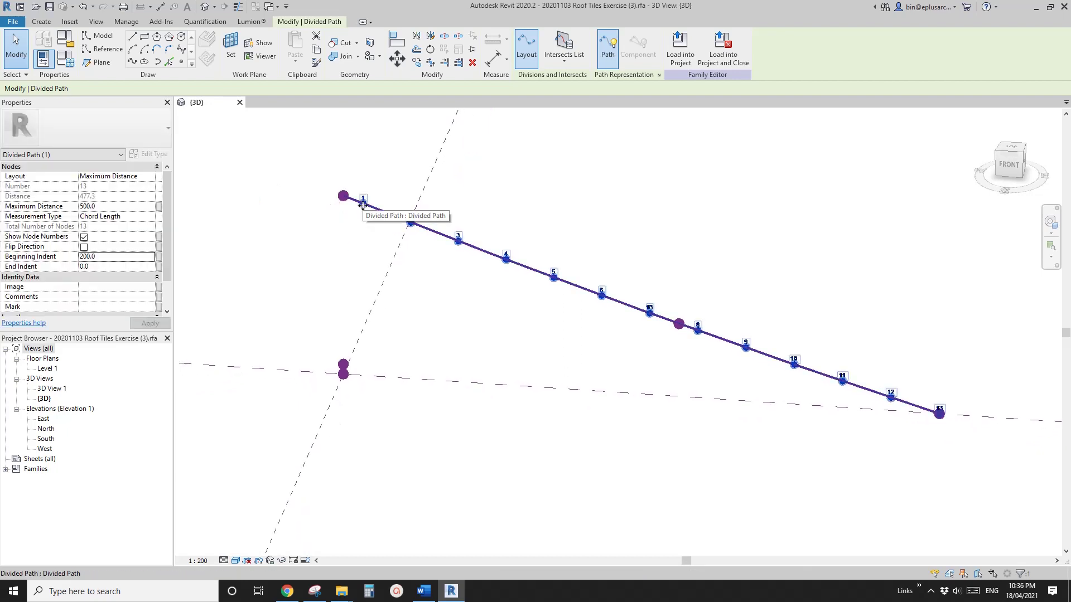
shift+middle_drag(382, 216, 567, 303)
key(Escape)
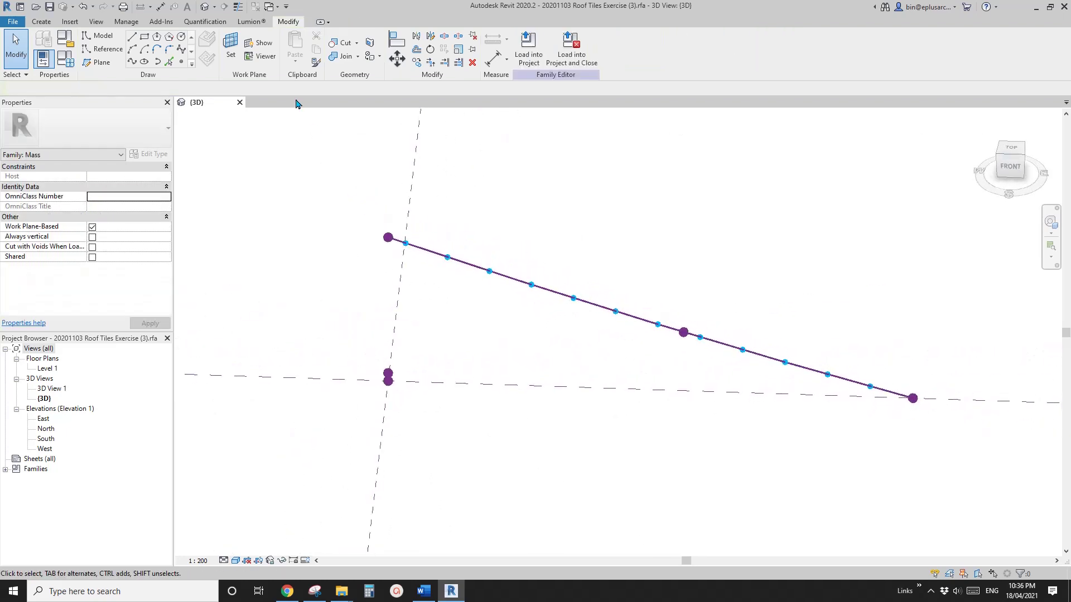
- Place reference points on the divided path's nodes, drawing on face, from the upper end down to the outer end
click(181, 62)
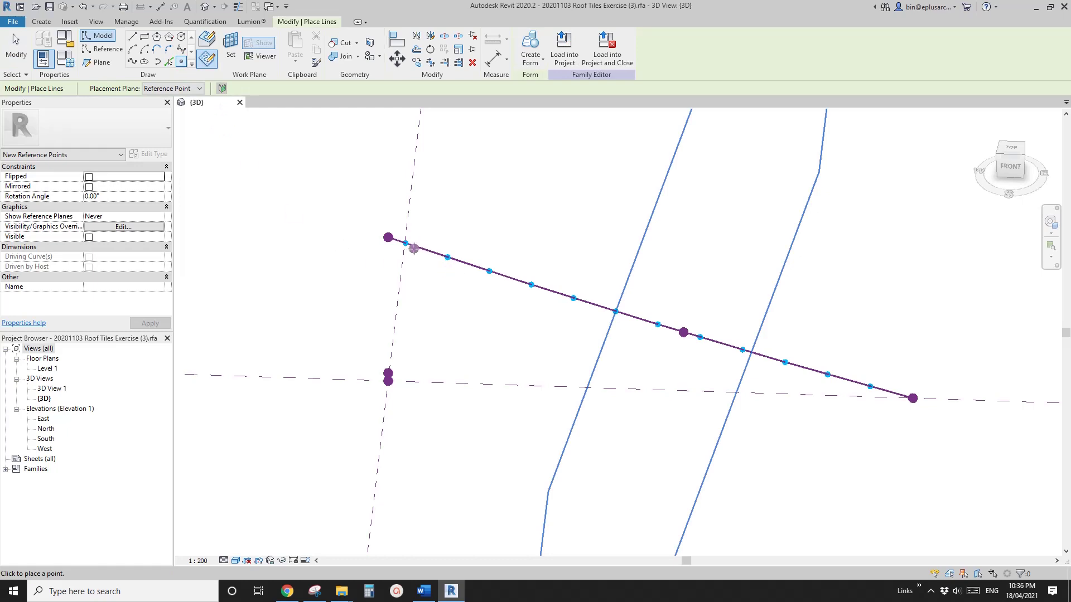
shift+middle_drag(343, 182, 237, 124)
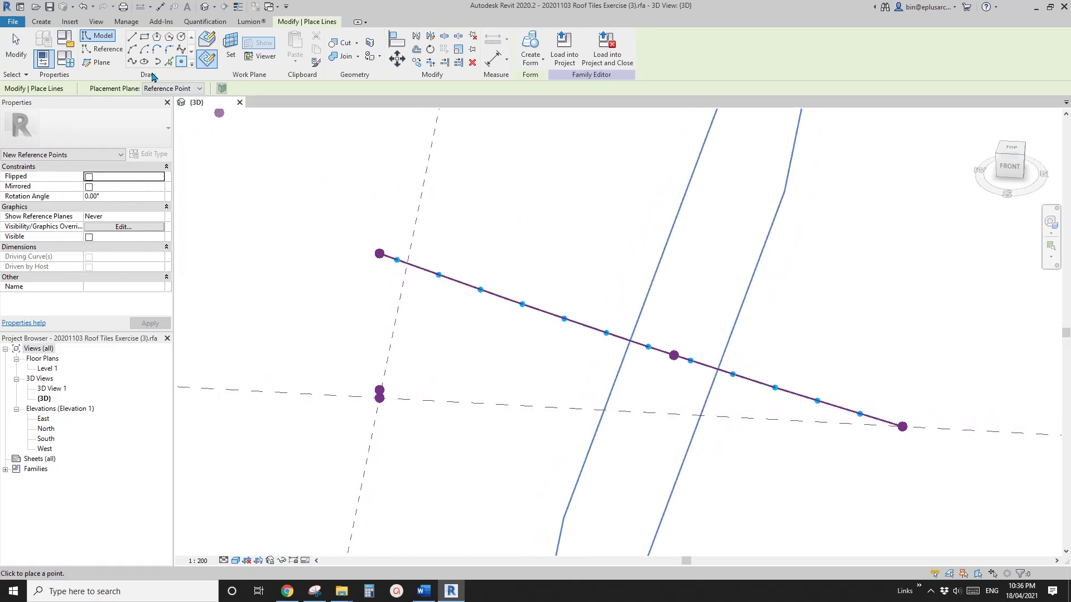
scroll(438, 273, up, 1)
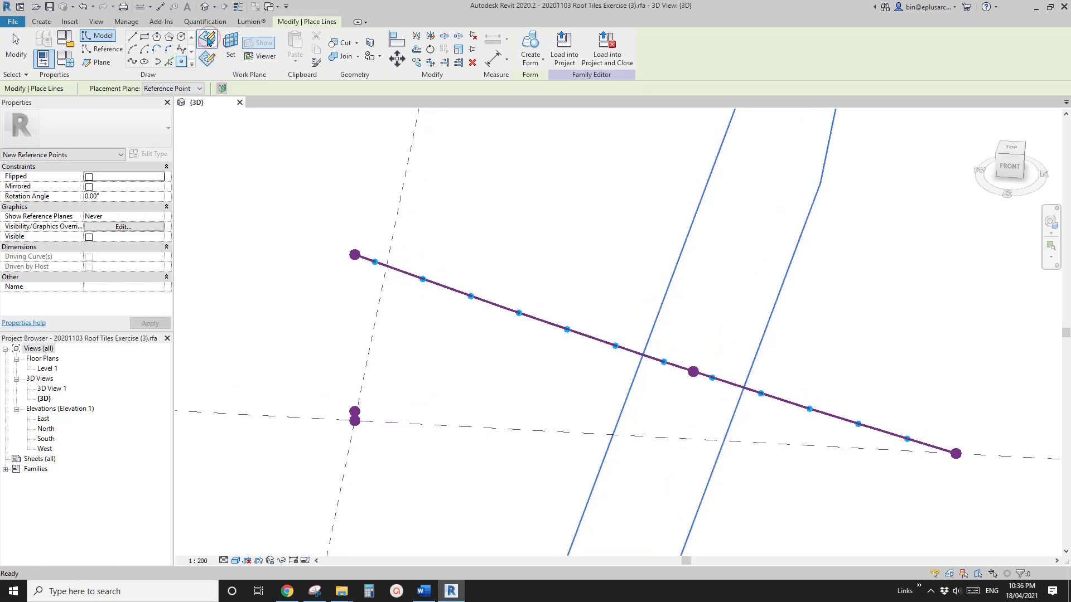
click(207, 39)
click(376, 262)
click(423, 279)
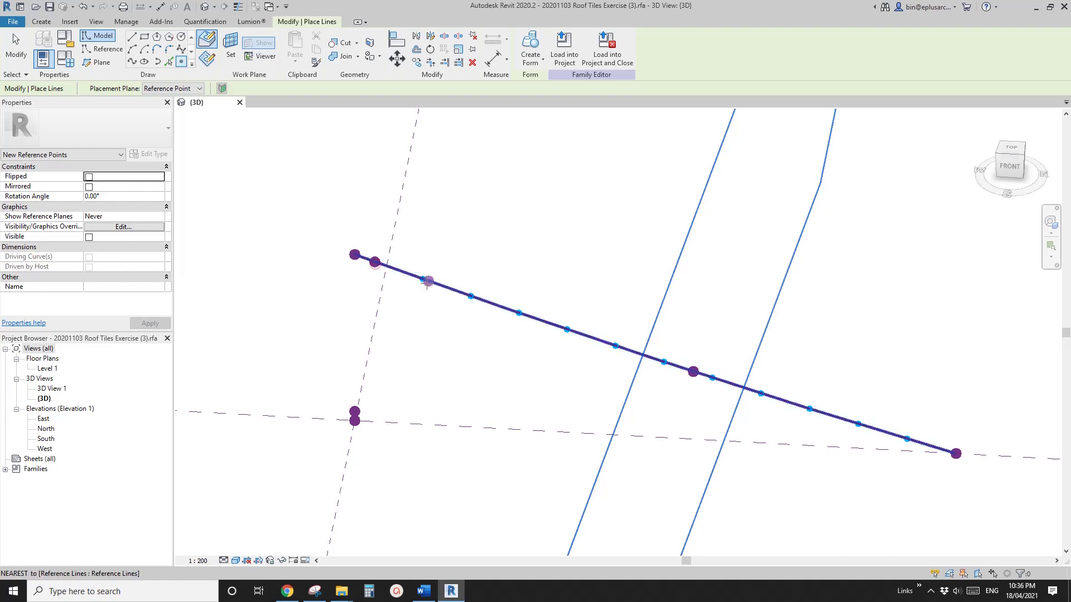
click(471, 297)
click(519, 312)
click(567, 329)
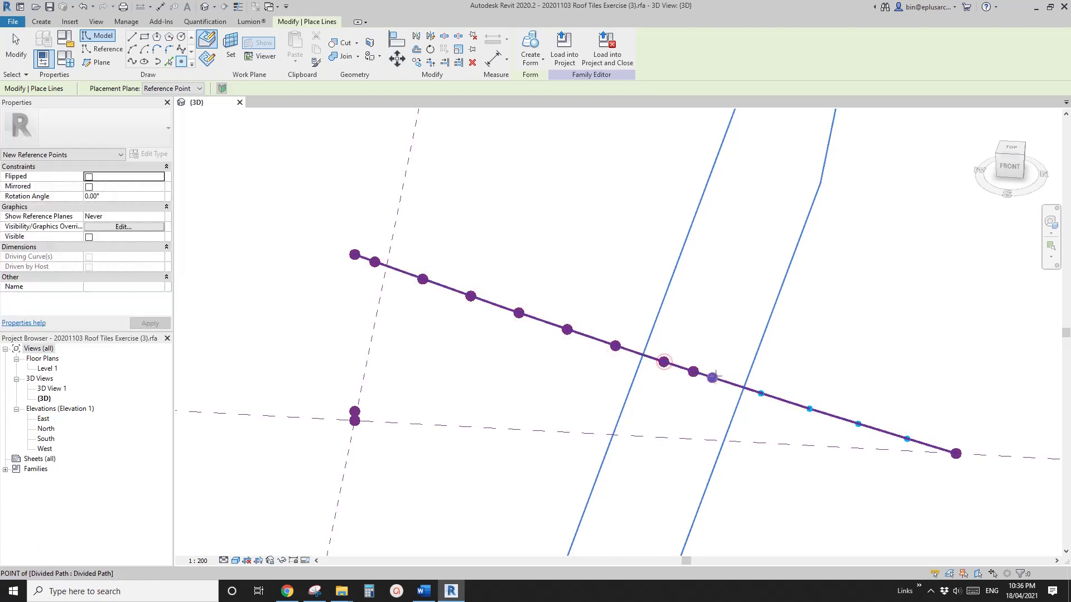
click(663, 362)
click(712, 378)
click(810, 409)
click(908, 439)
middle_drag(899, 363, 839, 327)
key(Escape)
key(Escape)
scroll(665, 329, down, 2)
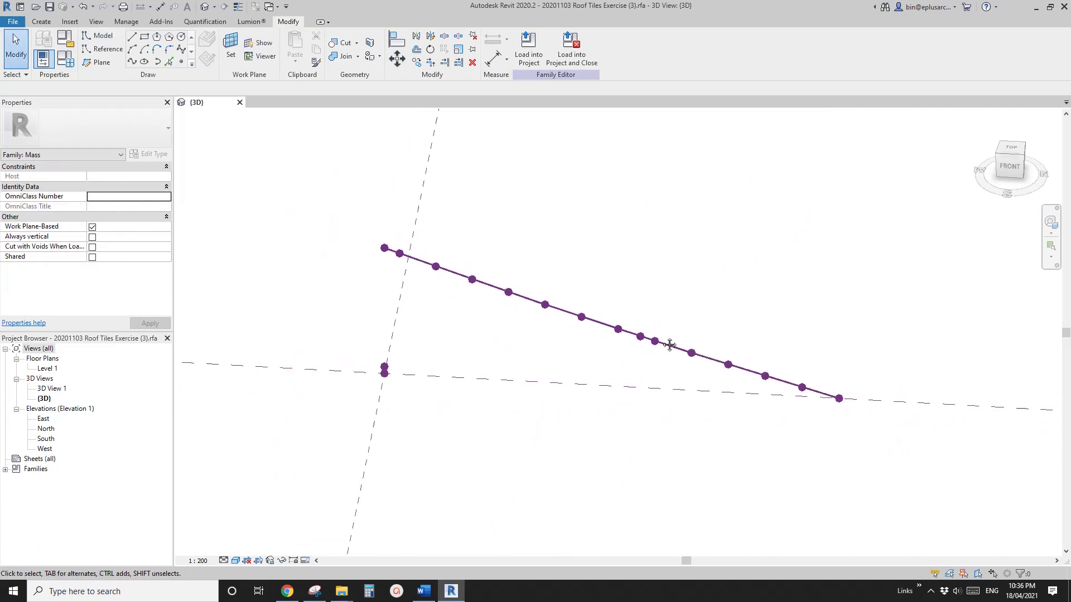
- Connect the first two node-hosted reference points near the curve's upper end with a spline through points
shift+middle_drag(671, 344, 658, 363)
scroll(408, 266, up, 2)
drag(406, 217, 498, 300)
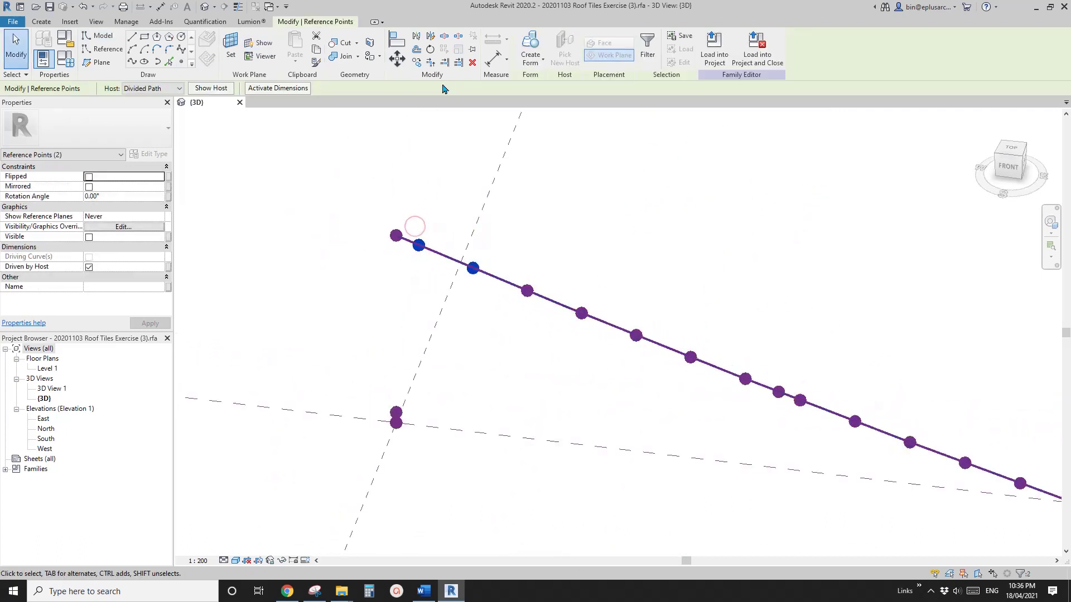
click(131, 63)
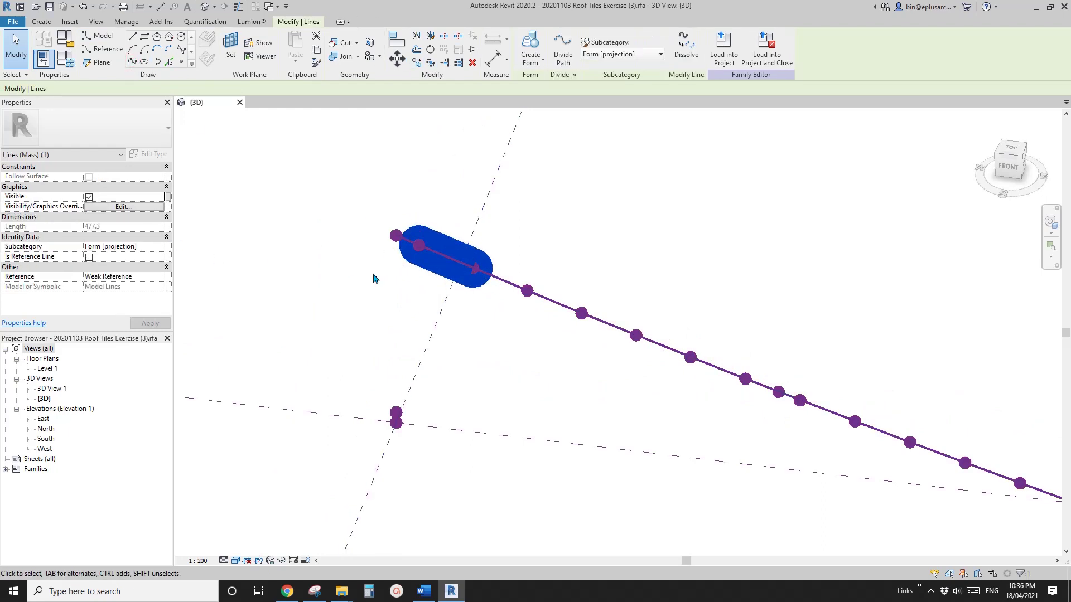
middle_drag(370, 348, 329, 354)
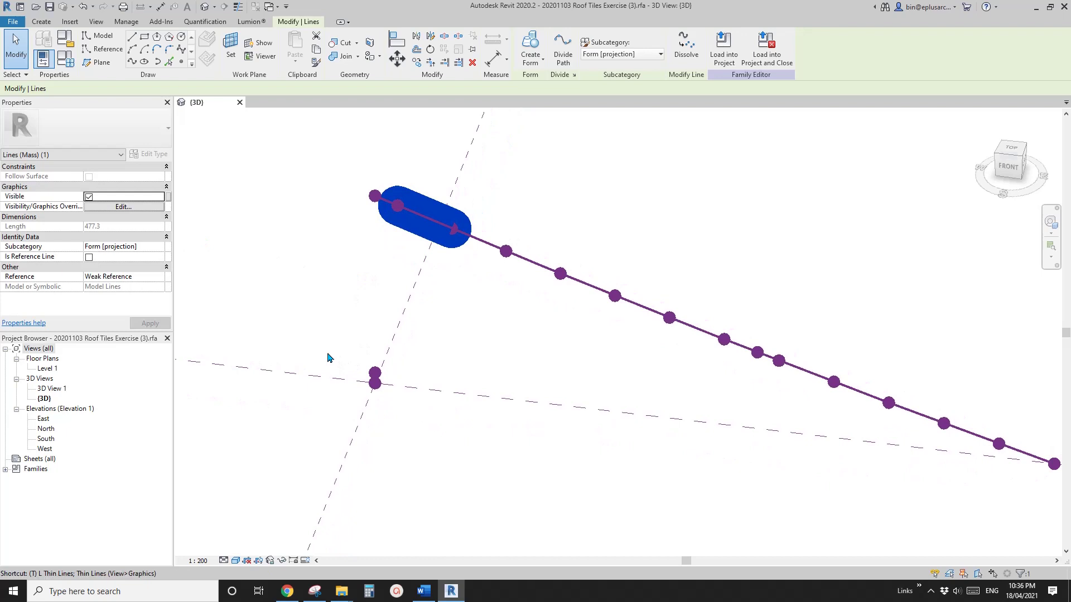
- Change the 3D view's scale to 1:20
click(350, 349)
scroll(379, 342, down, 1)
shift+middle_drag(455, 326, 448, 330)
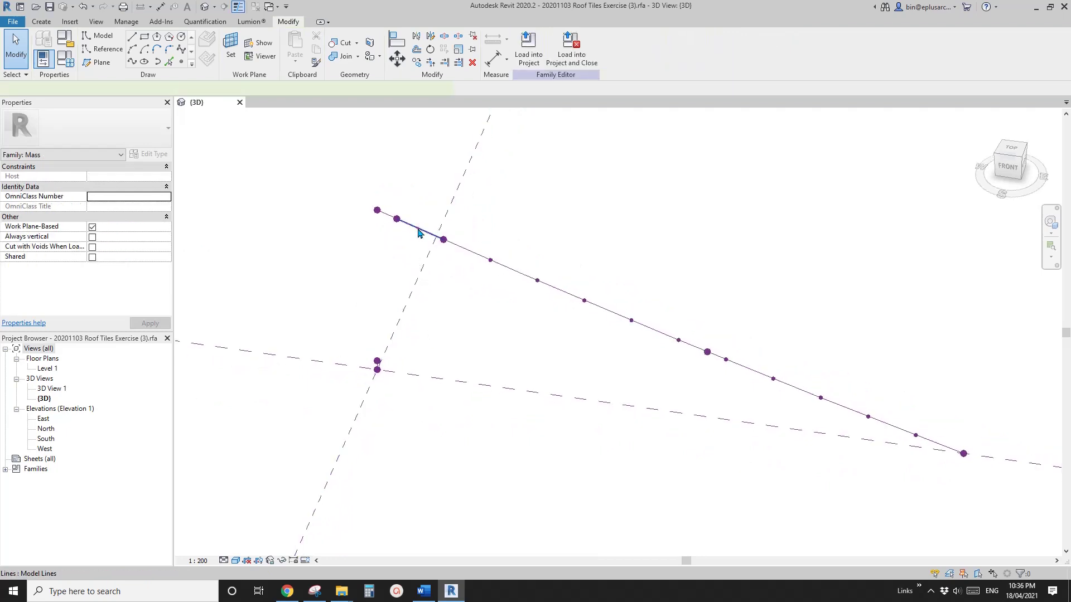
click(418, 229)
click(200, 560)
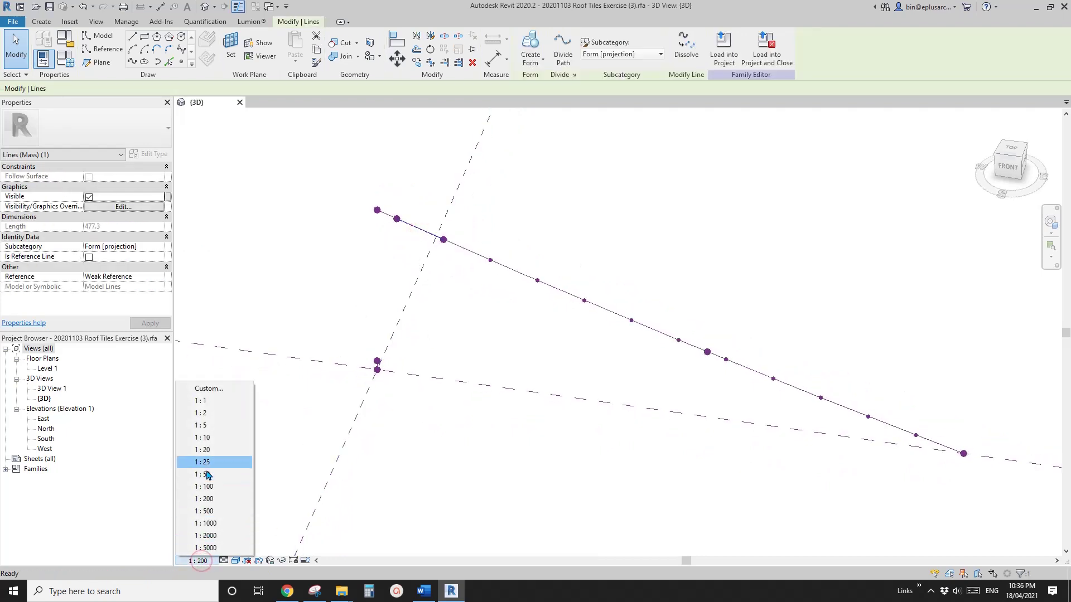
click(203, 450)
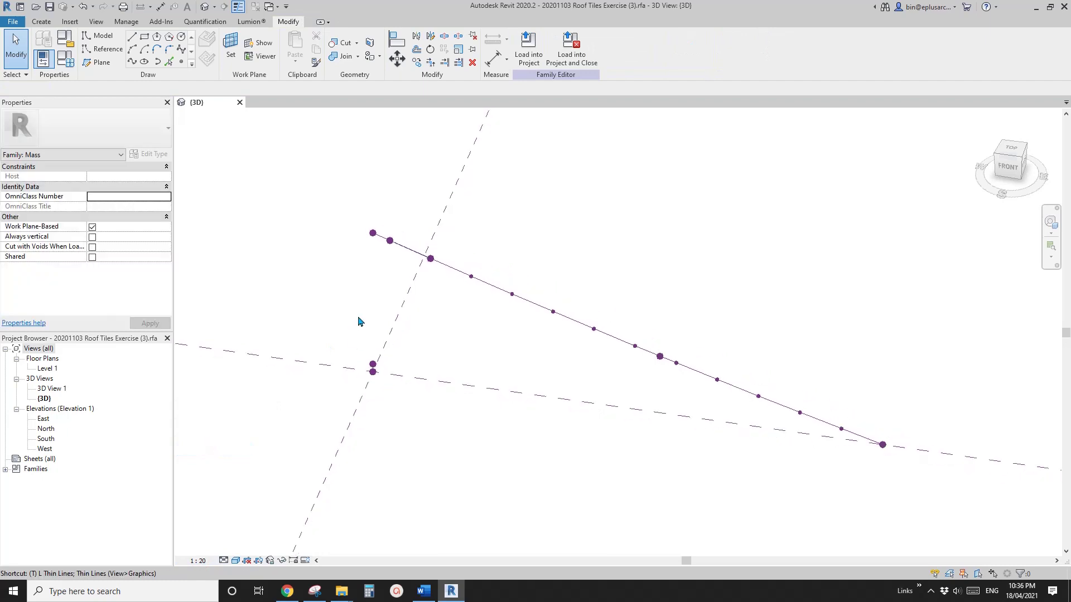
scroll(423, 258, up, 3)
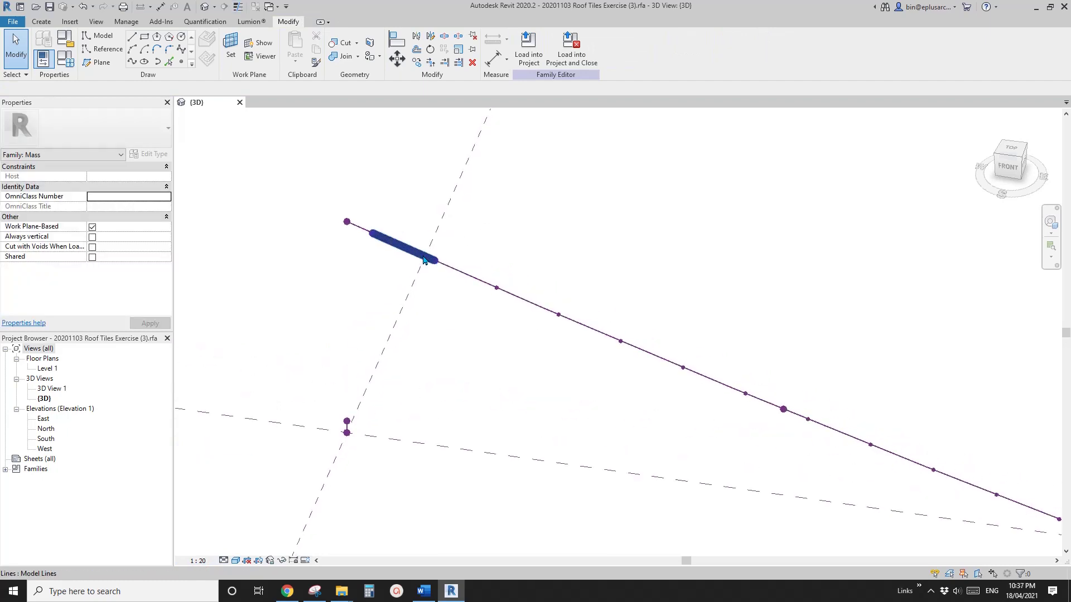
mouse_move(423, 259)
middle_down()
mouse_move(399, 235)
mouse_move(406, 266)
middle_up()
scroll(445, 265, down, 2)
- Connect each neighbouring pair of points from the second node to the sixth with its own spline through points
drag(367, 213, 437, 304)
click(403, 255)
drag(408, 222, 500, 342)
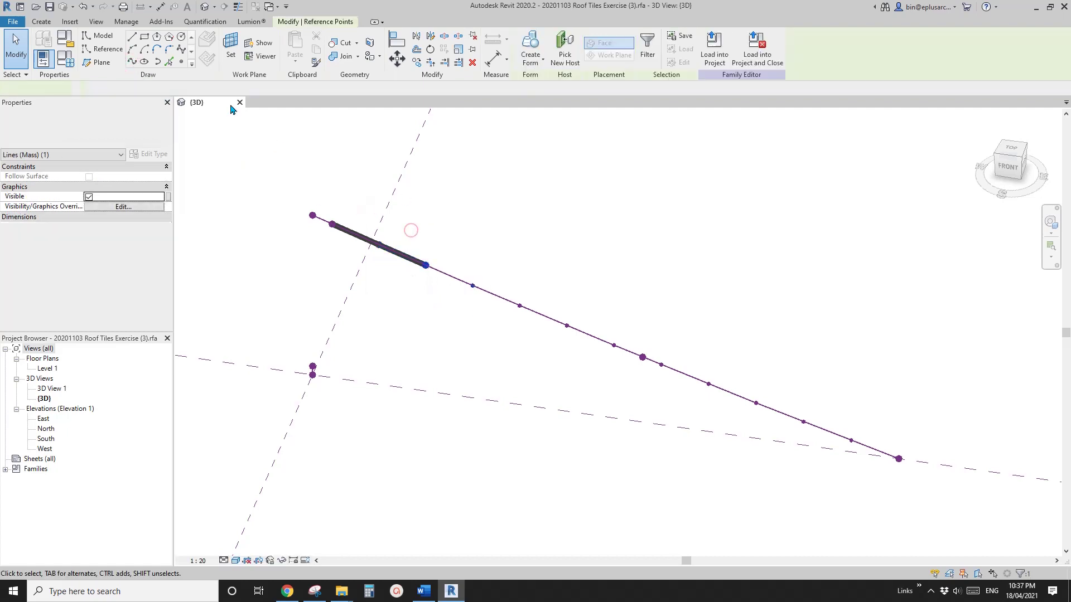
click(132, 61)
drag(461, 240, 540, 336)
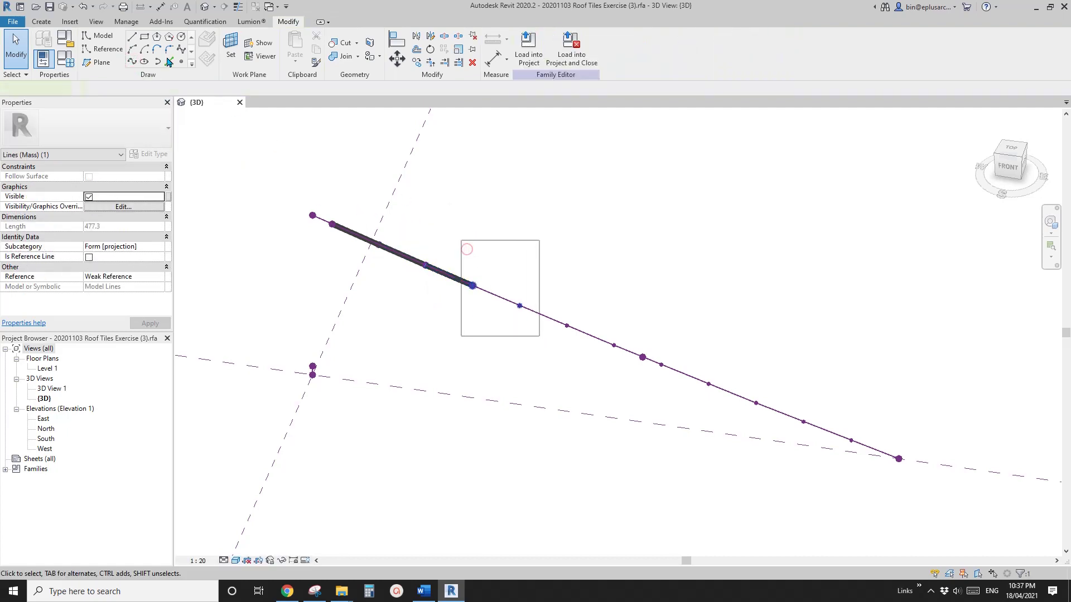
click(133, 61)
drag(502, 266, 577, 350)
click(138, 64)
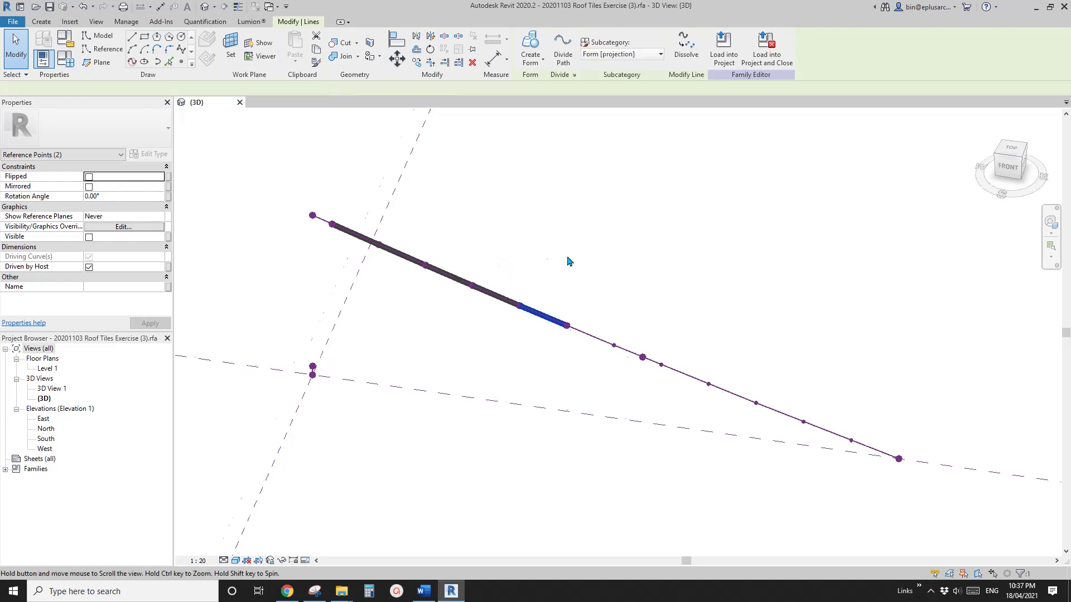
- Connect each remaining neighbouring pair of points, from the sixth node down to the curve's outer end, with its own spline through points
middle_drag(567, 260, 482, 242)
drag(467, 266, 541, 355)
click(134, 62)
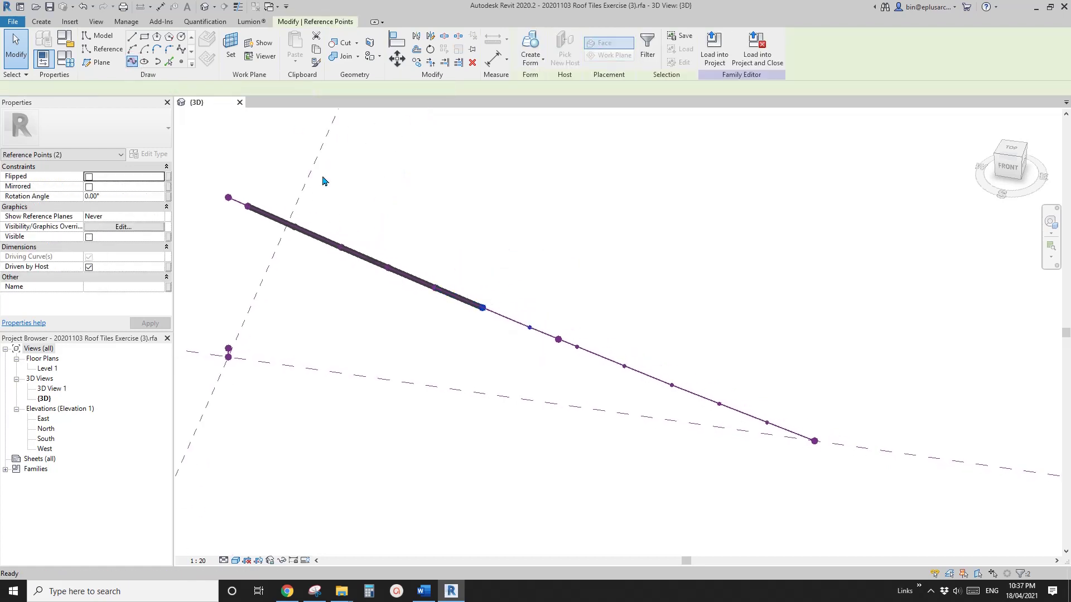
middle_drag(573, 274, 525, 255)
drag(469, 269, 537, 338)
click(504, 317)
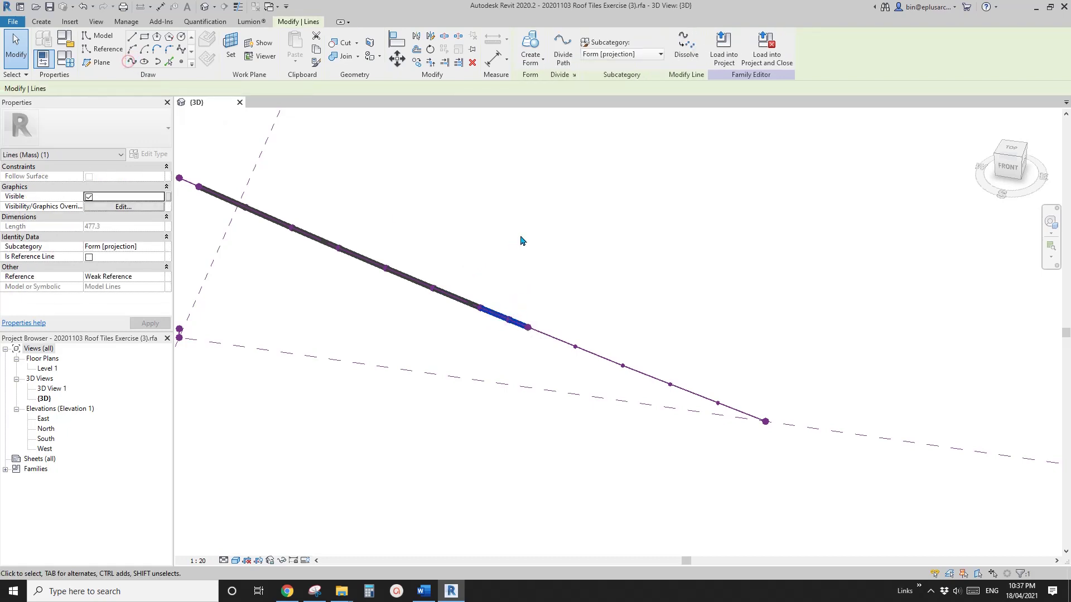
middle_drag(326, 294, 296, 260)
middle_drag(560, 278, 523, 263)
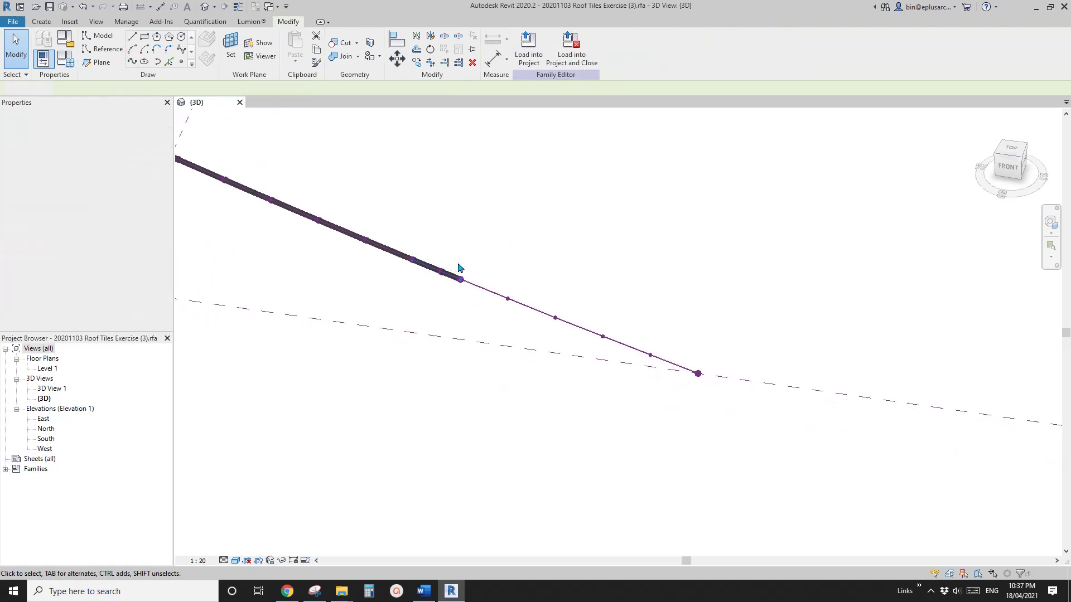
drag(452, 256, 529, 329)
click(130, 64)
middle_drag(579, 269, 560, 275)
drag(473, 273, 561, 346)
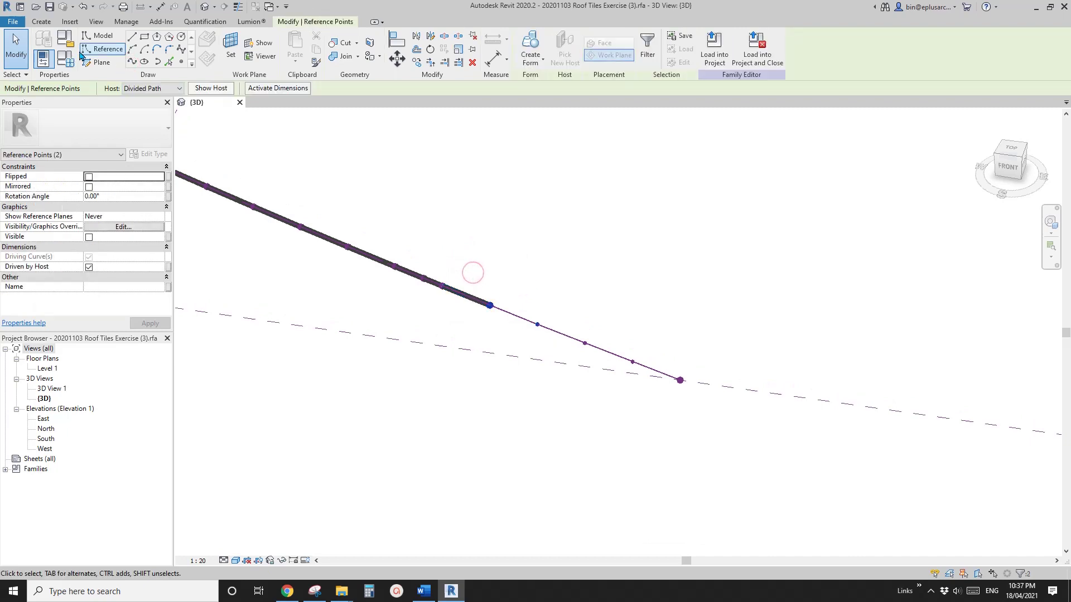
click(131, 62)
drag(519, 285, 598, 352)
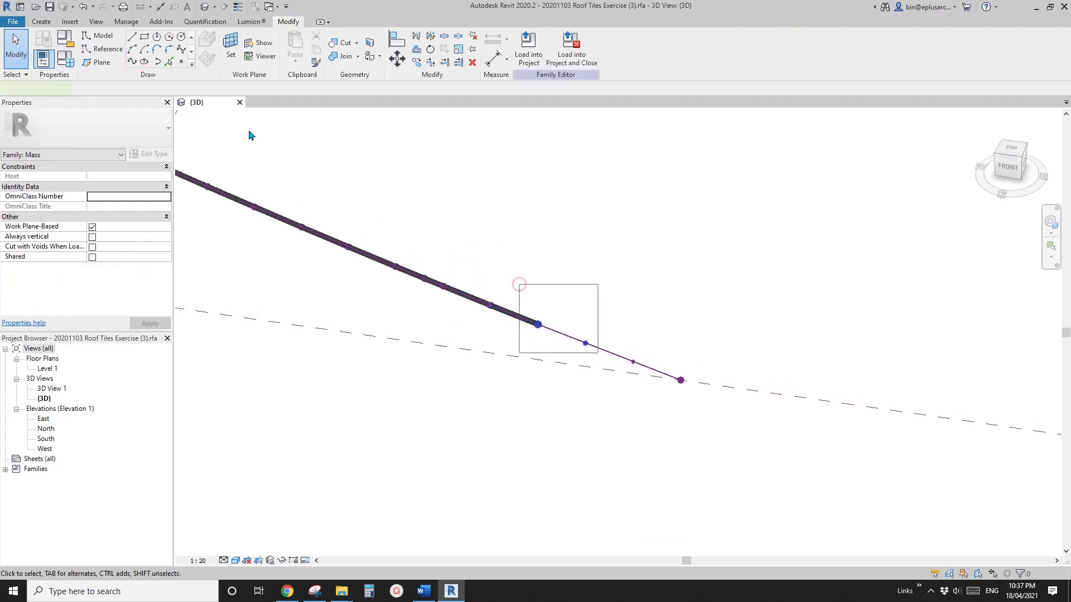
click(131, 63)
middle_drag(545, 220, 530, 218)
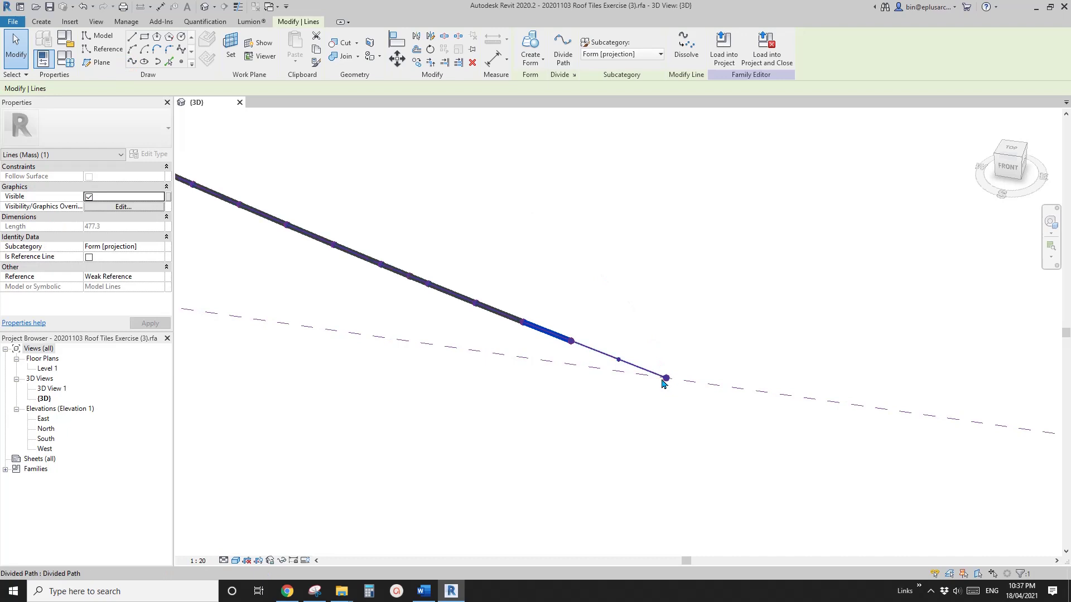
drag(552, 313, 605, 338)
click(132, 62)
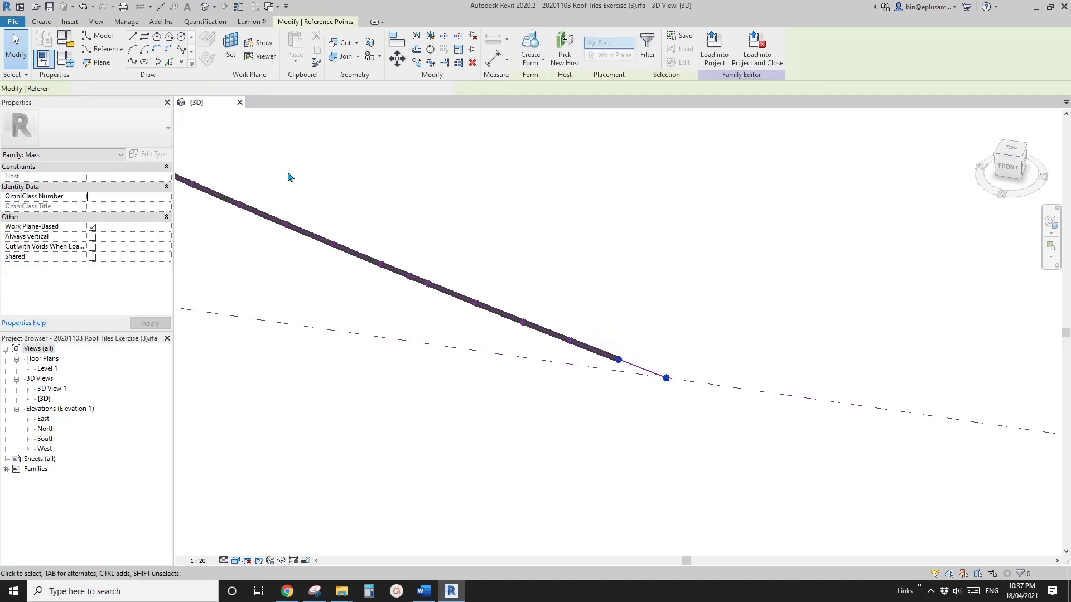
click(132, 62)
click(752, 351)
- Select the whole chain of spline segments along the curve and turn them into reference lines
scroll(753, 351, down, 2)
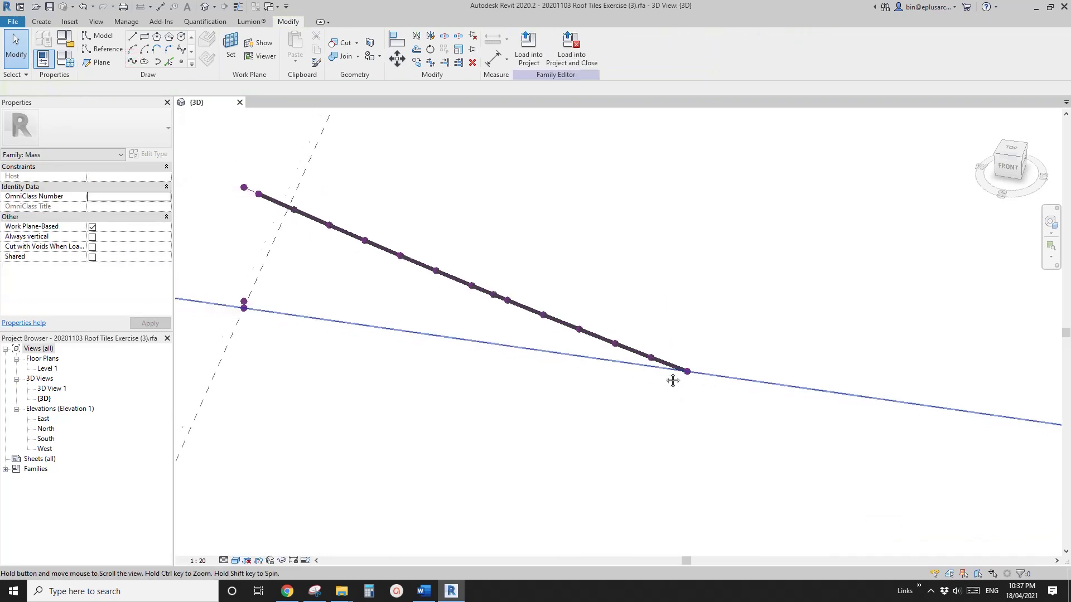
key(Tab)
scroll(680, 373, up, 2)
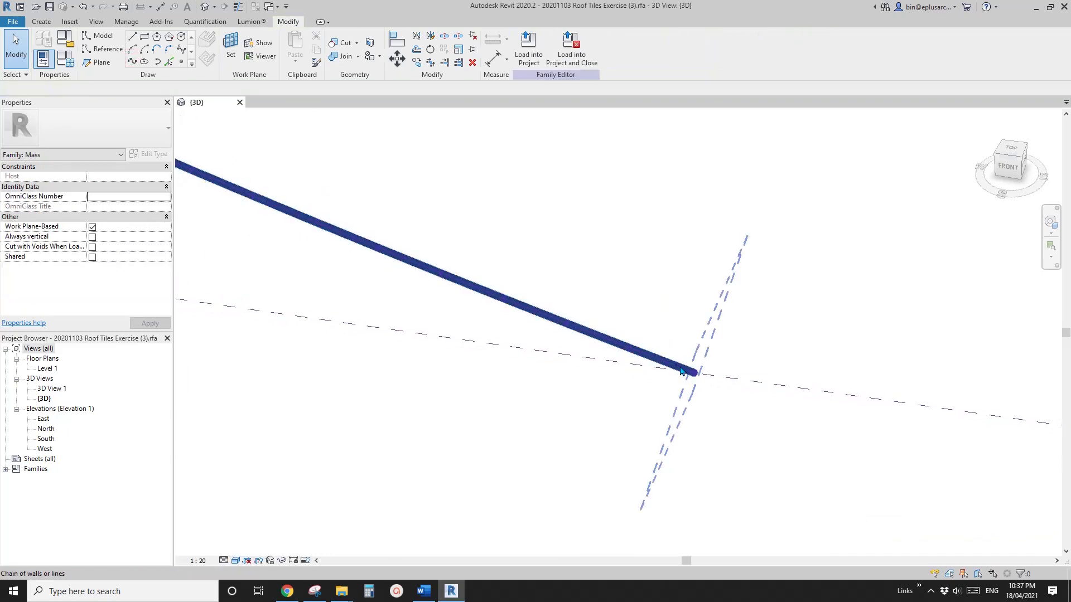
scroll(680, 367, down, 2)
middle_drag(548, 351, 645, 345)
middle_drag(416, 254, 531, 286)
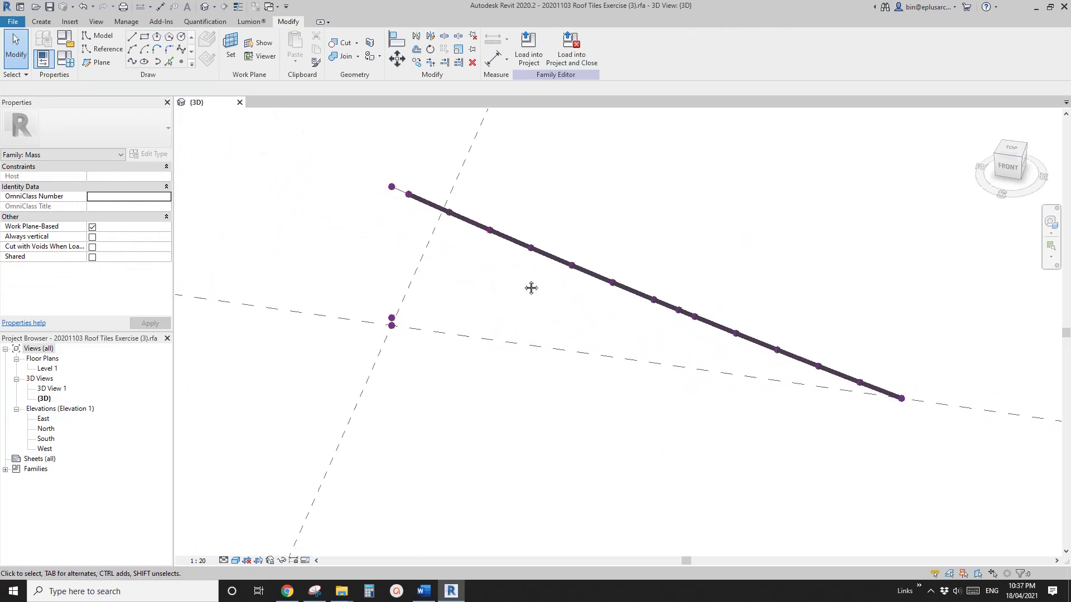
middle_drag(435, 211, 437, 192)
click(427, 213)
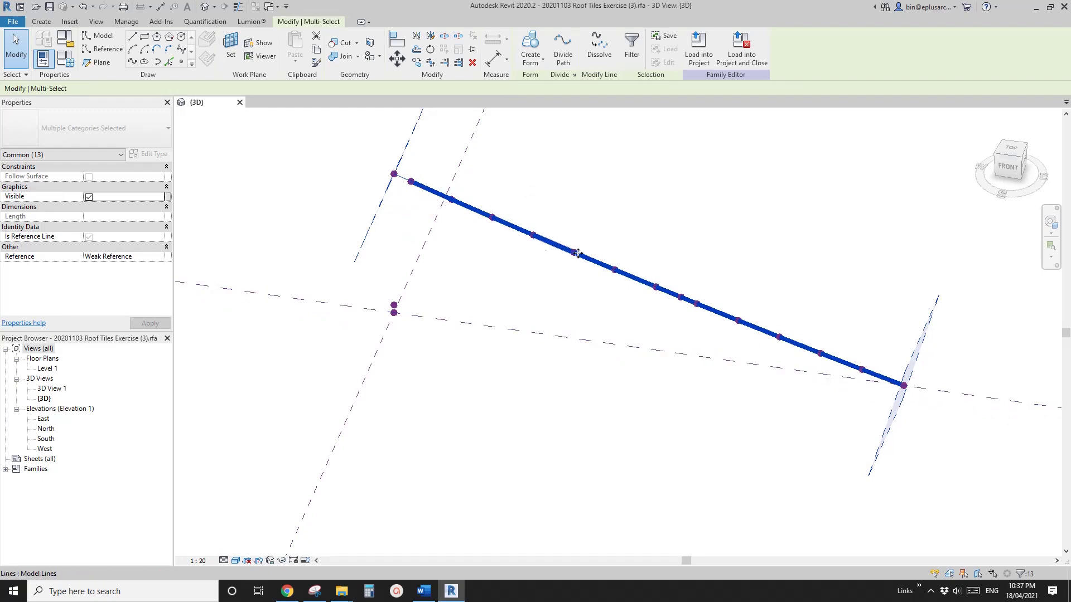
click(89, 237)
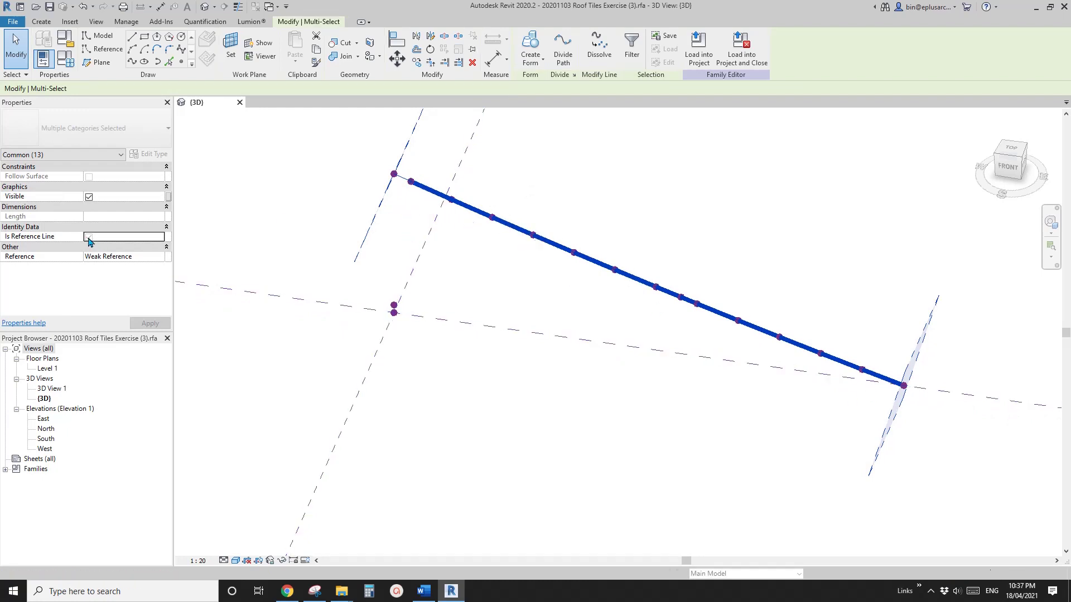
click(615, 199)
shift+middle_drag(615, 199, 636, 246)
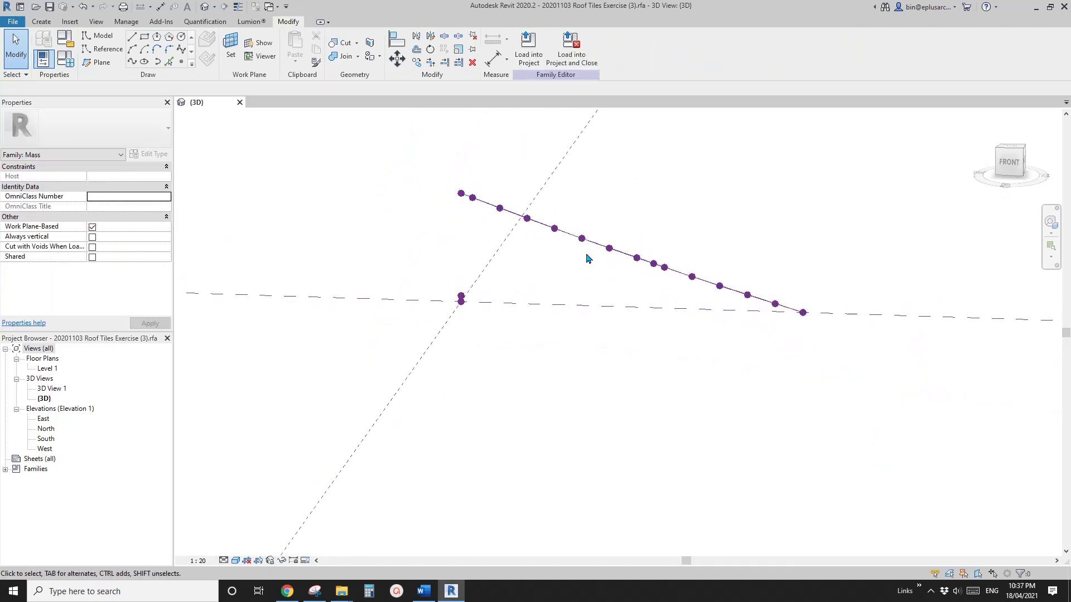
scroll(466, 210, up, 3)
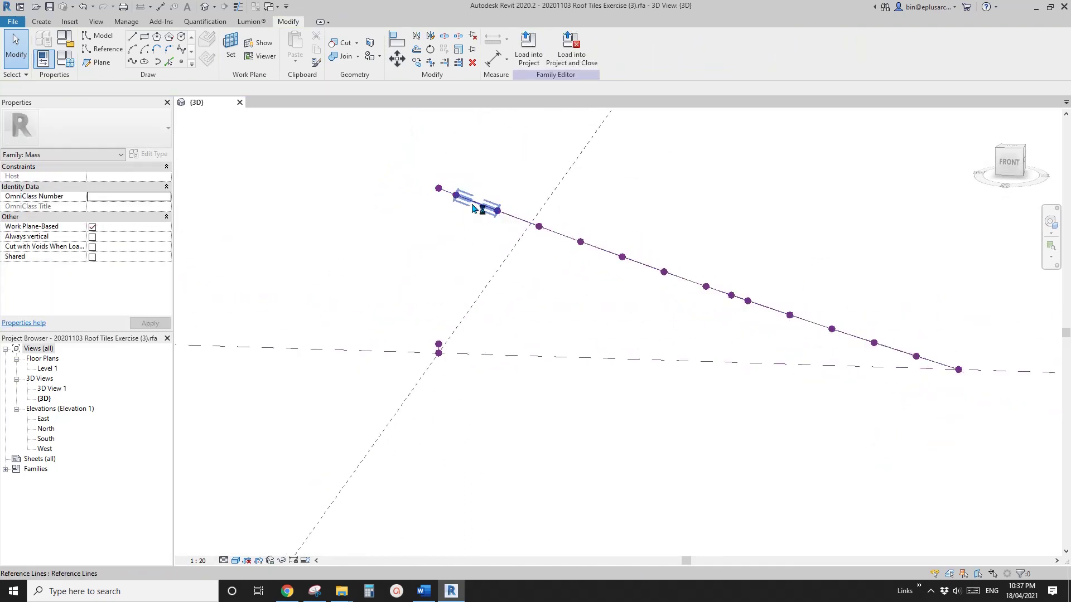
drag(448, 170, 939, 390)
ctrl+drag(898, 328, 975, 393)
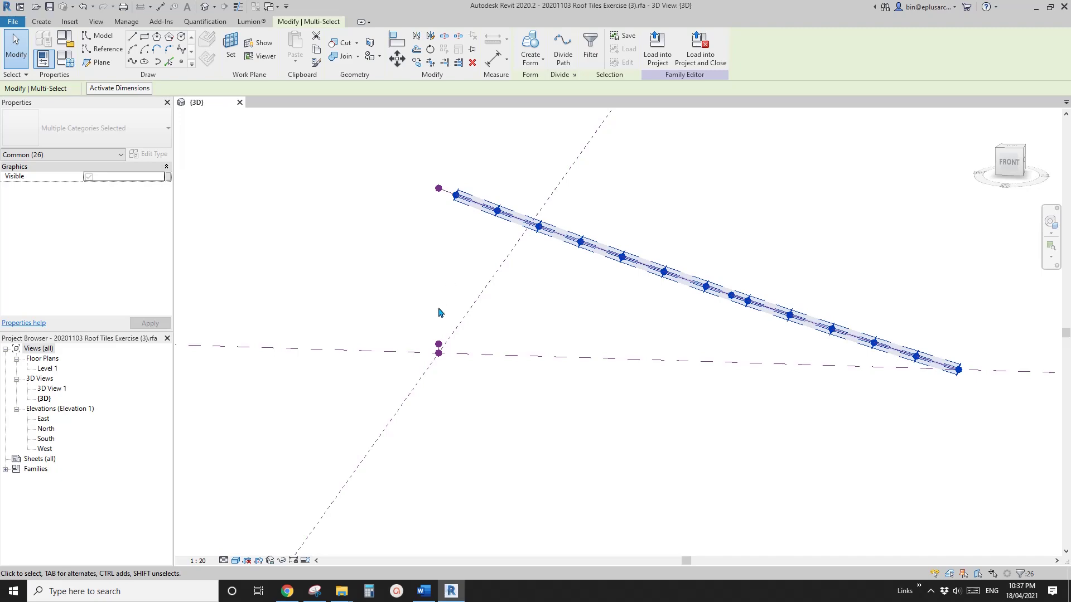
scroll(439, 352, up, 3)
ctrl+click(437, 346)
scroll(446, 332, down, 3)
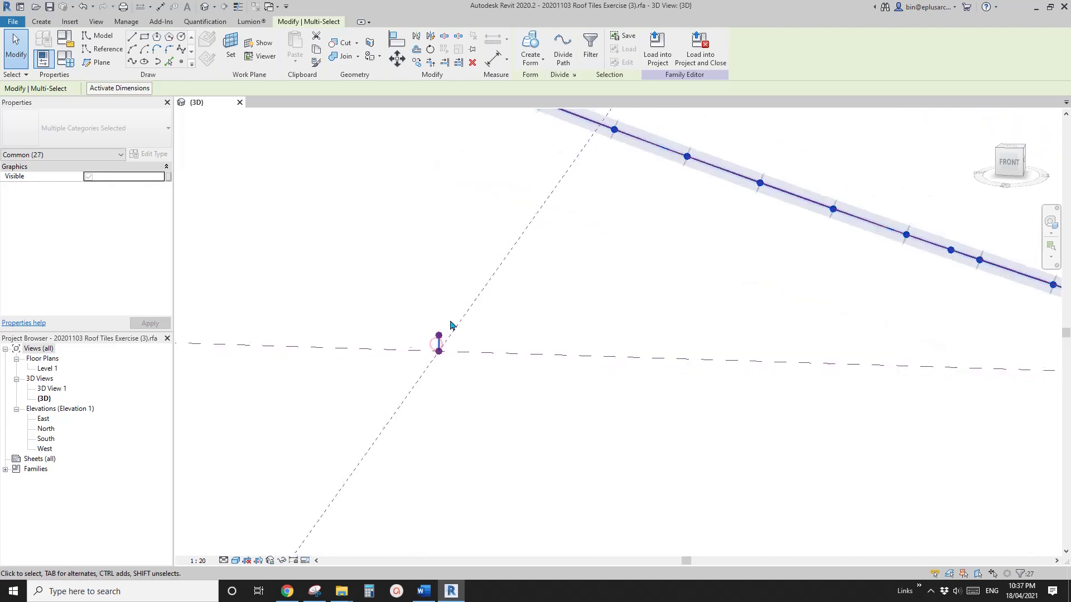
middle_drag(450, 324, 422, 344)
click(534, 44)
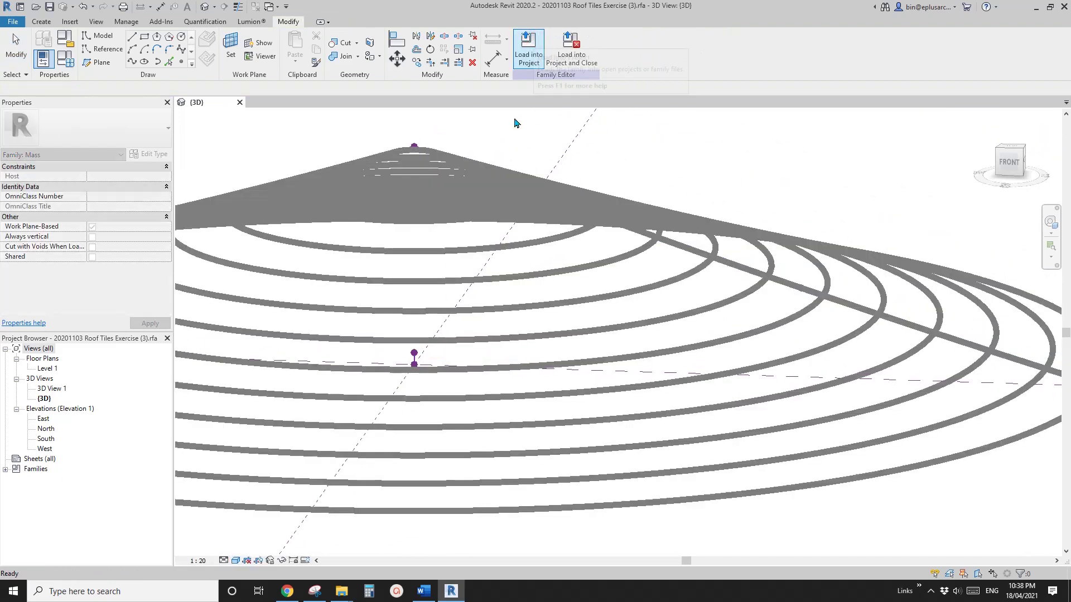
scroll(510, 267, down, 3)
shift+middle_drag(543, 281, 646, 423)
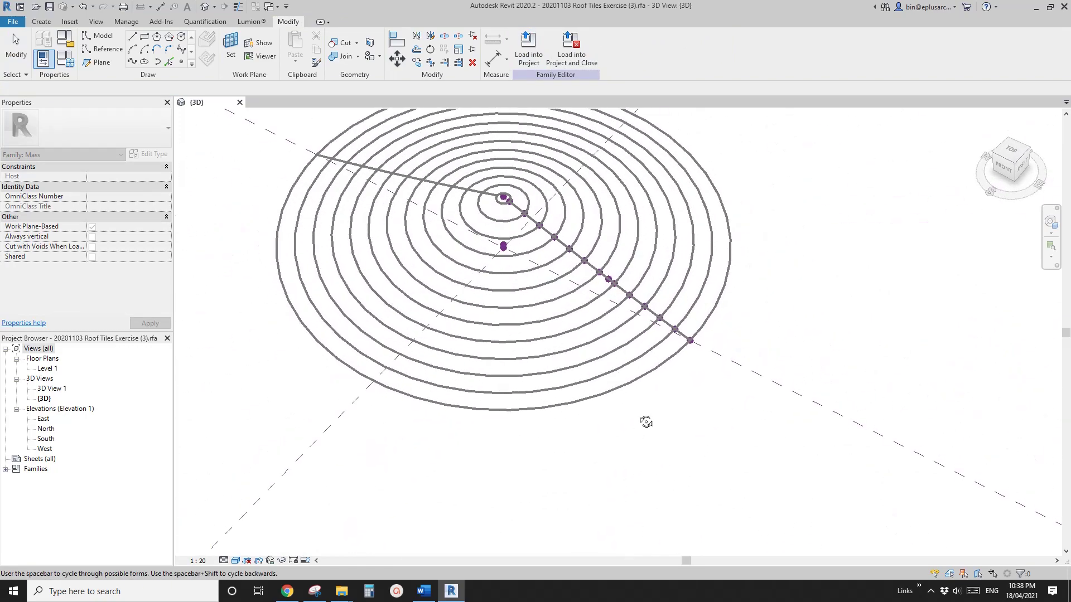
middle_drag(597, 370, 618, 401)
key(Escape)
- Create a revolved form from the sloping reference line segments around the short vertical line at the centre, accepting the ringed cone shape
scroll(548, 311, up, 5)
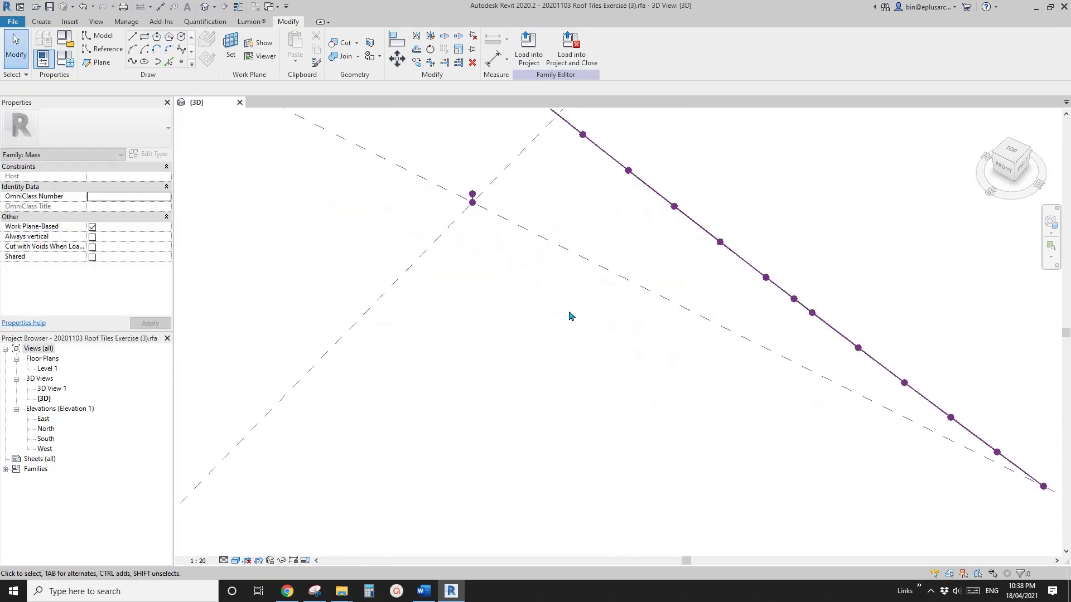
scroll(576, 326, down, 4)
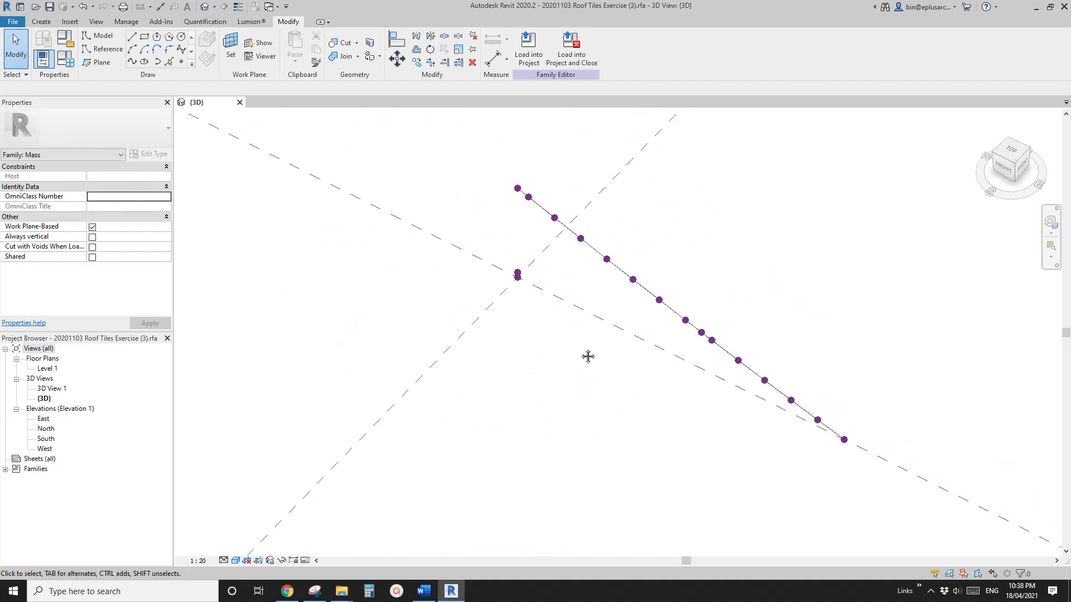
shift+middle_drag(580, 353, 595, 328)
scroll(556, 296, up, 2)
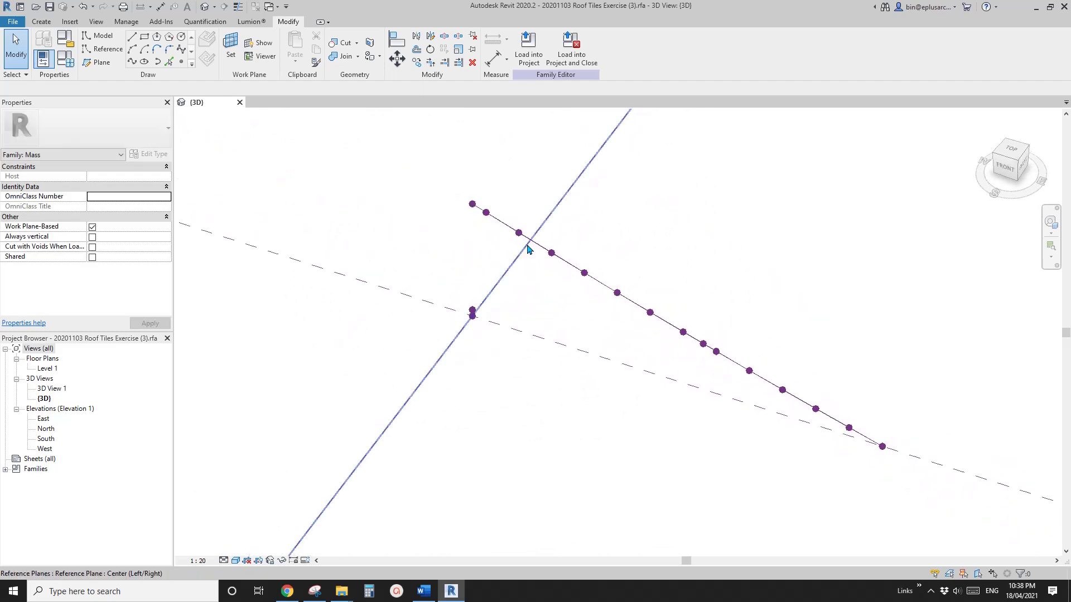
drag(480, 190, 898, 485)
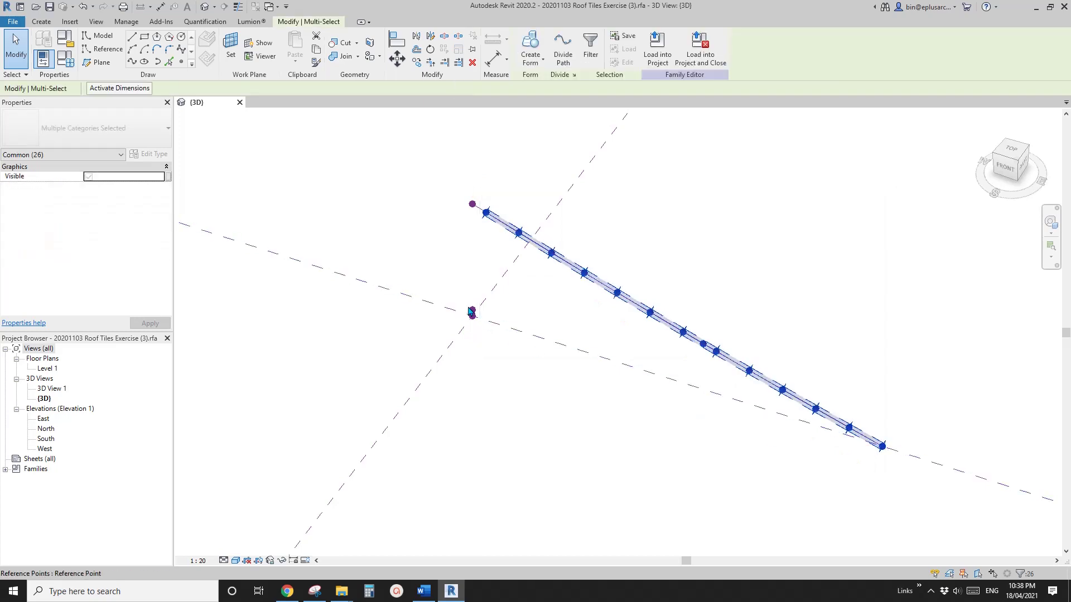
click(536, 49)
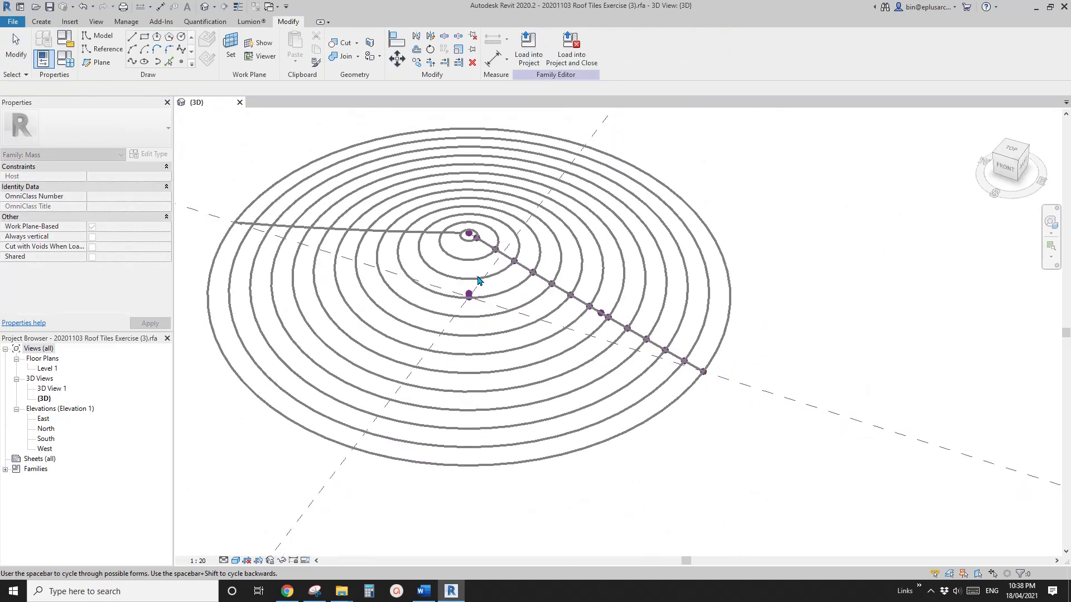
middle_drag(477, 277, 520, 286)
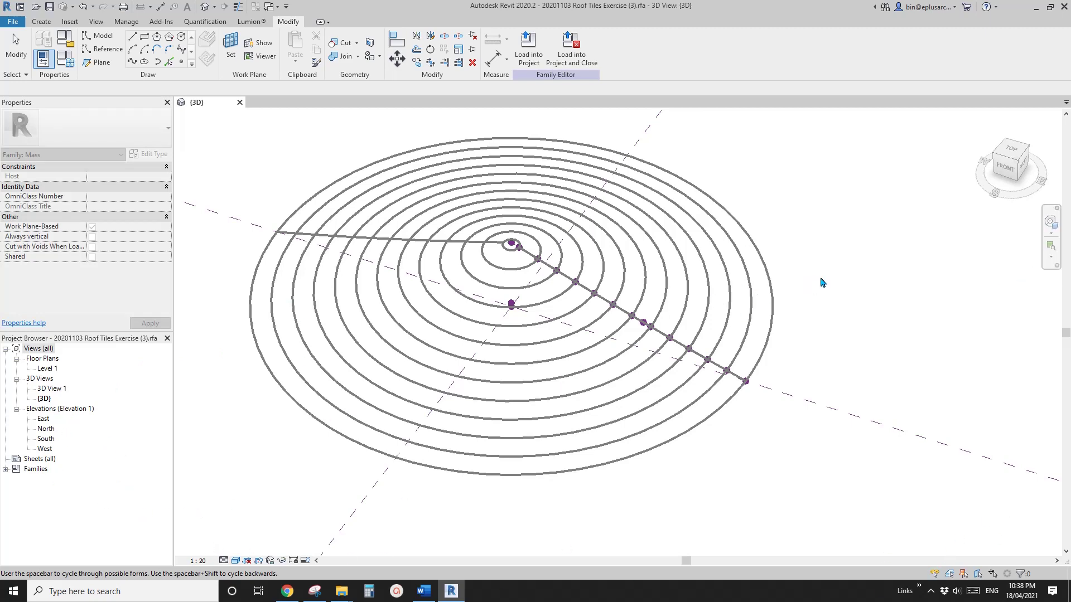
middle_drag(826, 284, 839, 301)
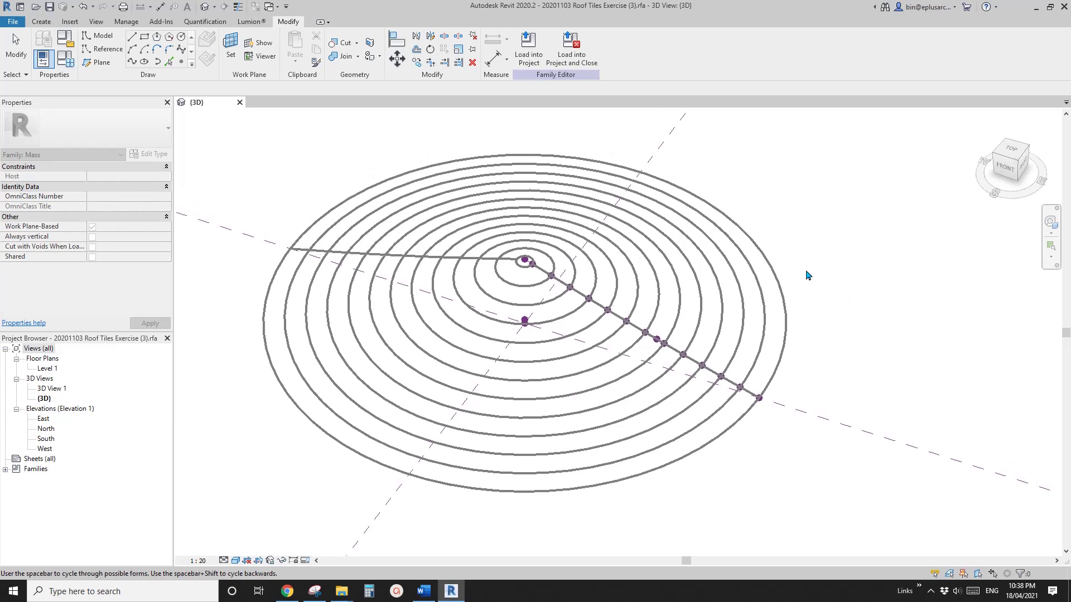
click(834, 188)
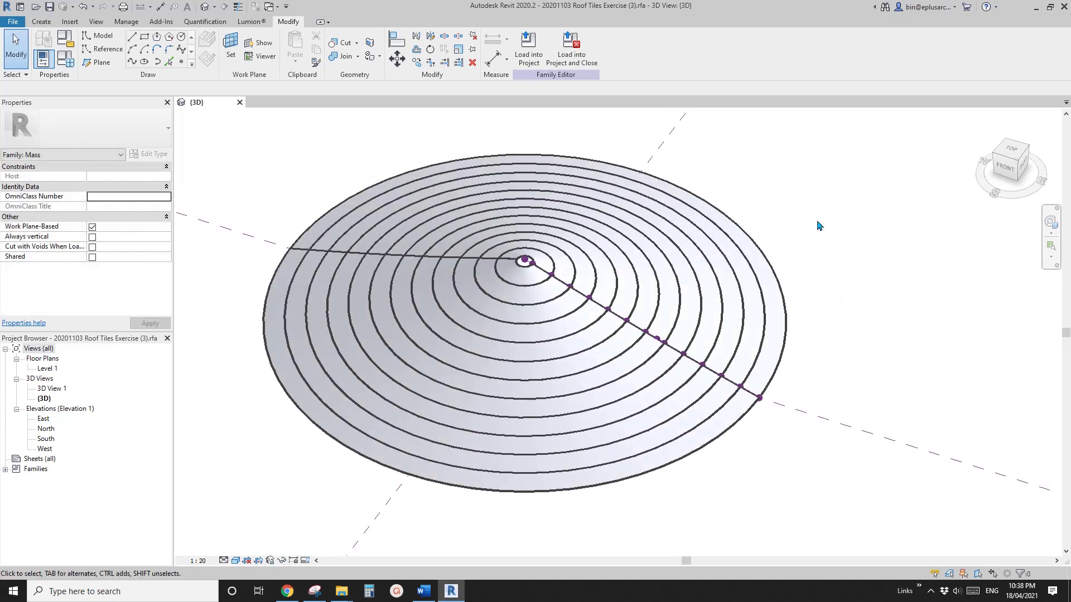
- Examine the ringed conical form around its apex and from several angles
scroll(792, 251, down, 1)
middle_drag(769, 303, 672, 323)
scroll(613, 321, up, 2)
scroll(505, 301, up, 4)
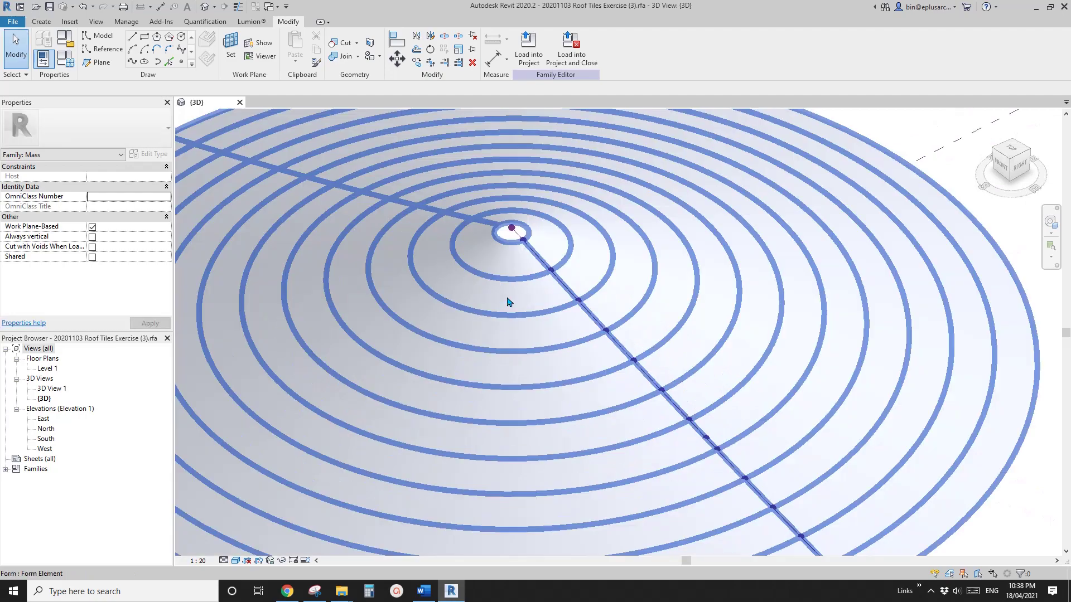
click(507, 302)
scroll(509, 349, down, 5)
shift+middle_drag(508, 349, 677, 324)
scroll(642, 288, up, 2)
key(Escape)
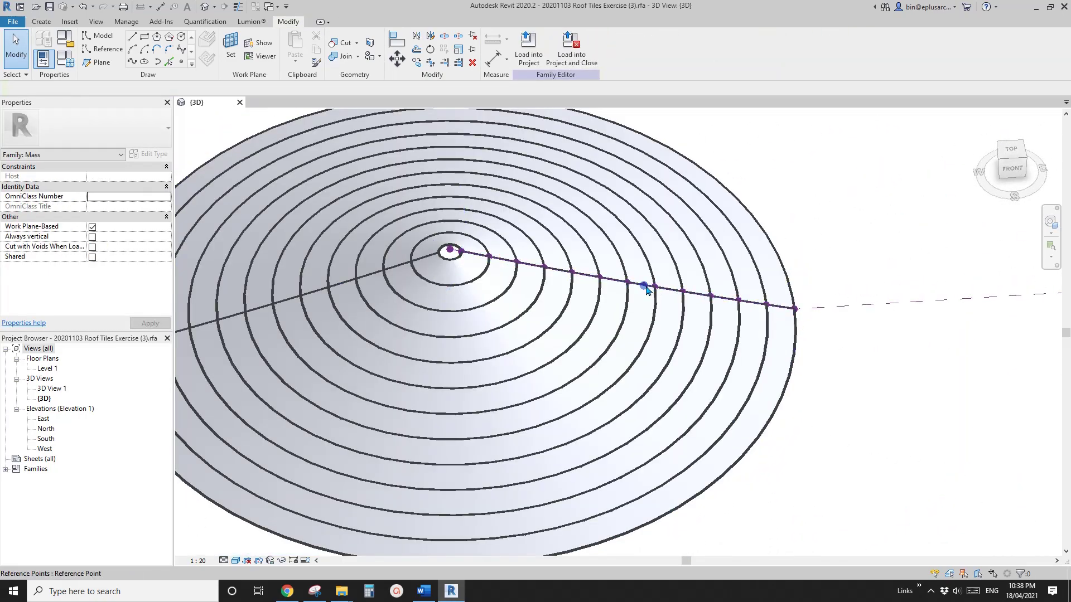
- Lower the reference curve's middle control point slightly to give the roof's slope a sagging profile
click(646, 289)
mouse_move(646, 289)
shift+middle_down()
mouse_move(652, 274)
mouse_move(652, 290)
shift+middle_up()
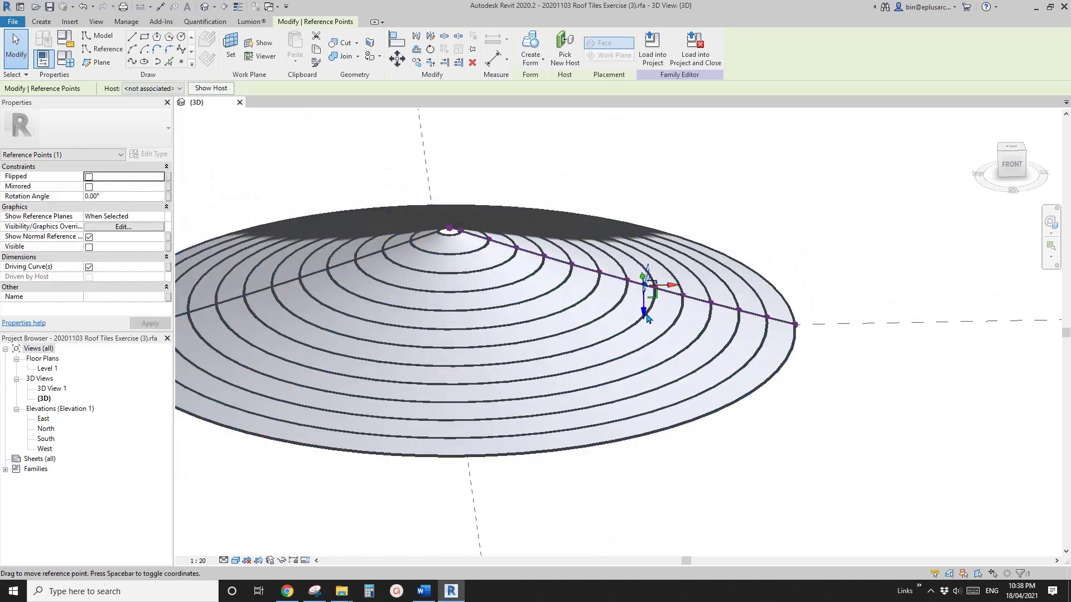
mouse_move(646, 317)
mouse_down()
mouse_move(646, 352)
mouse_move(647, 239)
mouse_move(646, 323)
mouse_up()
shift+middle_drag(644, 329, 556, 429)
- Divide all surfaces of the conical form with Divide Surface
click(574, 315)
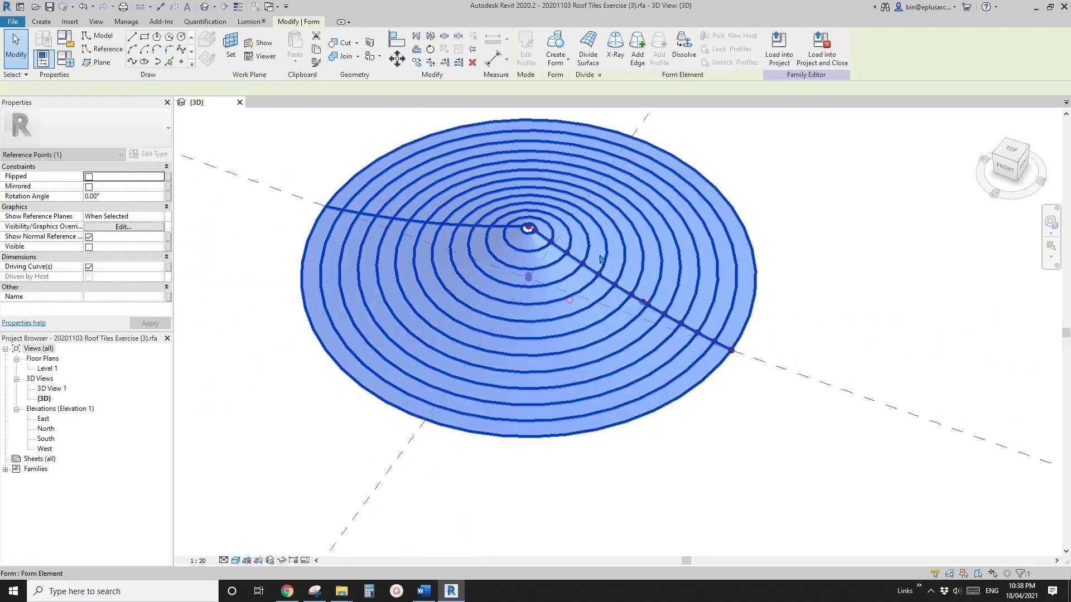
click(588, 59)
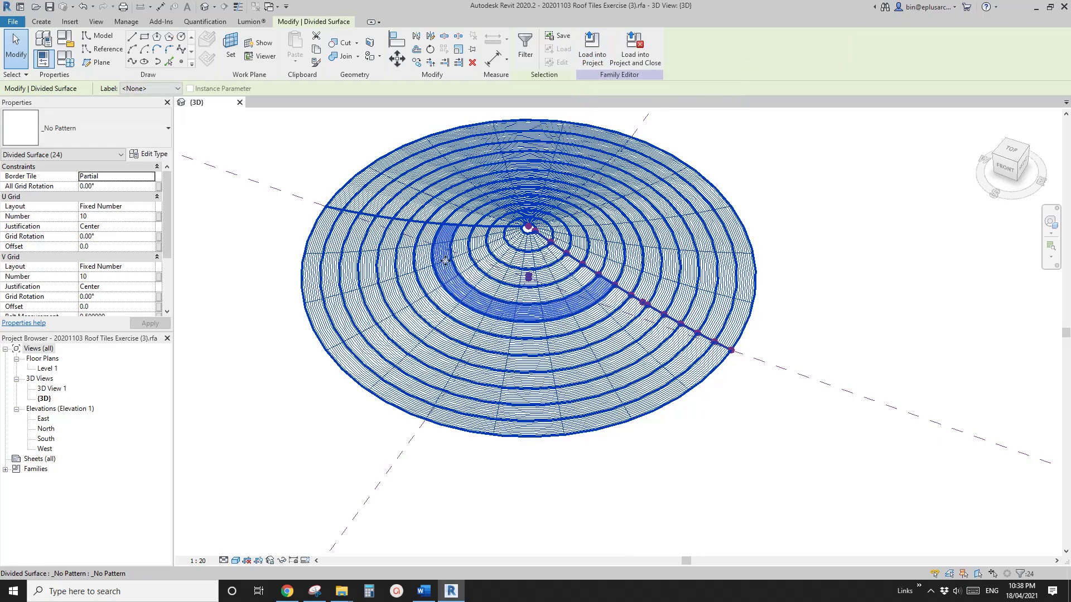
scroll(520, 272, up, 3)
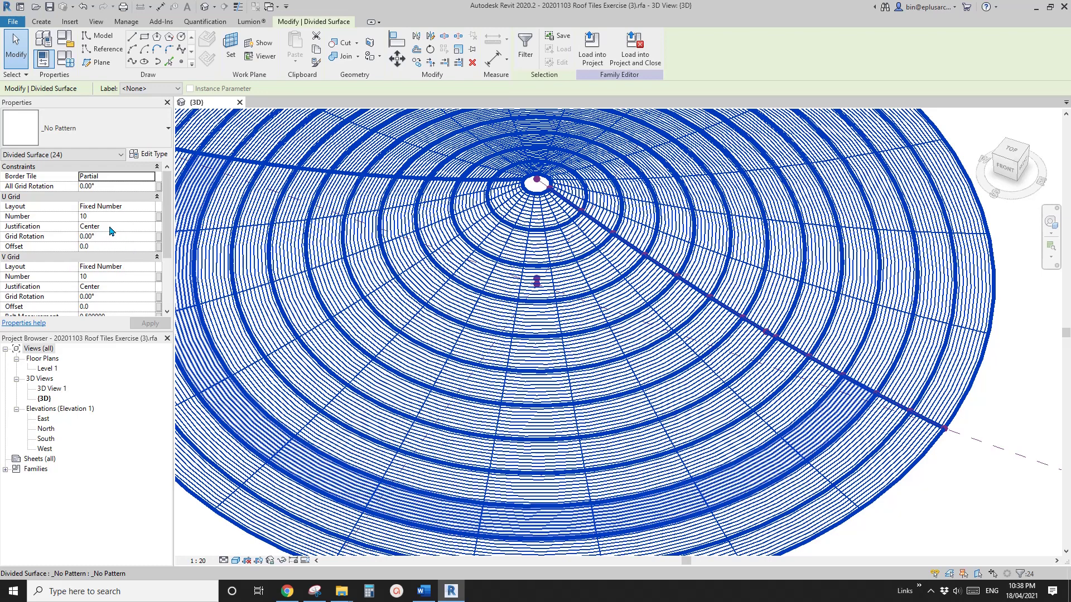
- Set the U grid layout of the divided surfaces to None
click(145, 208)
click(149, 207)
click(100, 217)
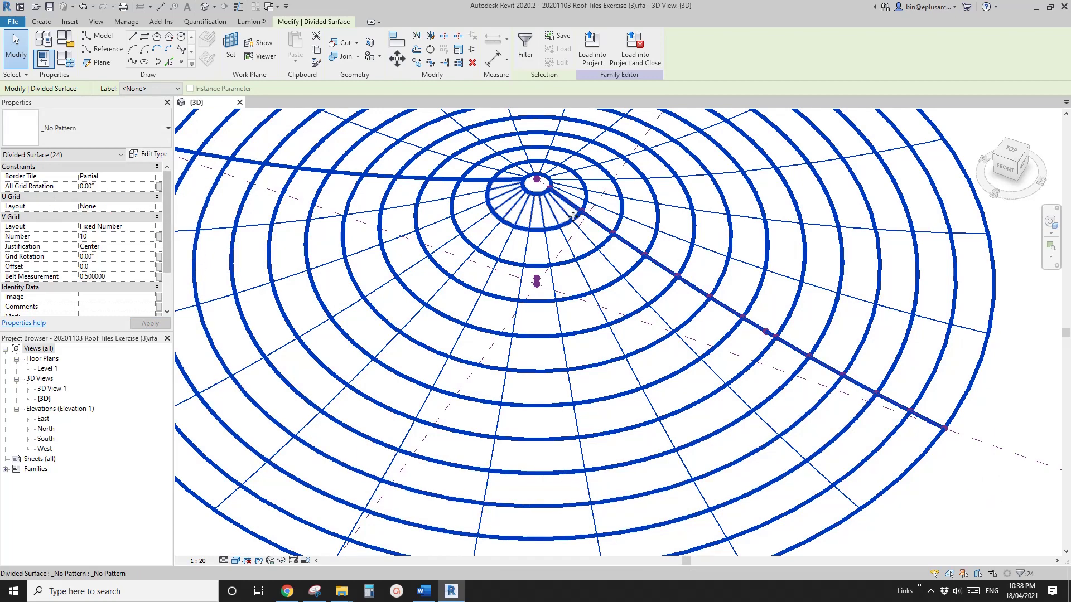
scroll(536, 339, down, 4)
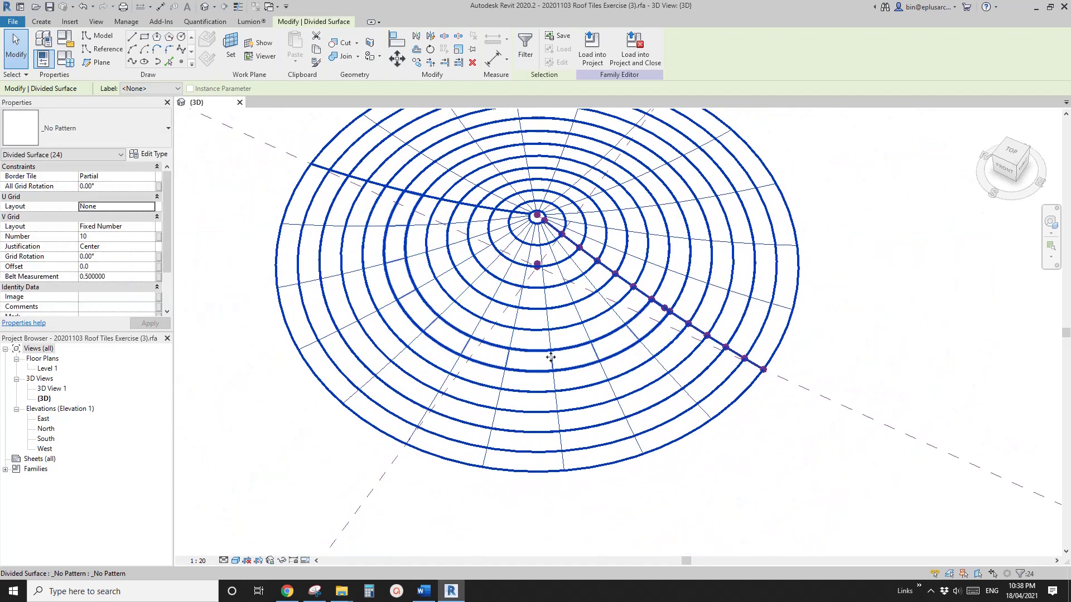
scroll(562, 359, up, 3)
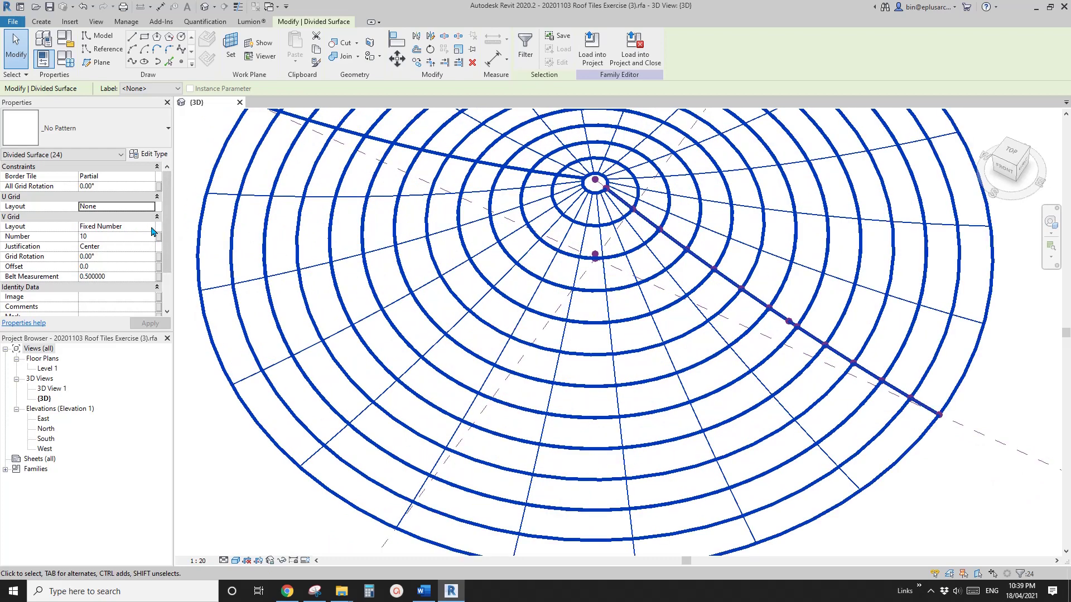
- Set the V grid layout of all the divided surfaces to Maximum Spacing with a distance of 300
click(150, 227)
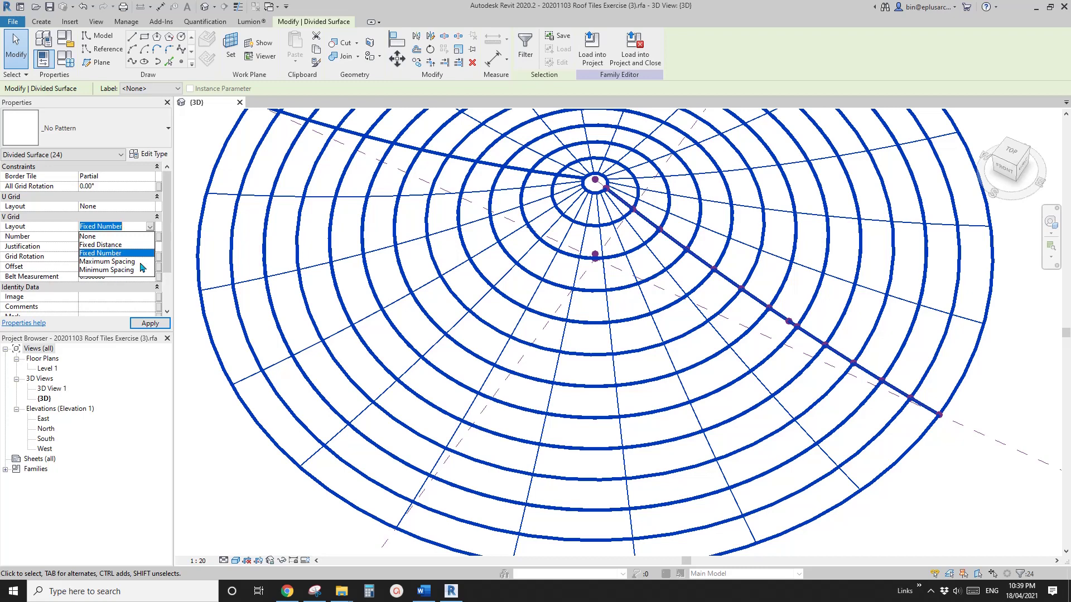
click(124, 263)
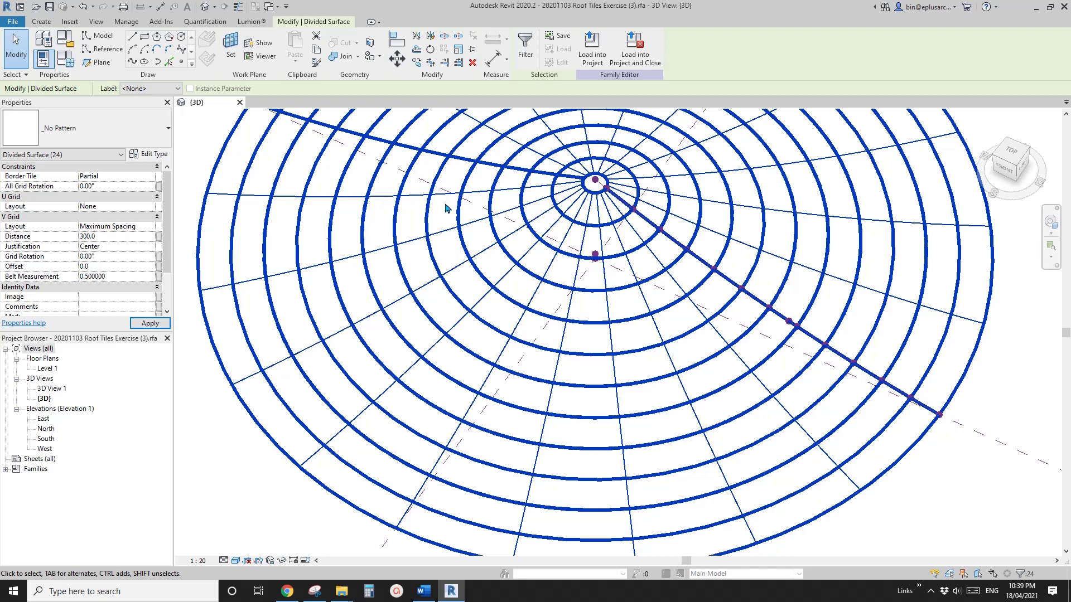
scroll(595, 268, down, 1)
shift+middle_drag(660, 319, 625, 237)
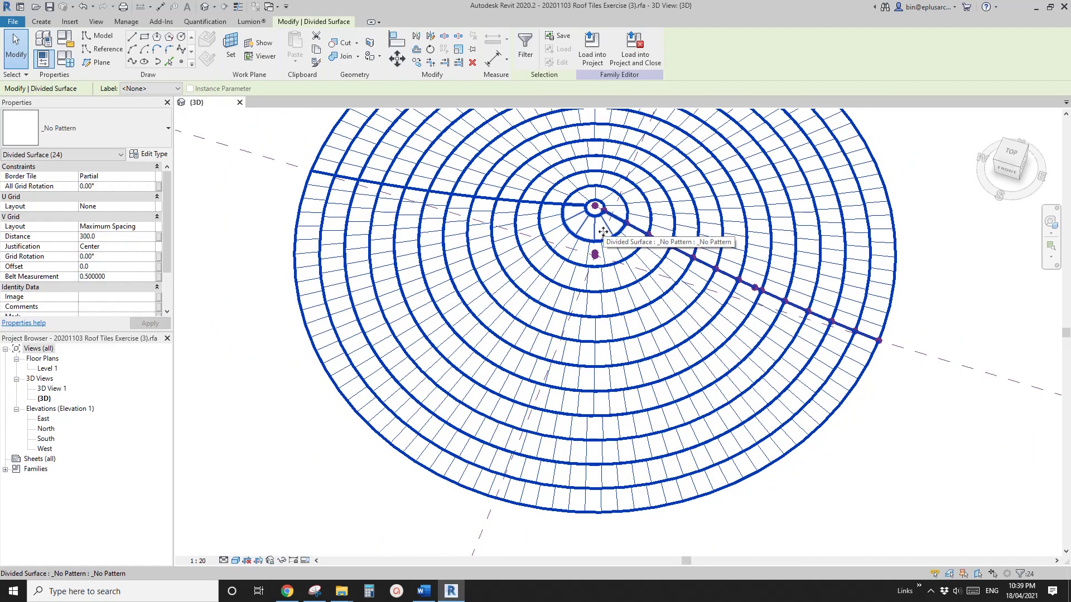
shift+middle_drag(697, 480, 638, 390)
scroll(706, 382, down, 1)
click(746, 450)
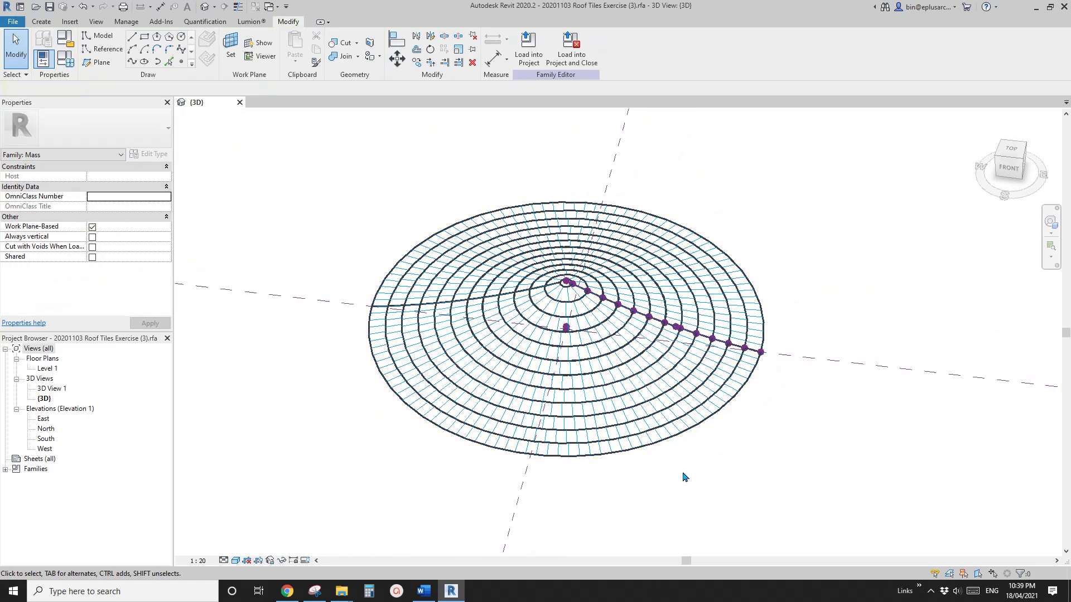
- Filter the whole model's selection down to Divided Surface only and apply the Family7 rectangle tile panel to those surfaces
click(663, 435)
click(719, 486)
click(679, 427)
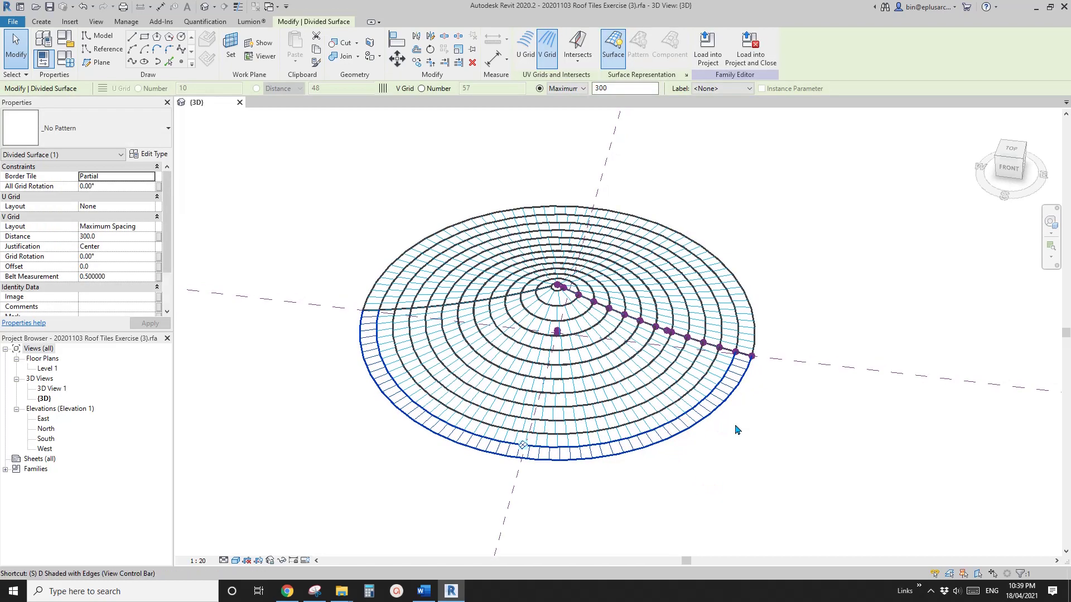
drag(285, 167, 840, 498)
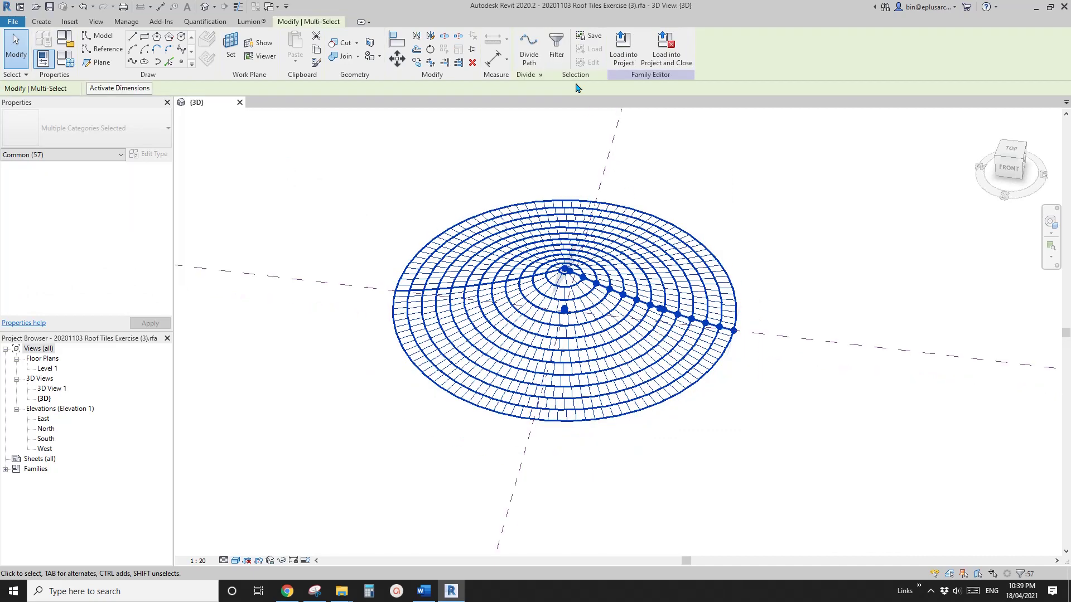
click(556, 50)
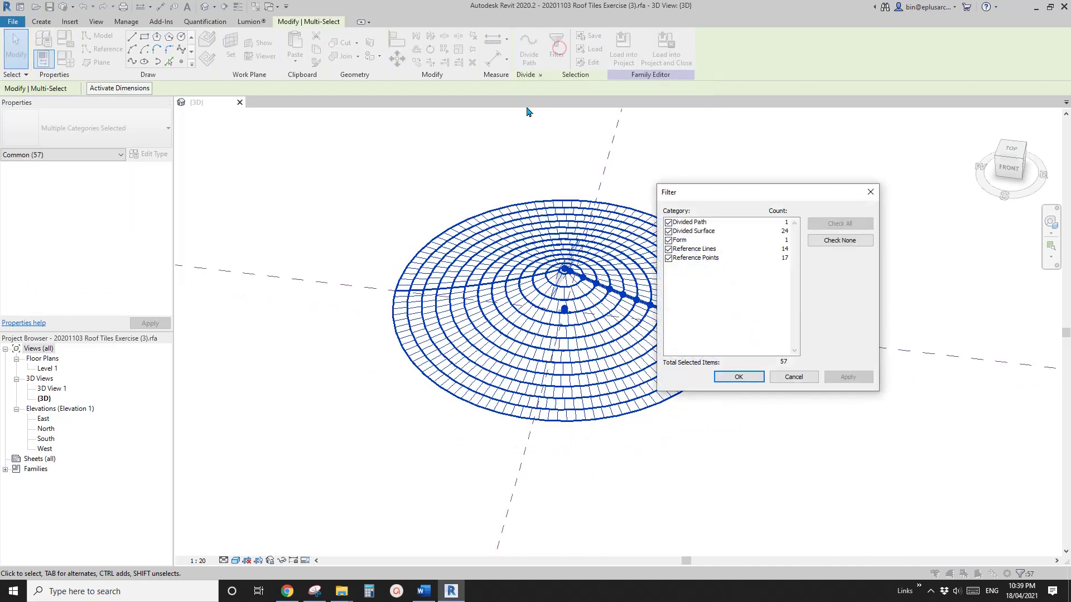
click(668, 240)
click(668, 222)
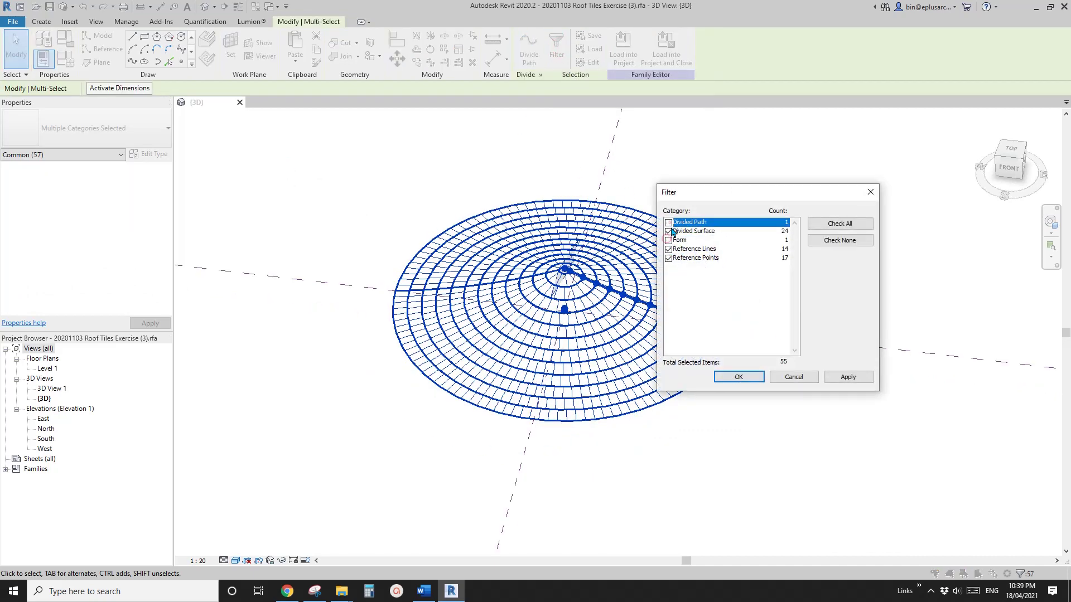
click(668, 249)
click(668, 258)
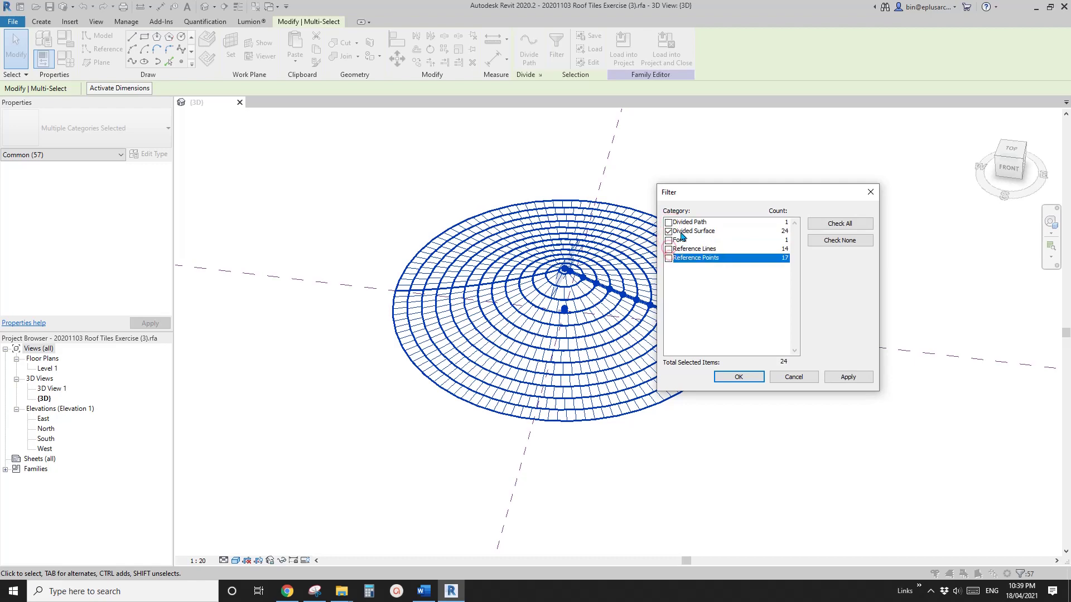
click(739, 378)
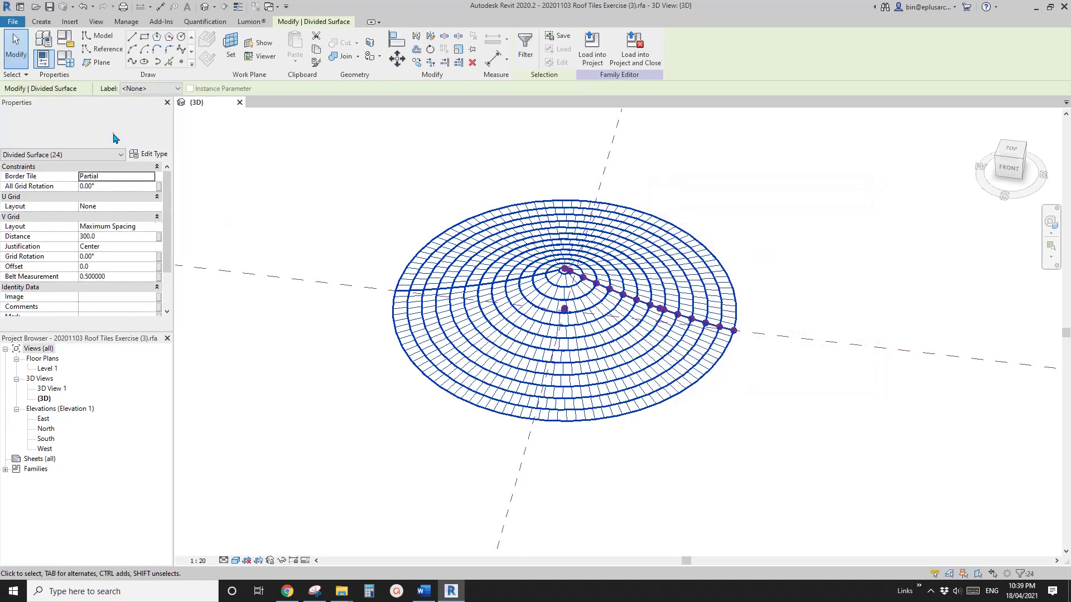
click(114, 138)
drag(169, 223, 171, 287)
click(41, 290)
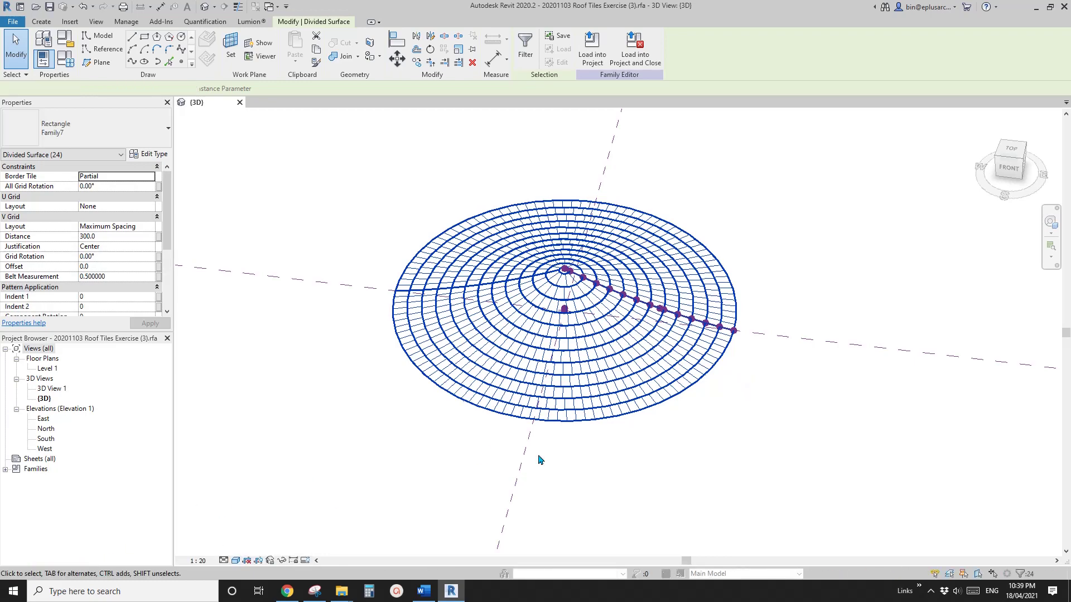
click(764, 459)
- Examine the tile coverage of the conical roof from above and from several oblique angles
scroll(769, 460, down, 2)
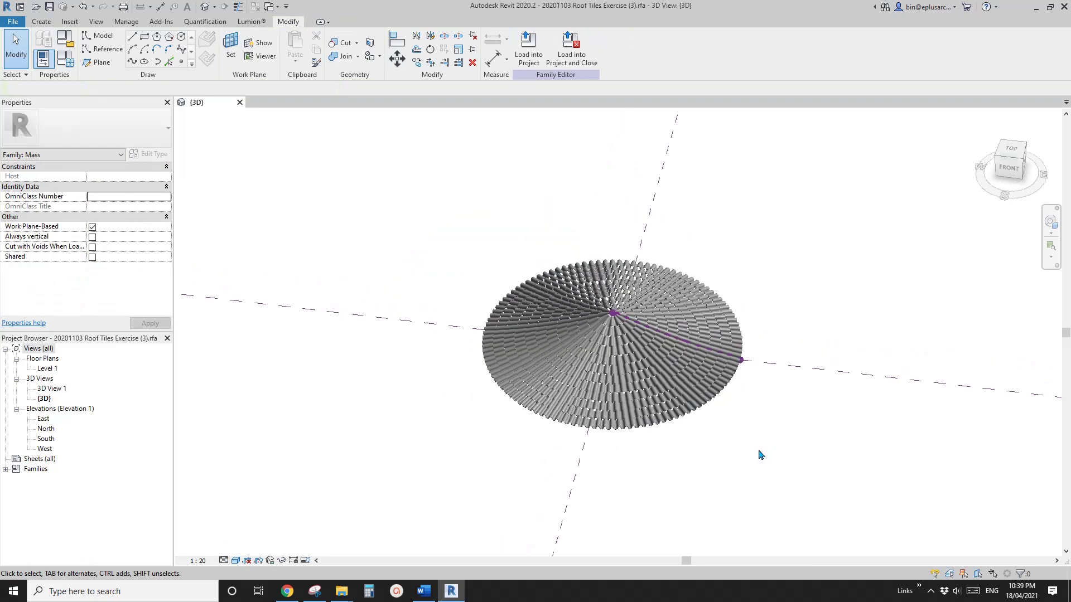
shift+middle_drag(769, 478, 791, 463)
scroll(592, 360, up, 2)
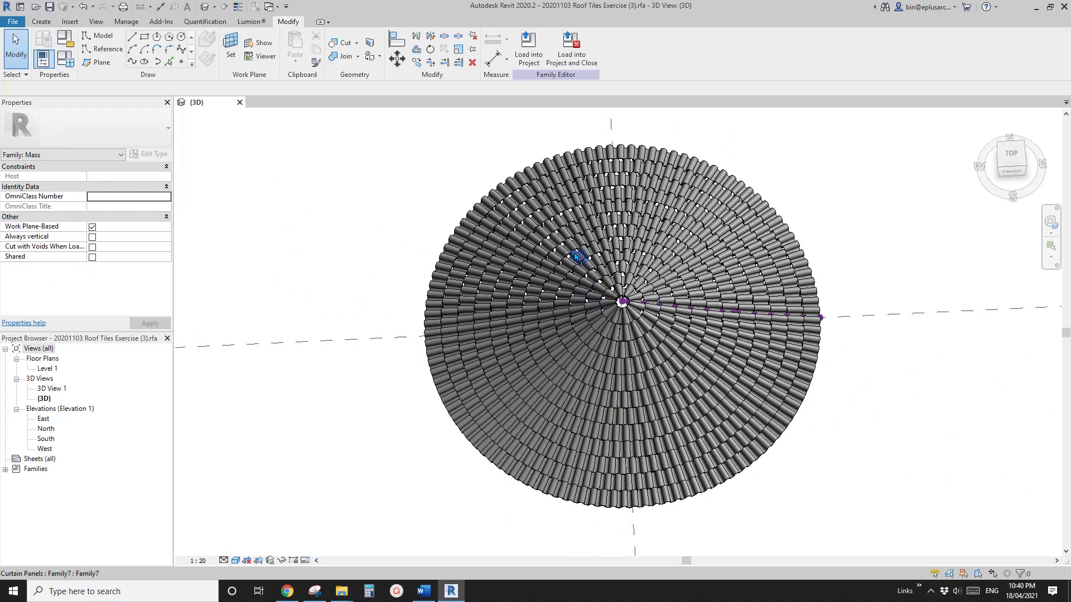
shift+middle_drag(559, 239, 683, 343)
scroll(653, 317, down, 3)
shift+middle_drag(742, 365, 691, 350)
scroll(610, 302, up, 3)
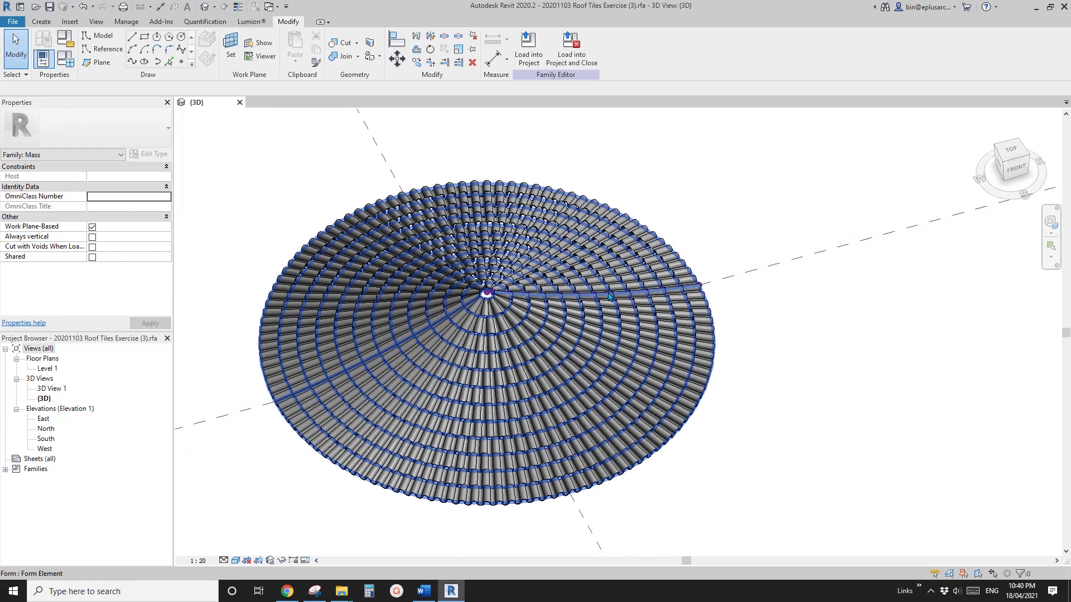
scroll(610, 302, down, 4)
shift+middle_drag(675, 332, 622, 321)
shift+middle_drag(489, 332, 699, 490)
shift+middle_drag(619, 369, 619, 391)
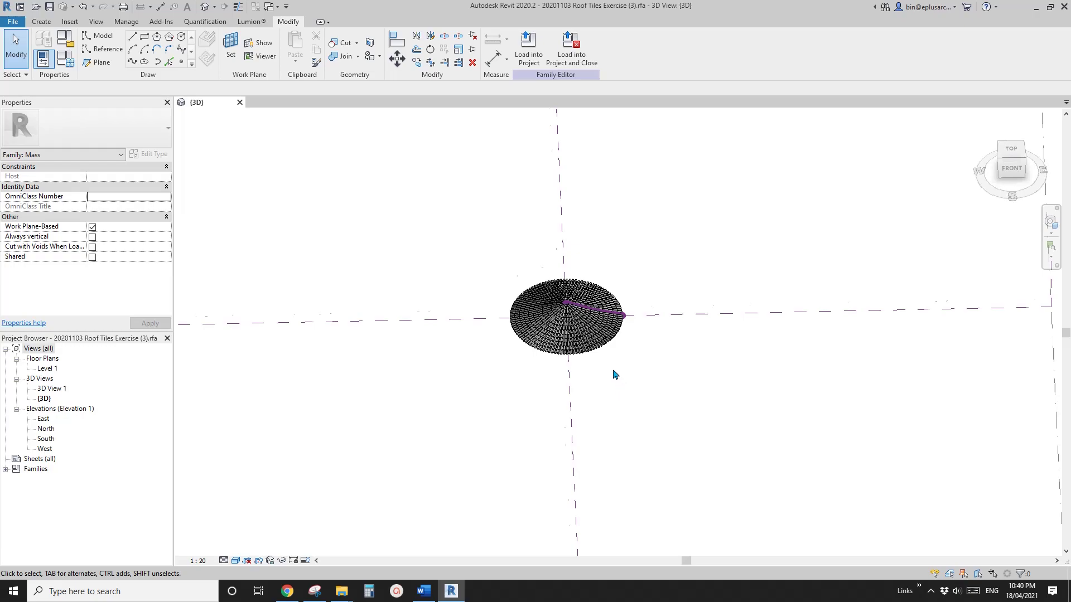
- Raise the reference curve's middle control point in wireframe display to give the tiled roof a bulging dome profile, and restore the shaded display
scroll(586, 318, up, 8)
middle_drag(610, 251, 661, 368)
scroll(645, 312, down, 6)
scroll(624, 286, up, 2)
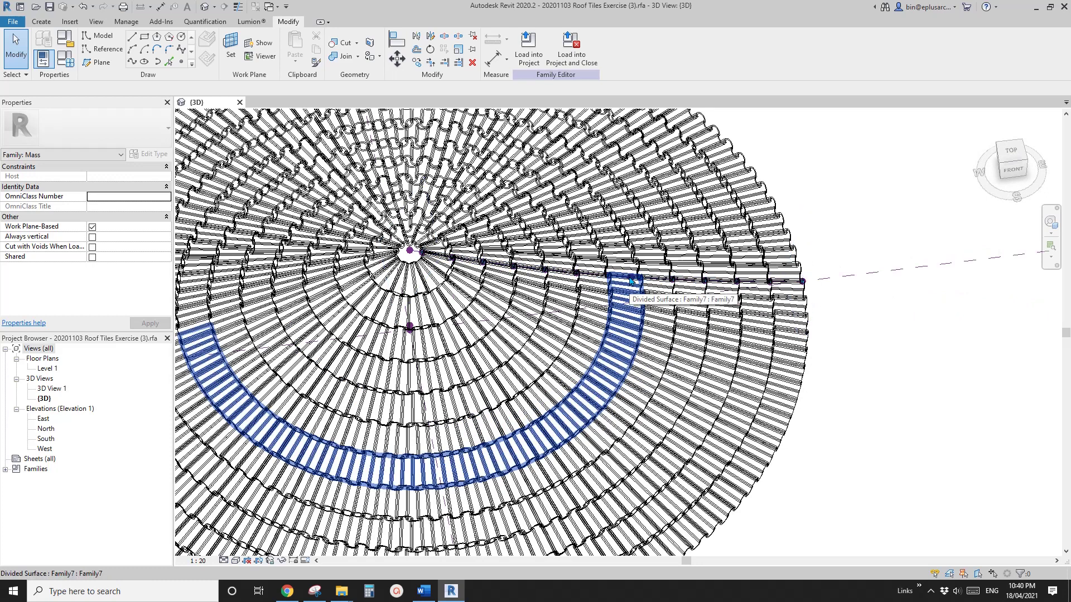
key(Tab)
key(Tab)
key(Tab)
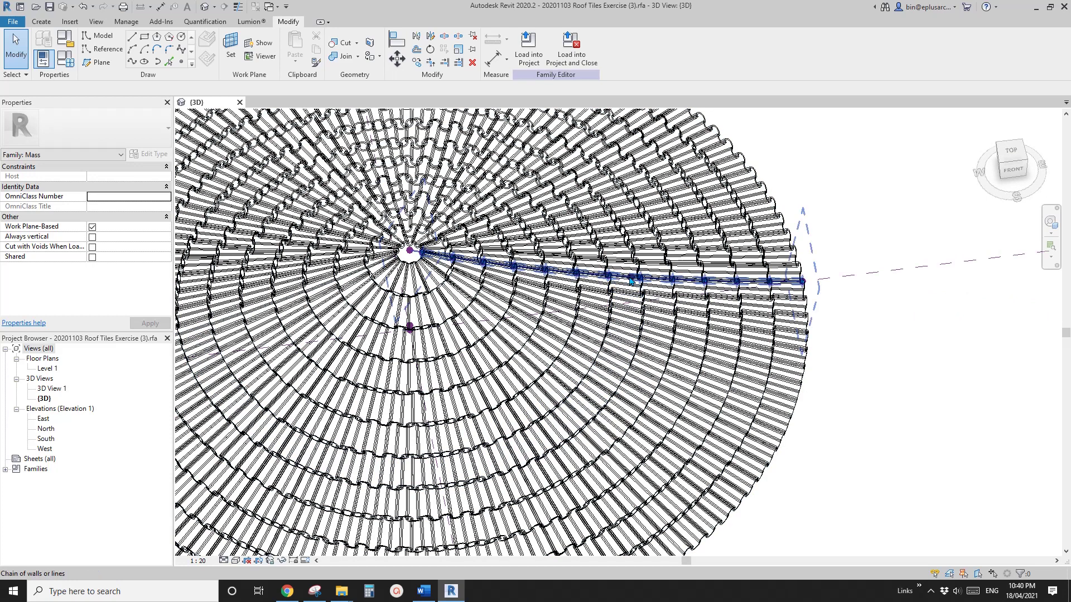
key(Tab)
key(Tab)
key(Tab)
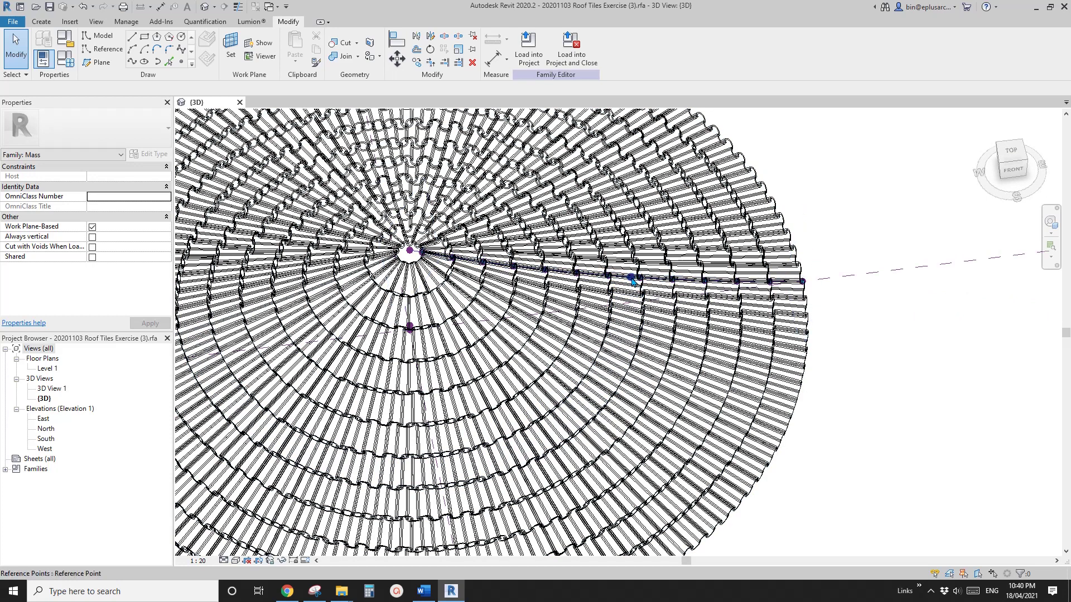
key(Tab)
key(Tab)
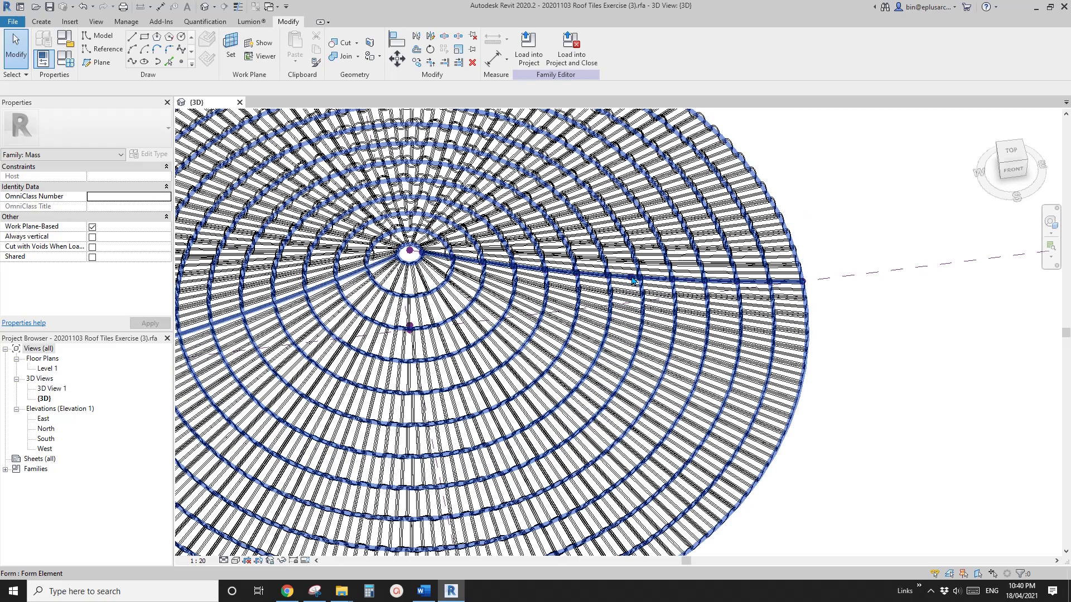
click(633, 280)
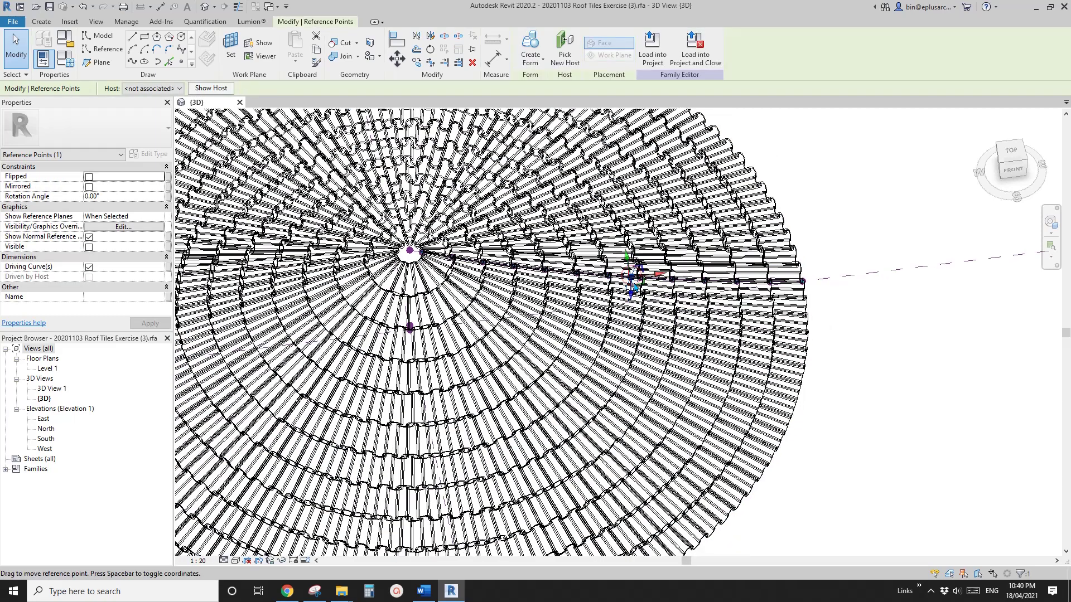
shift+middle_drag(634, 282, 636, 310)
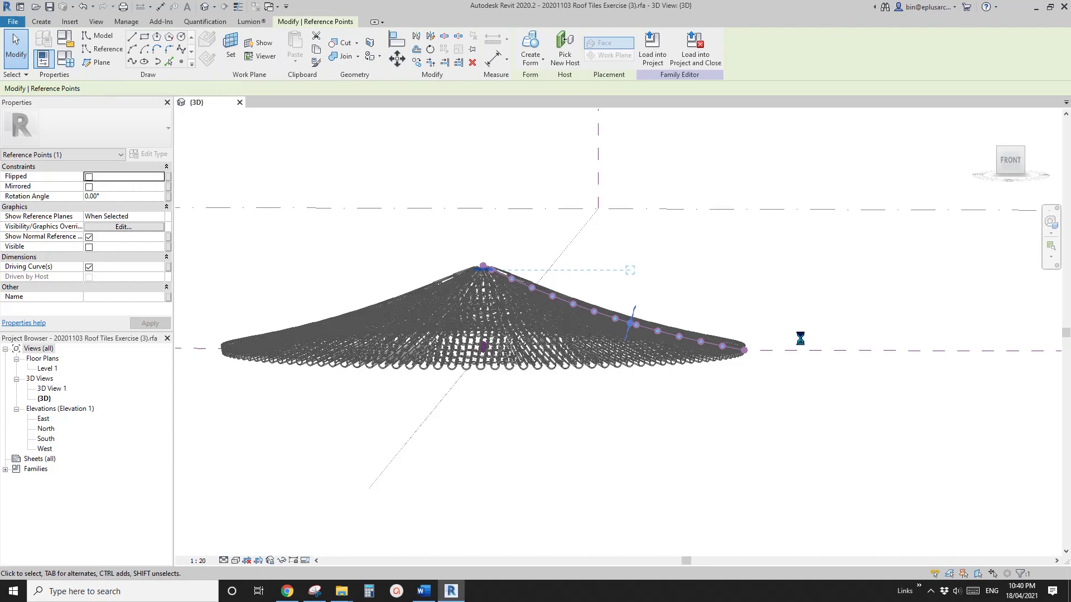
mouse_move(749, 341)
shift+middle_down()
mouse_move(759, 444)
mouse_move(769, 406)
mouse_move(762, 457)
mouse_move(739, 449)
mouse_move(754, 363)
mouse_move(789, 454)
mouse_move(774, 469)
shift+middle_up()
click(819, 398)
key(d)
- Examine the tile layout of the domed roof up close, from a distance and from several angles
scroll(809, 395, down, 3)
scroll(755, 366, down, 2)
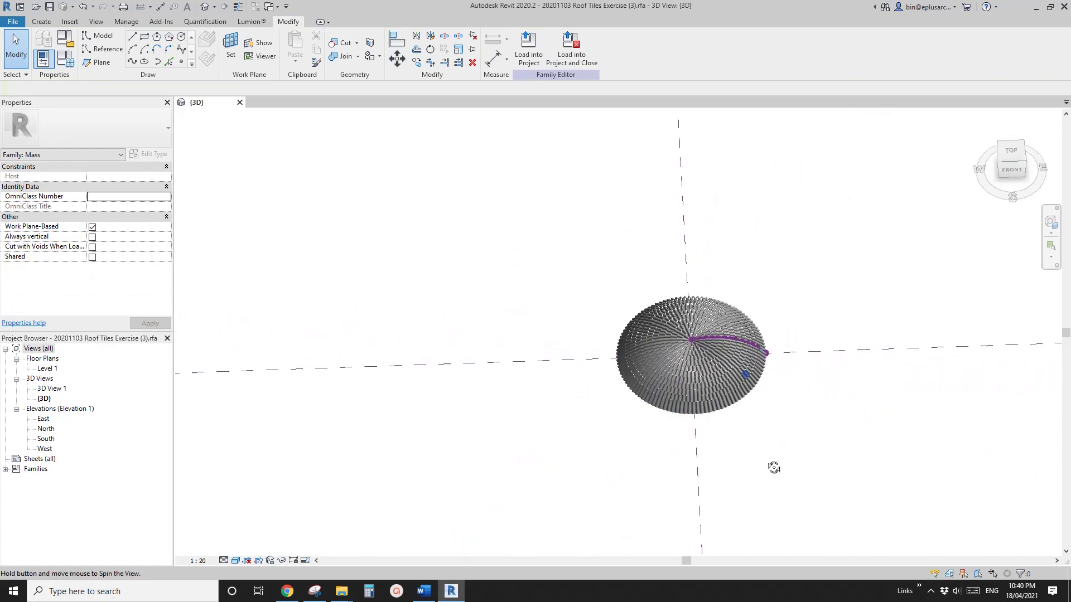
scroll(747, 385, up, 3)
scroll(666, 314, up, 3)
shift+middle_drag(656, 307, 634, 333)
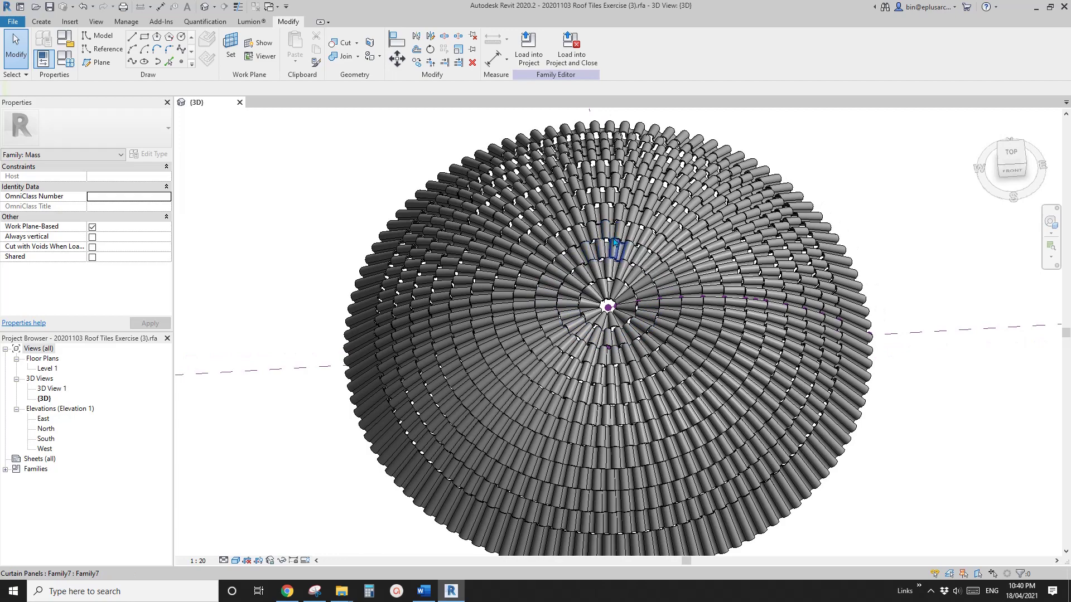
scroll(590, 206, down, 2)
shift+middle_drag(590, 206, 670, 469)
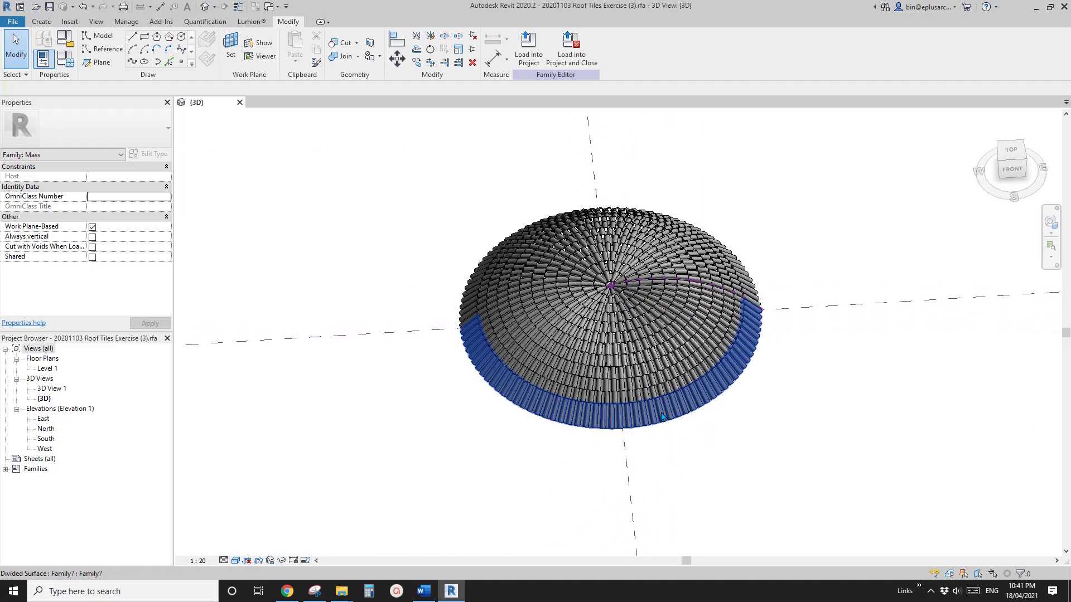
scroll(663, 416, down, 4)
scroll(636, 328, down, 3)
middle_drag(700, 425, 660, 383)
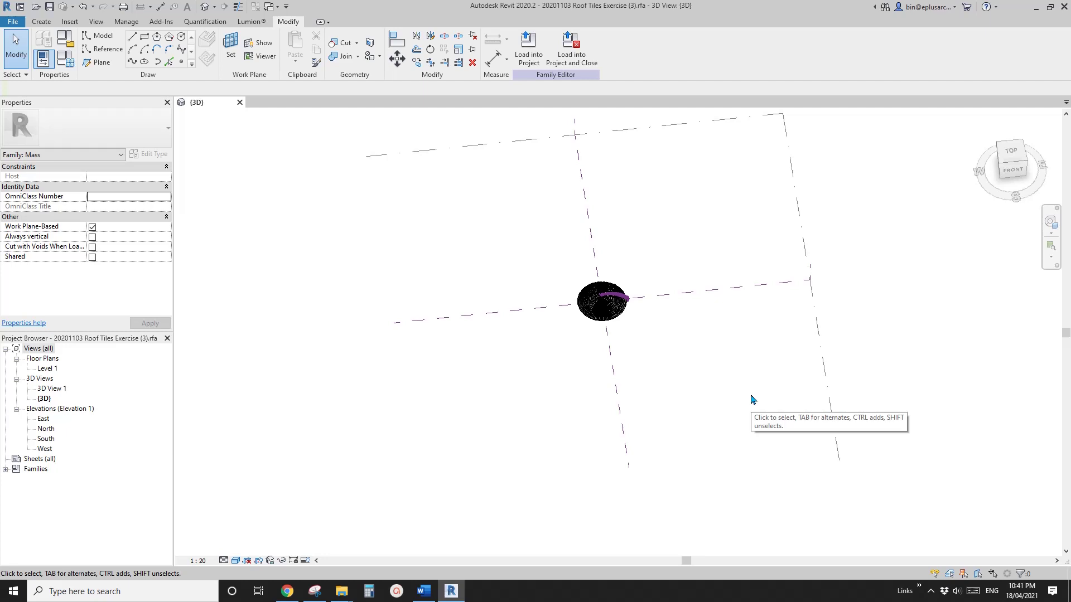
scroll(718, 389, up, 1)
middle_drag(757, 394, 761, 400)
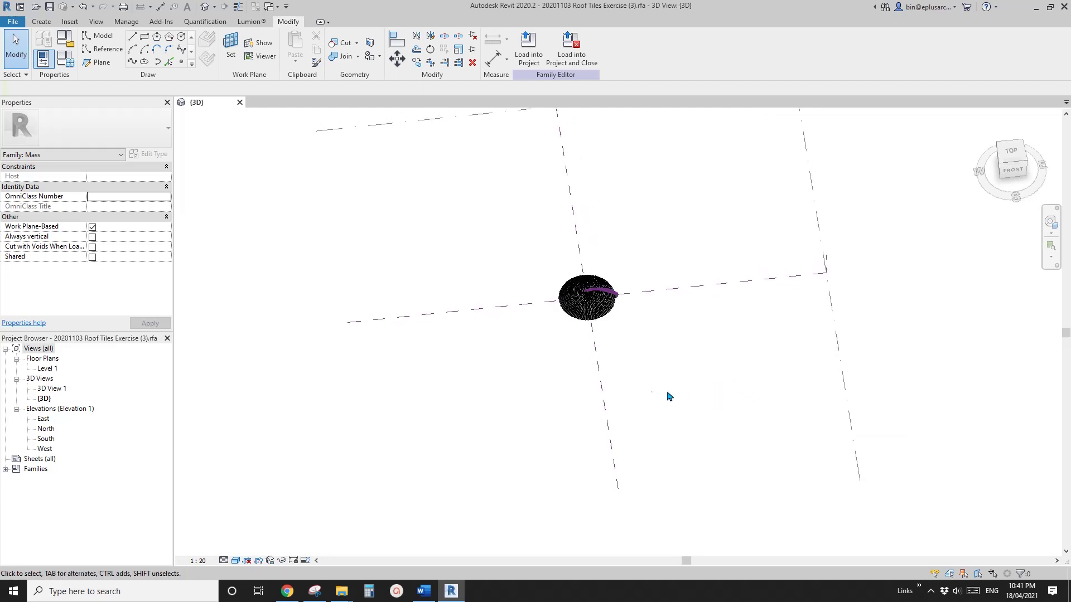
scroll(598, 286, up, 2)
shift+middle_drag(598, 287, 744, 269)
scroll(642, 267, up, 3)
scroll(715, 270, up, 1)
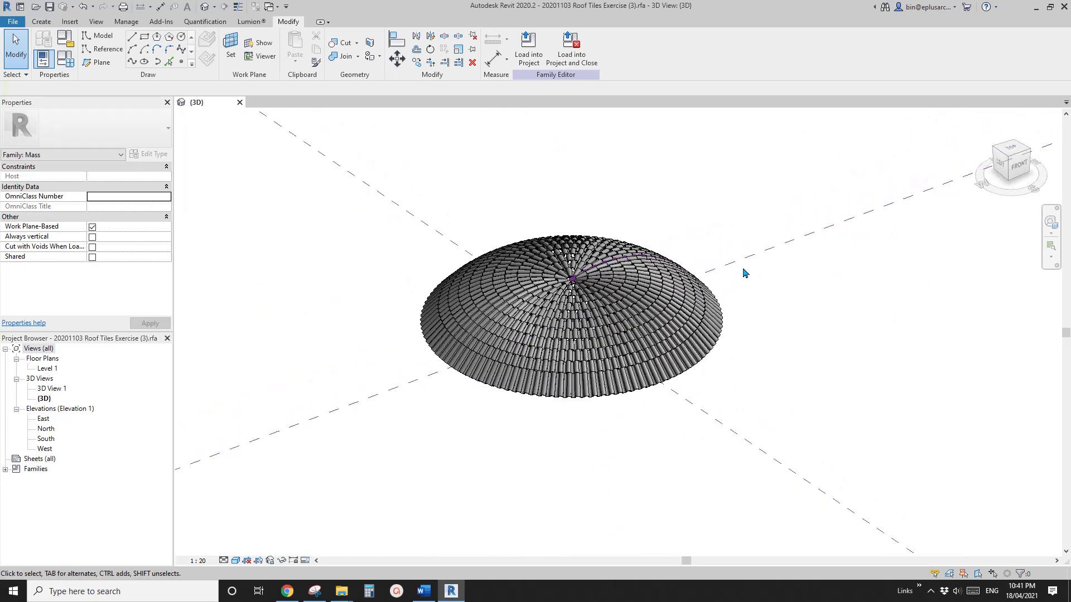